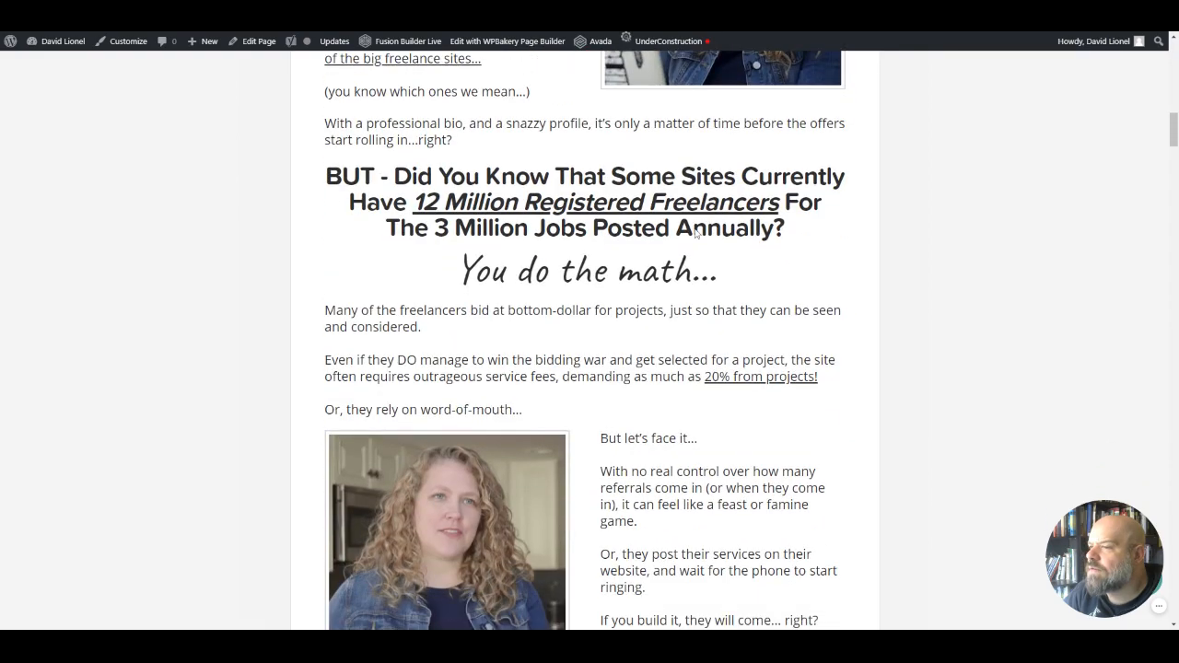
Look over the ClickFunnels sales page down to the "Did You Know" section, and its opening headline and testimonial video
scroll(868, 408, "down", 12)
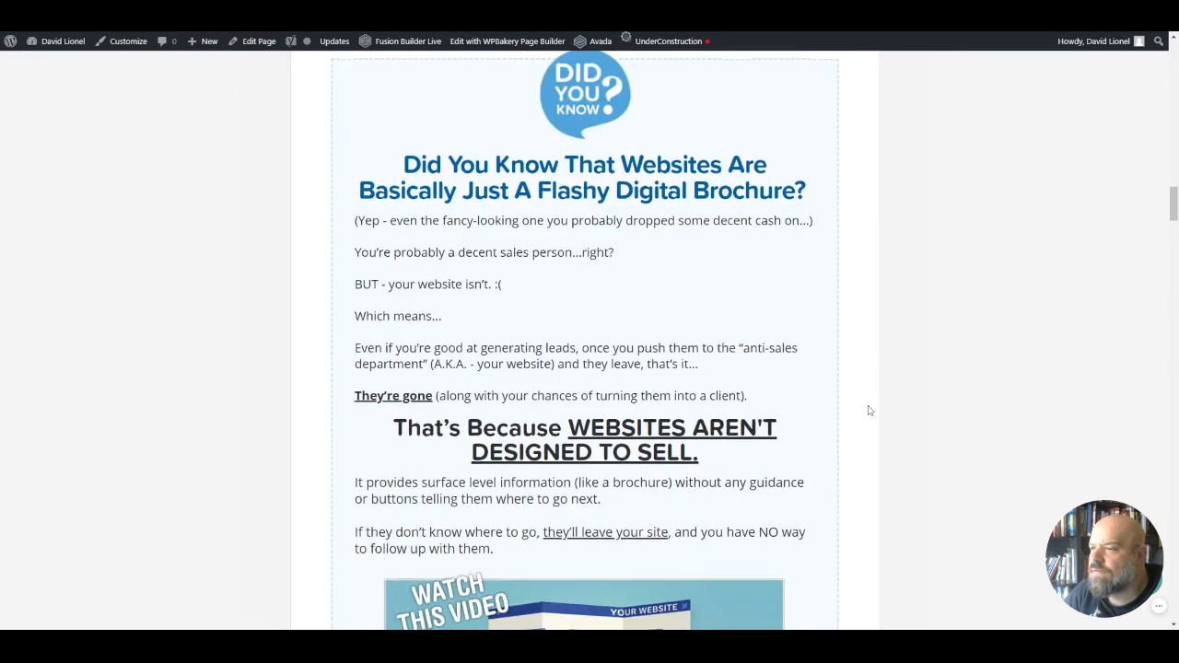
scroll(869, 411, "down", 6)
middle_click(871, 410)
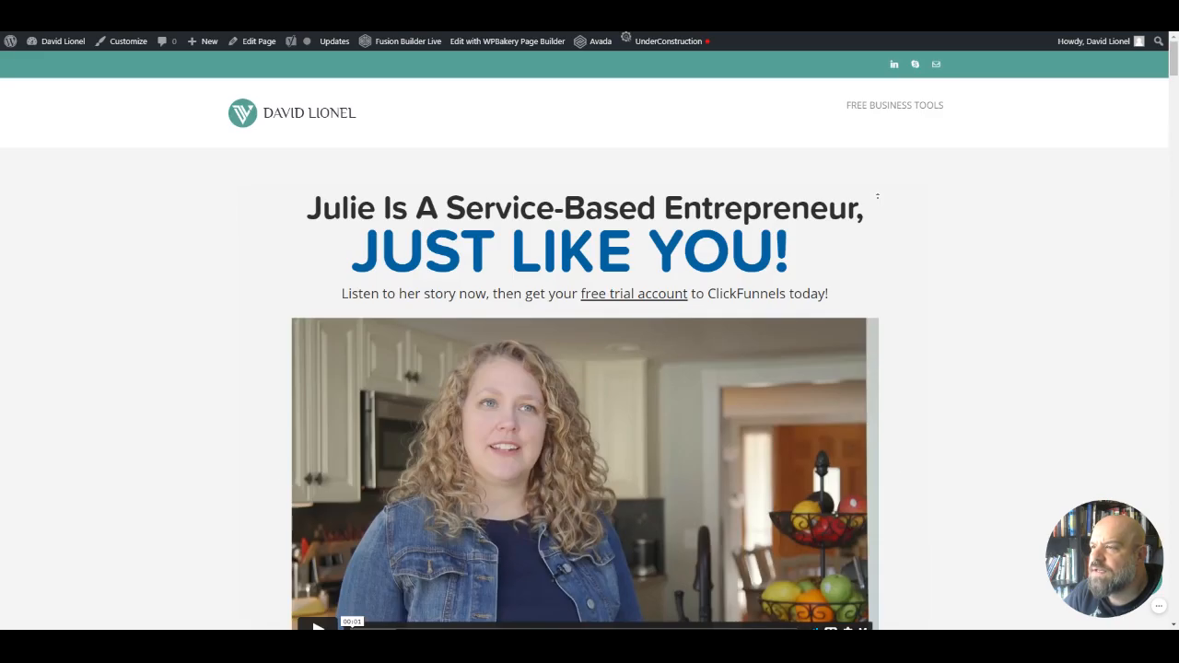
middle_click(878, 199)
scroll(953, 356, "down", 2)
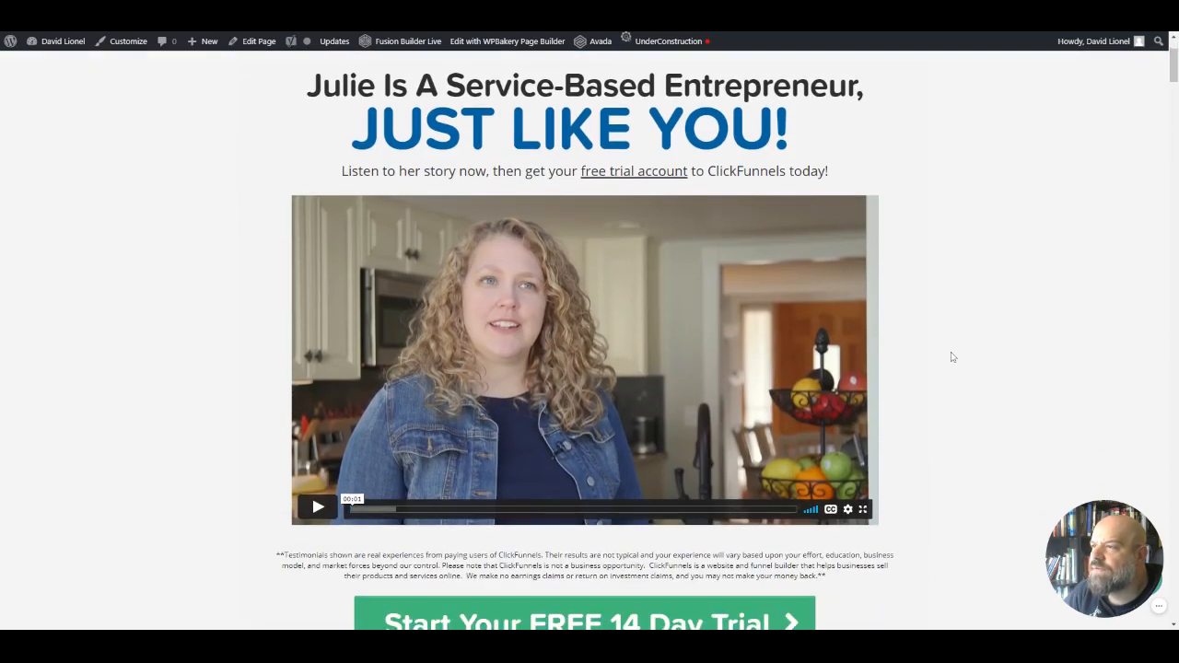
scroll(953, 357, "up", 2)
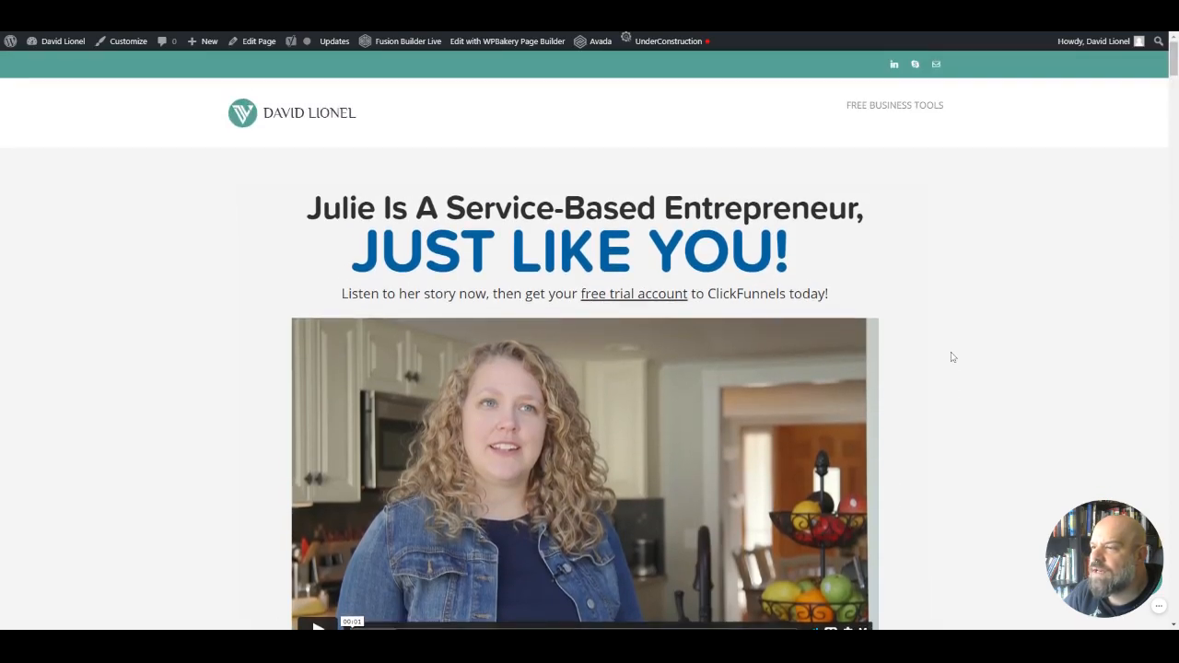
scroll(953, 357, "down", 2)
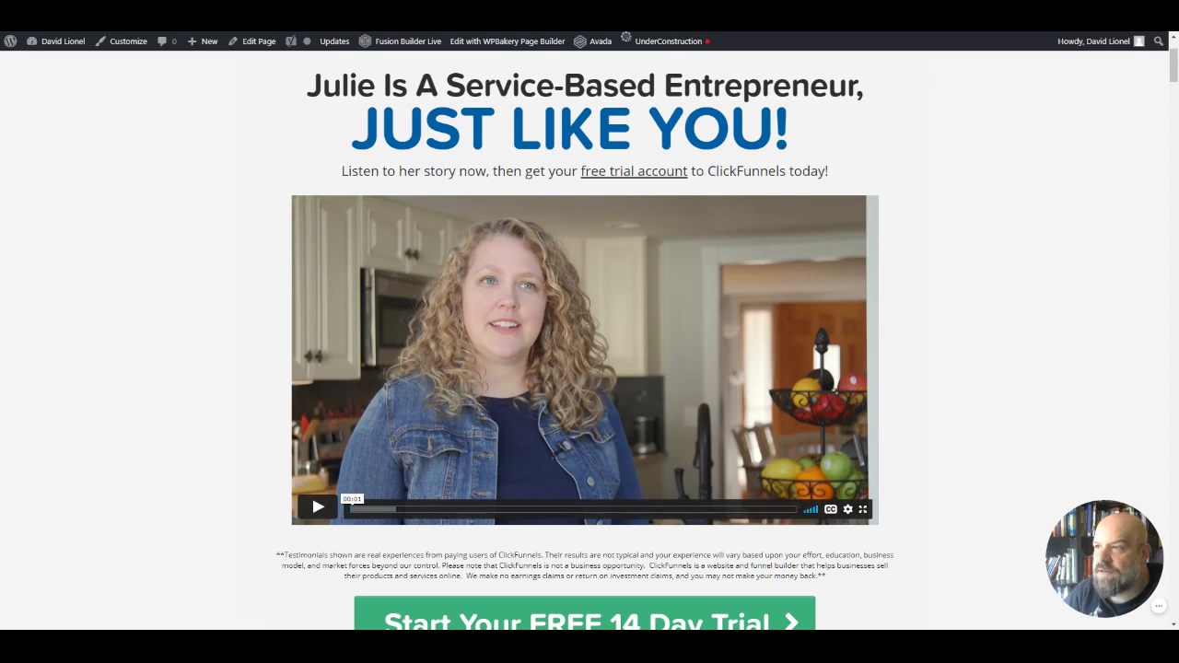
scroll(952, 357, "up", 2)
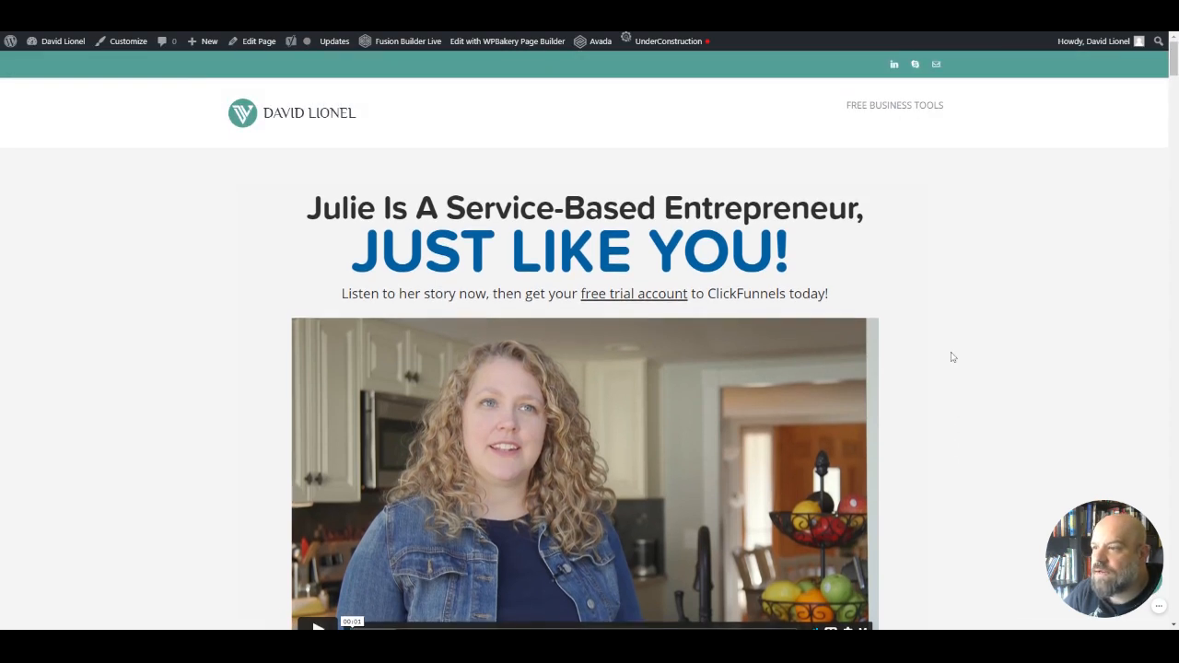
scroll(953, 356, "down", 2)
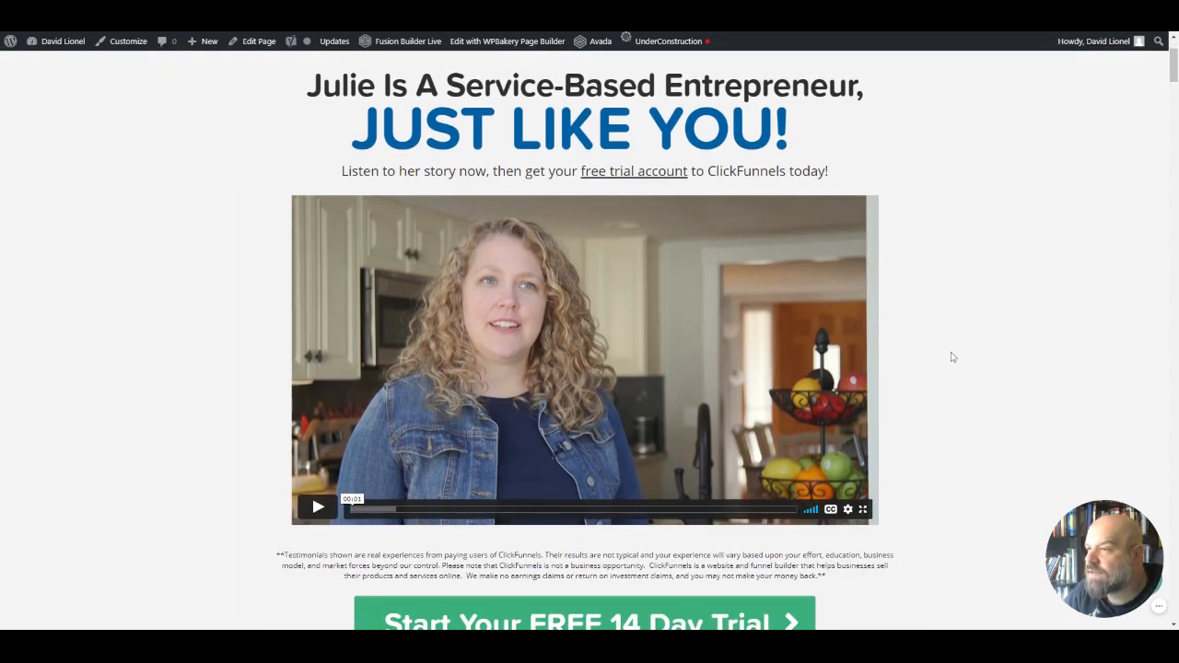
scroll(952, 356, "up", 2)
scroll(952, 355, "down", 2)
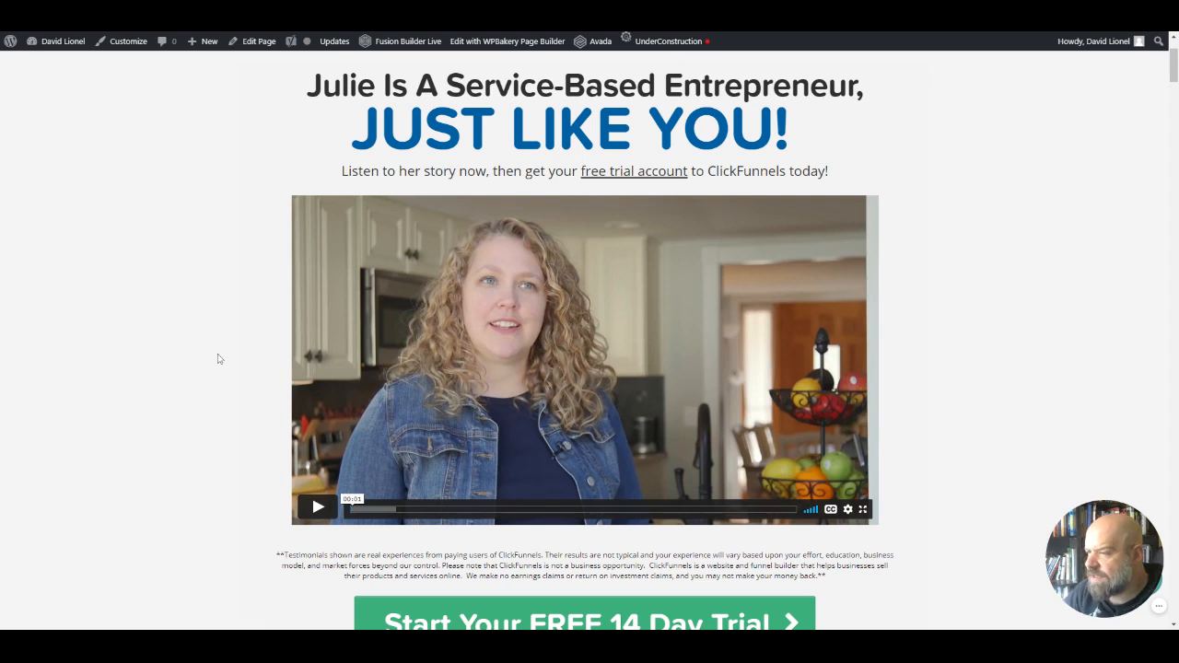
Read through the sales page from the testimonial video down to the "The Old Way" and "The New Way" funnel comparison
scroll(218, 358, "down", 1)
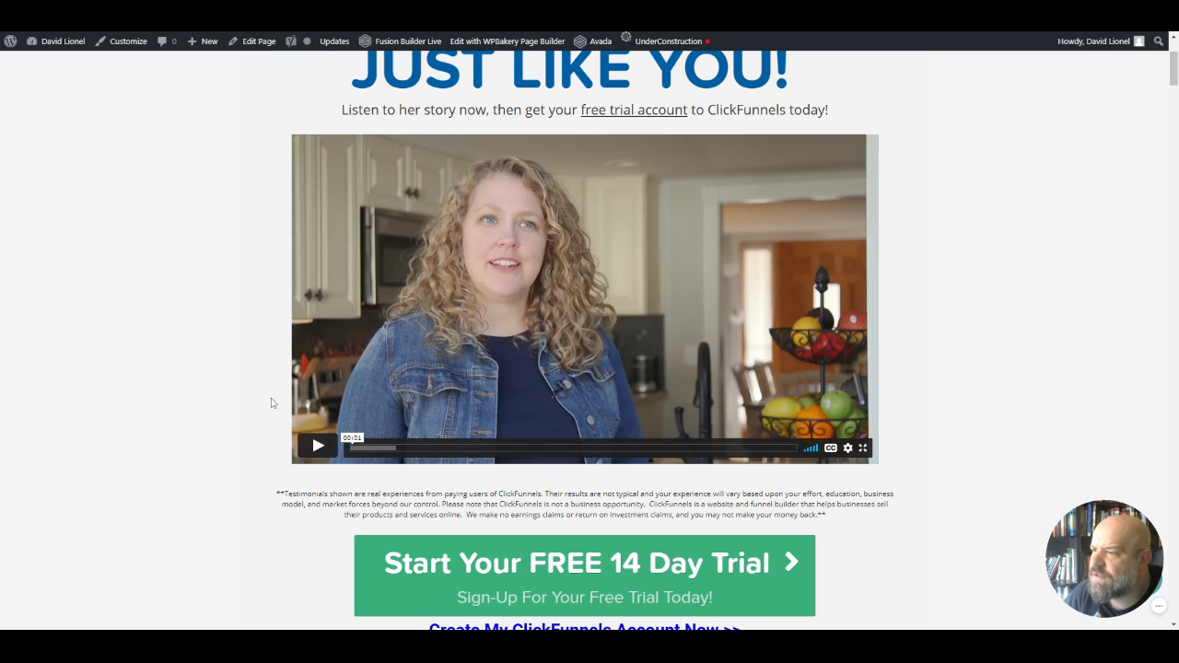
scroll(240, 403, "down", 2)
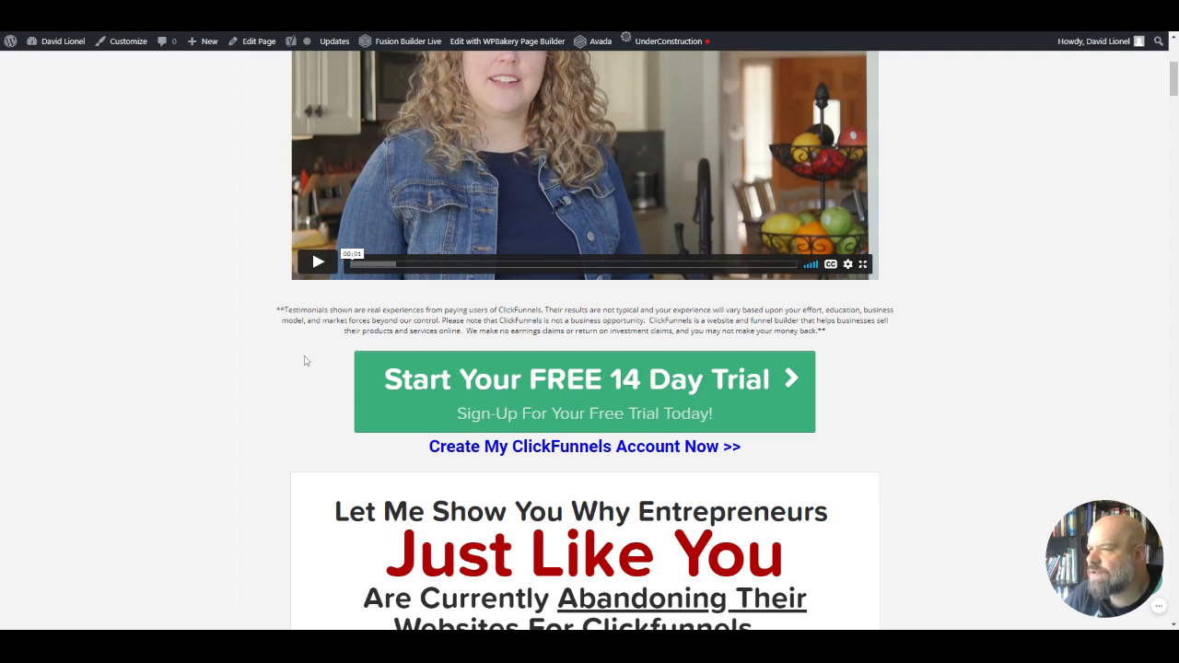
scroll(522, 394, "down", 1)
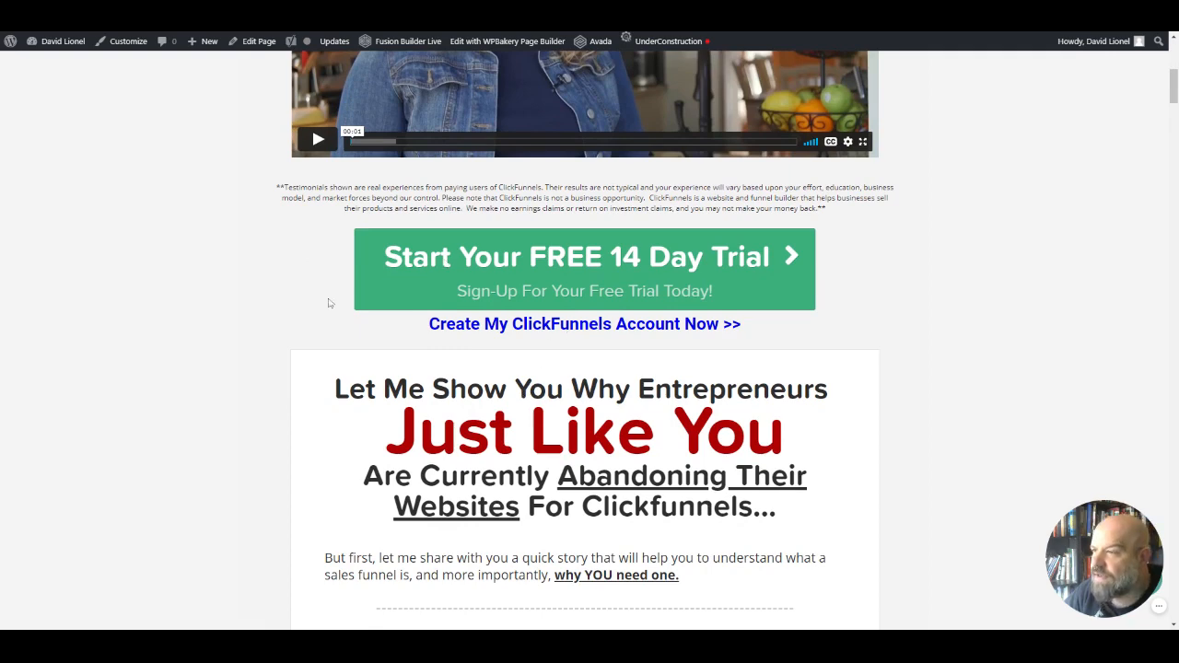
scroll(313, 307, "down", 3)
scroll(311, 306, "down", 1)
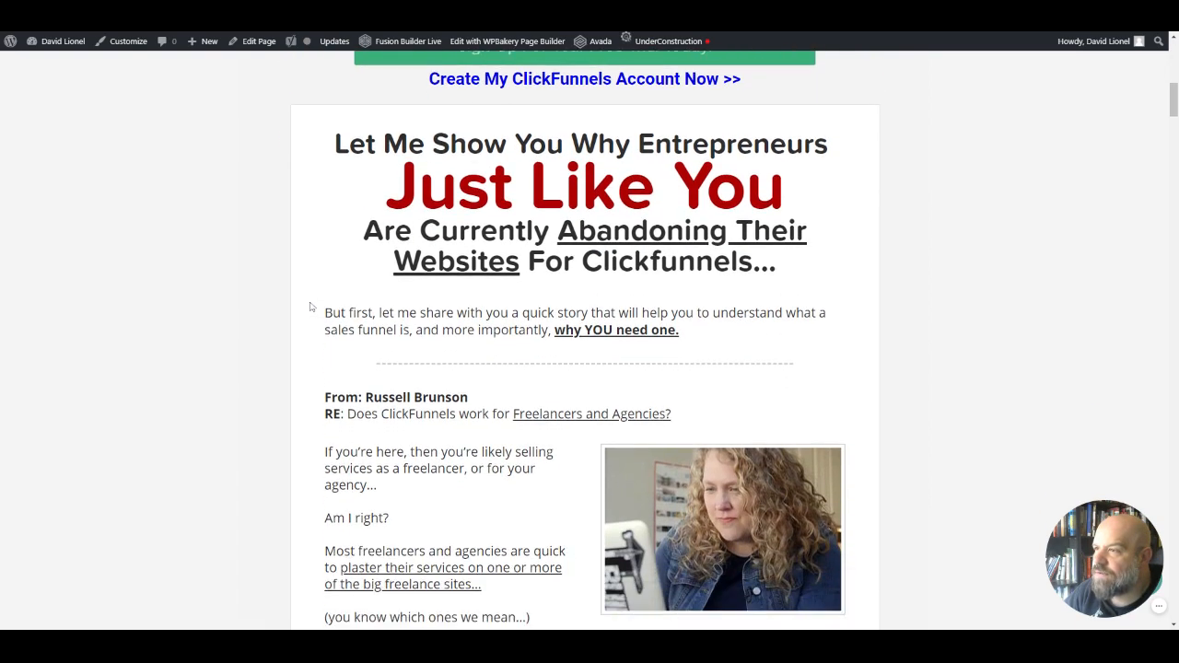
scroll(310, 307, "down", 1)
scroll(311, 307, "up", 1)
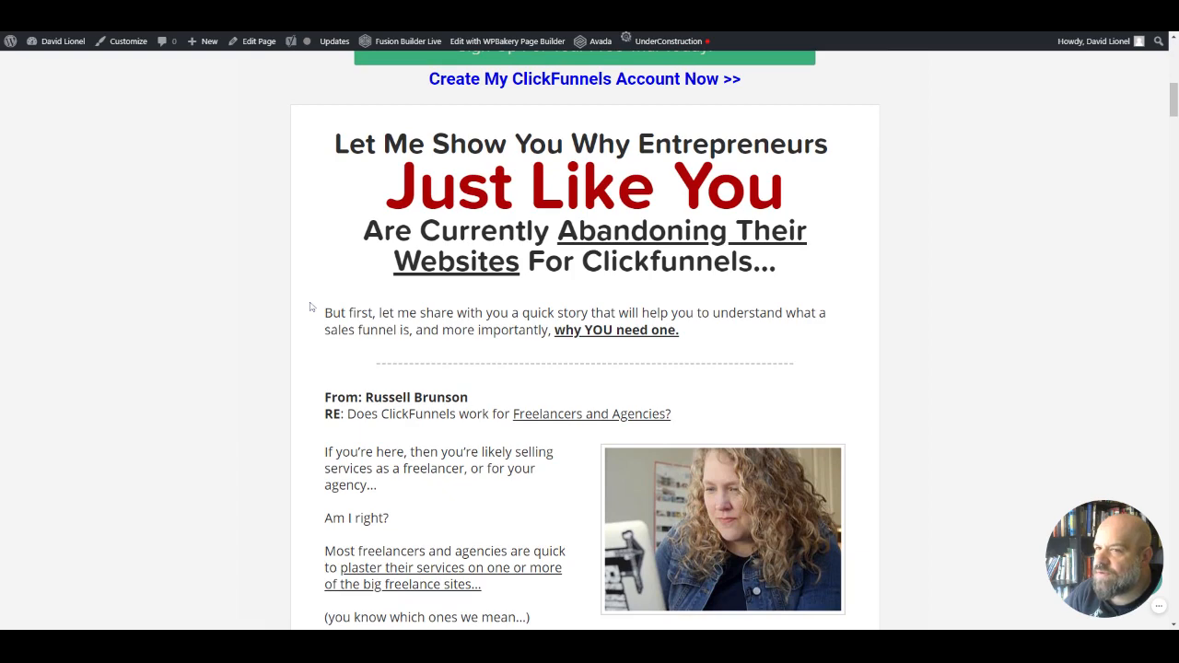
left_click_drag(1173, 100, 1176, 152)
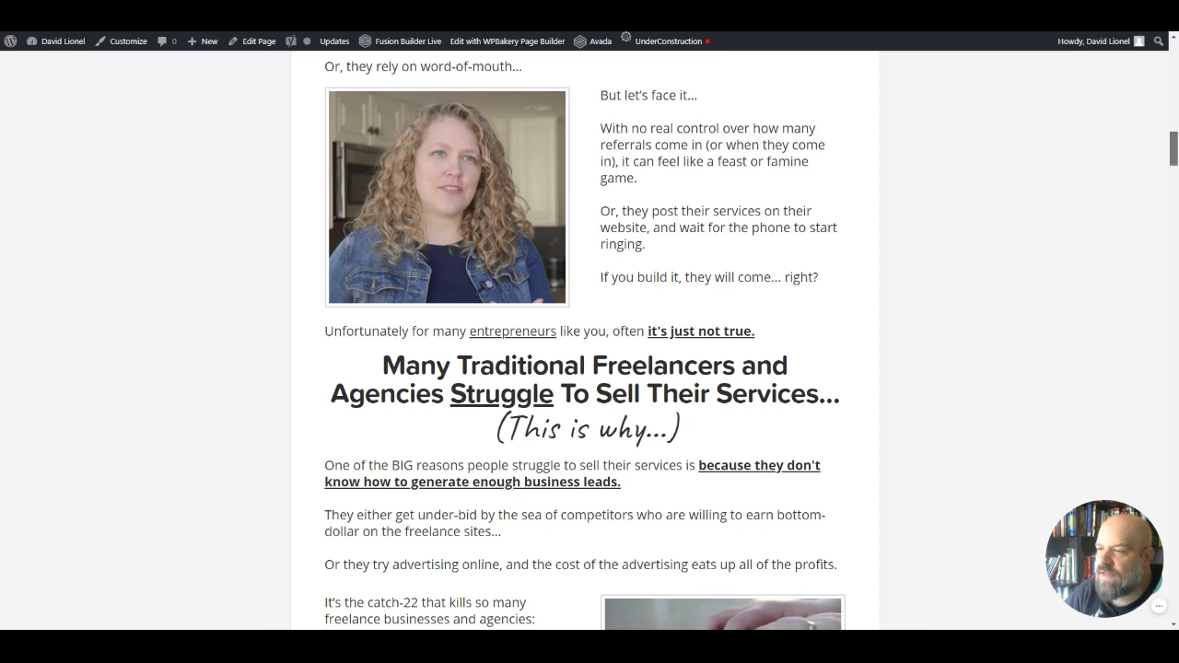
mouse_move(1175, 152)
left_mouse_down()
mouse_move(1175, 136)
mouse_move(1175, 149)
left_mouse_up()
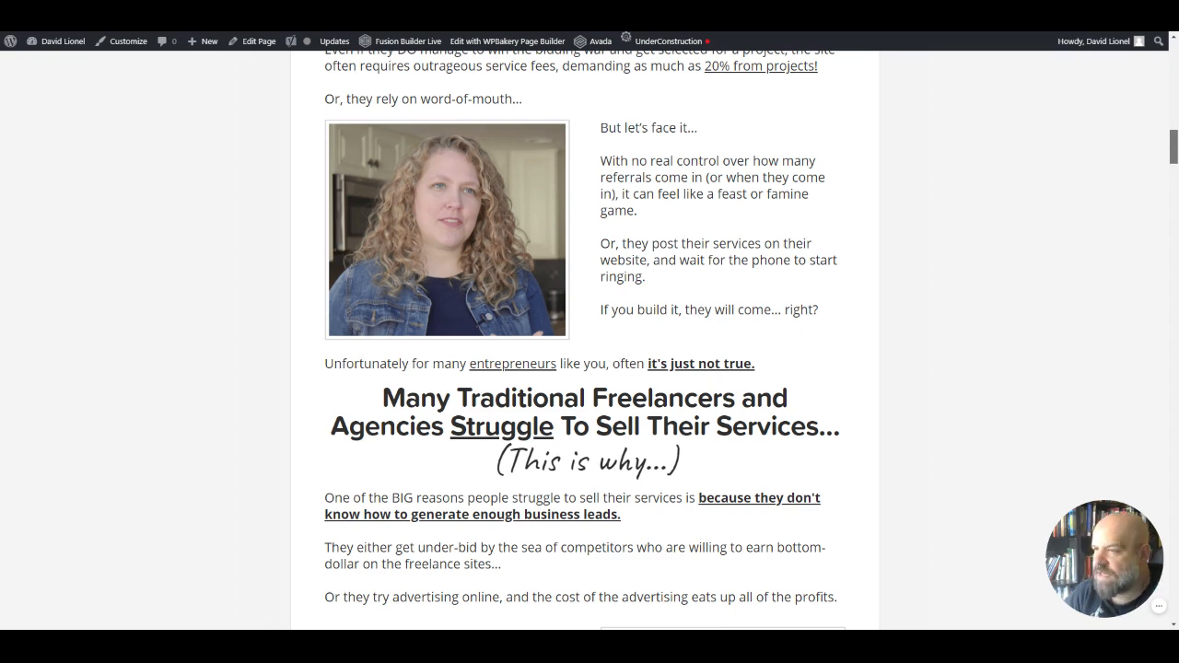
scroll(726, 339, "down", 1)
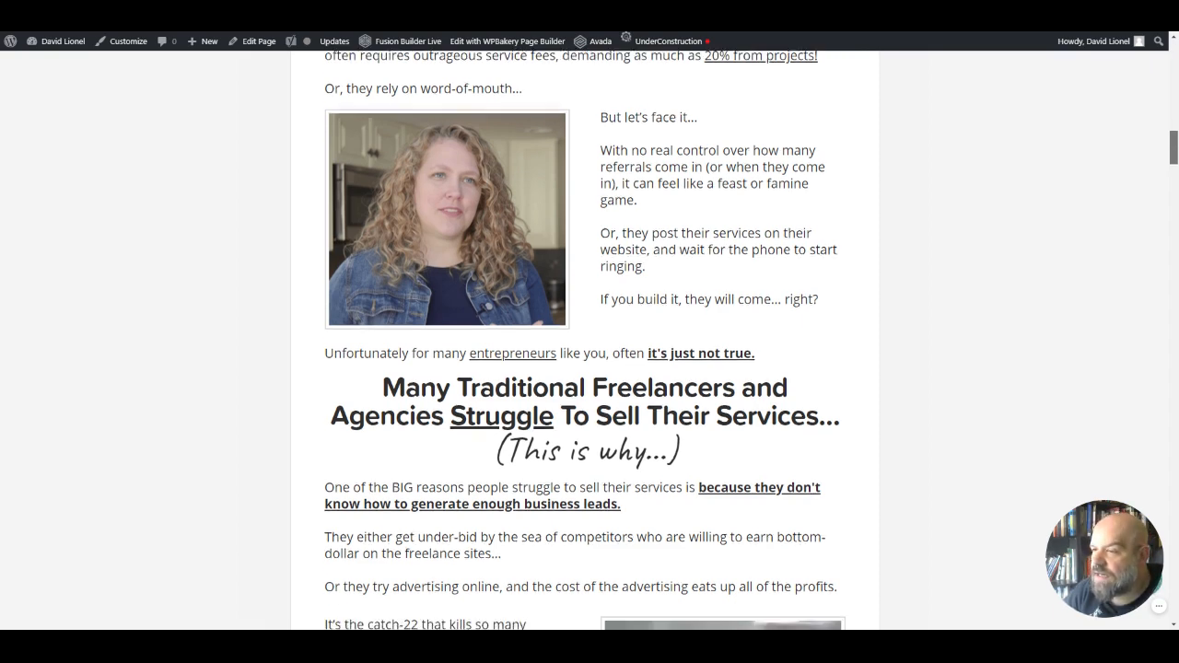
scroll(590, 339, "down", 2)
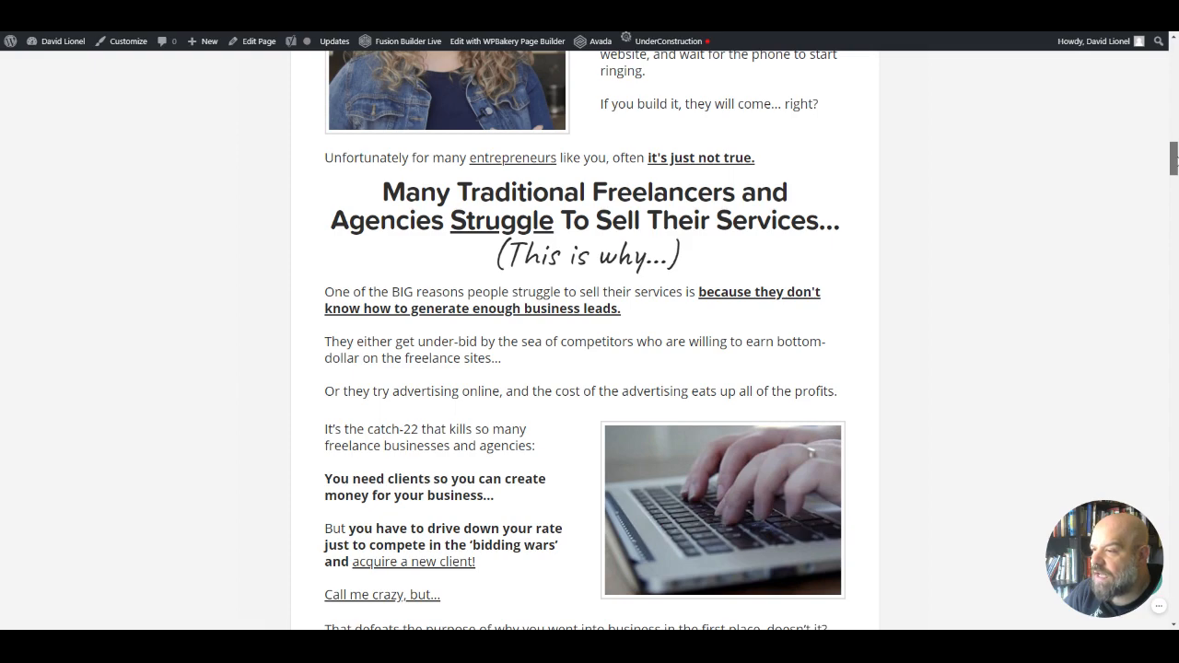
scroll(590, 339, "down", 9)
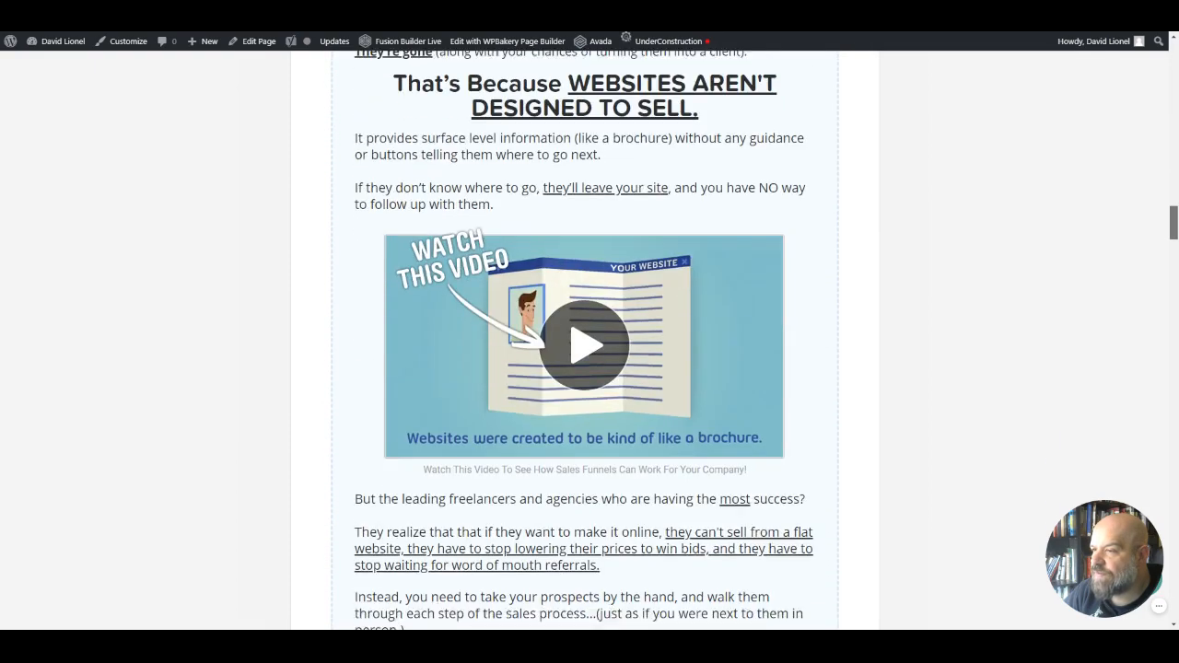
scroll(590, 339, "down", 10)
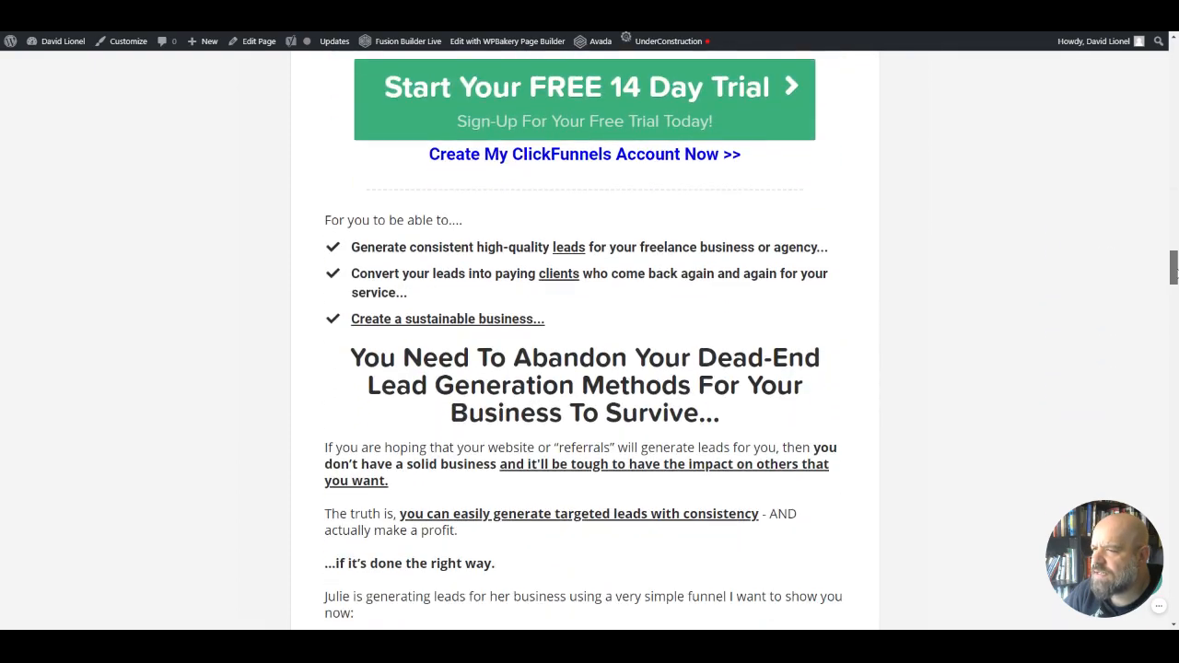
scroll(590, 339, "down", 8)
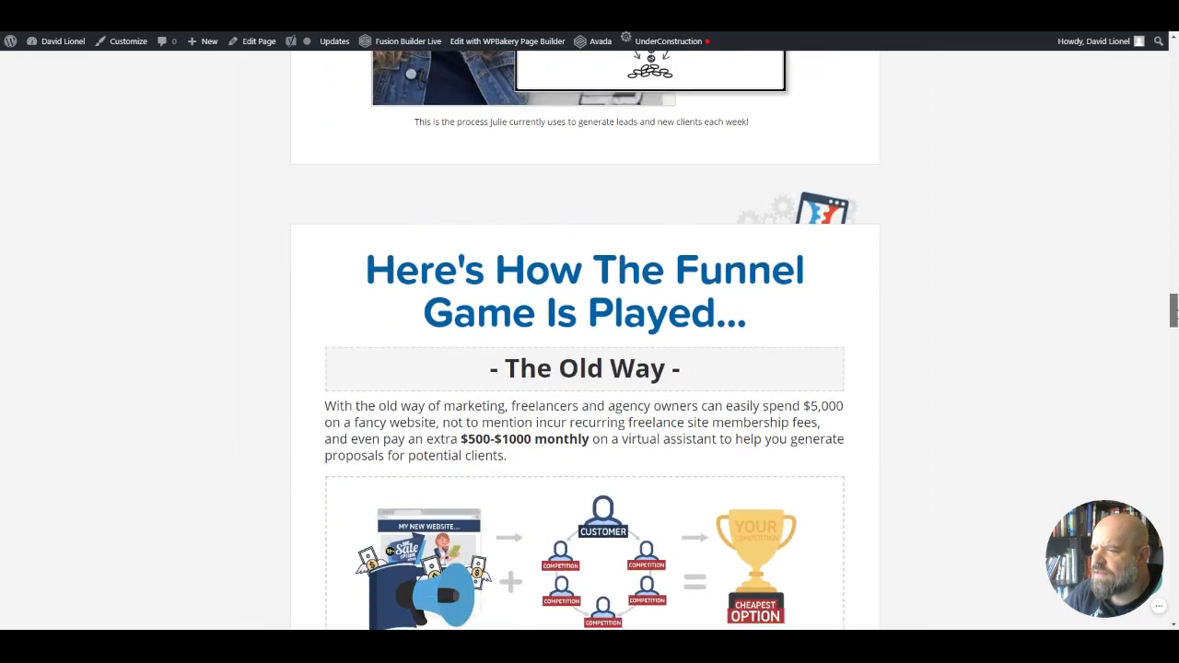
scroll(589, 339, "down", 4)
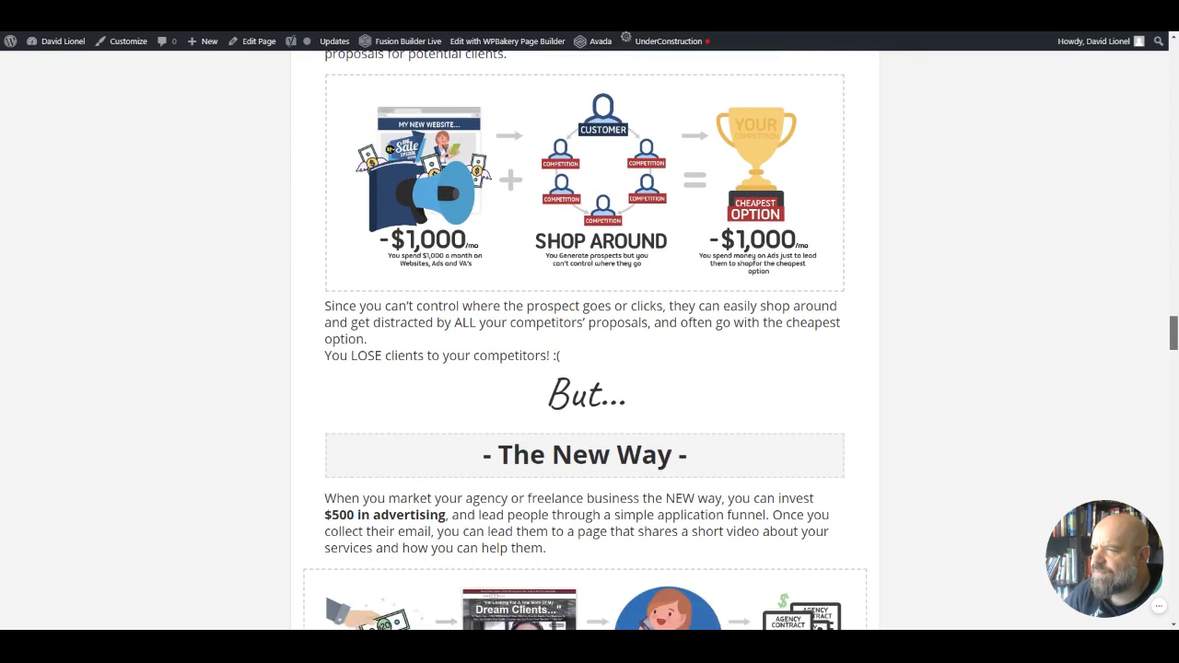
scroll(589, 339, "up", 1)
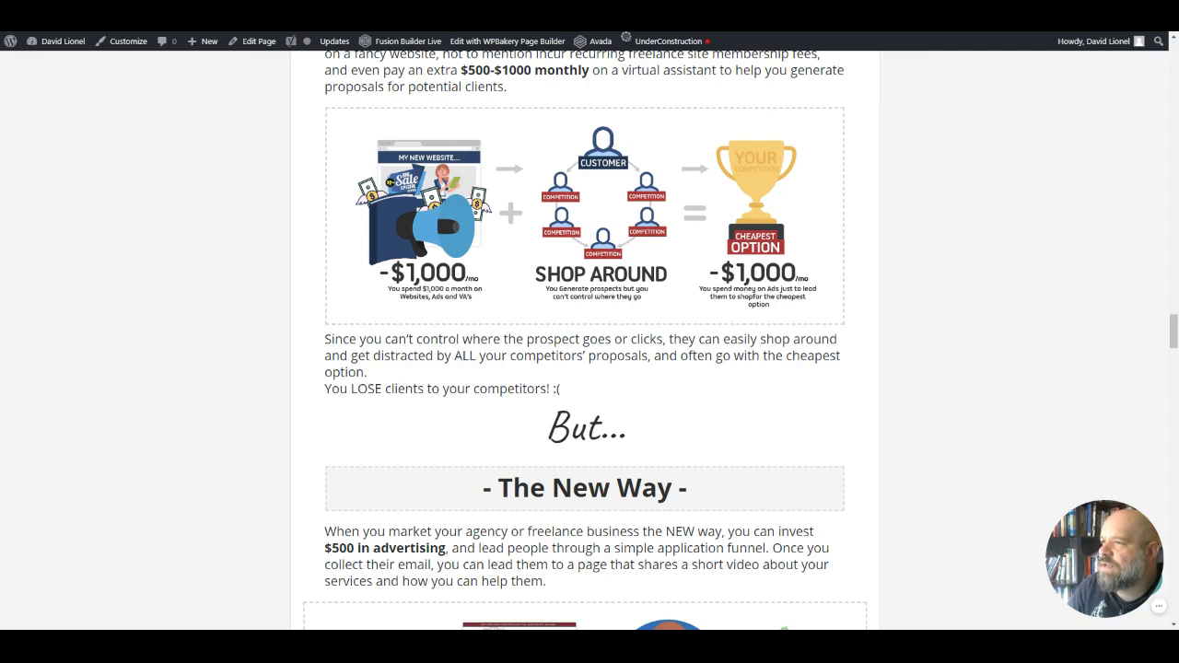
Review the "Websites Aren't Designed To Sell" video section and the sales funnel explanation higher up the page
scroll(197, 208, "up", 3)
scroll(200, 217, "up", 18)
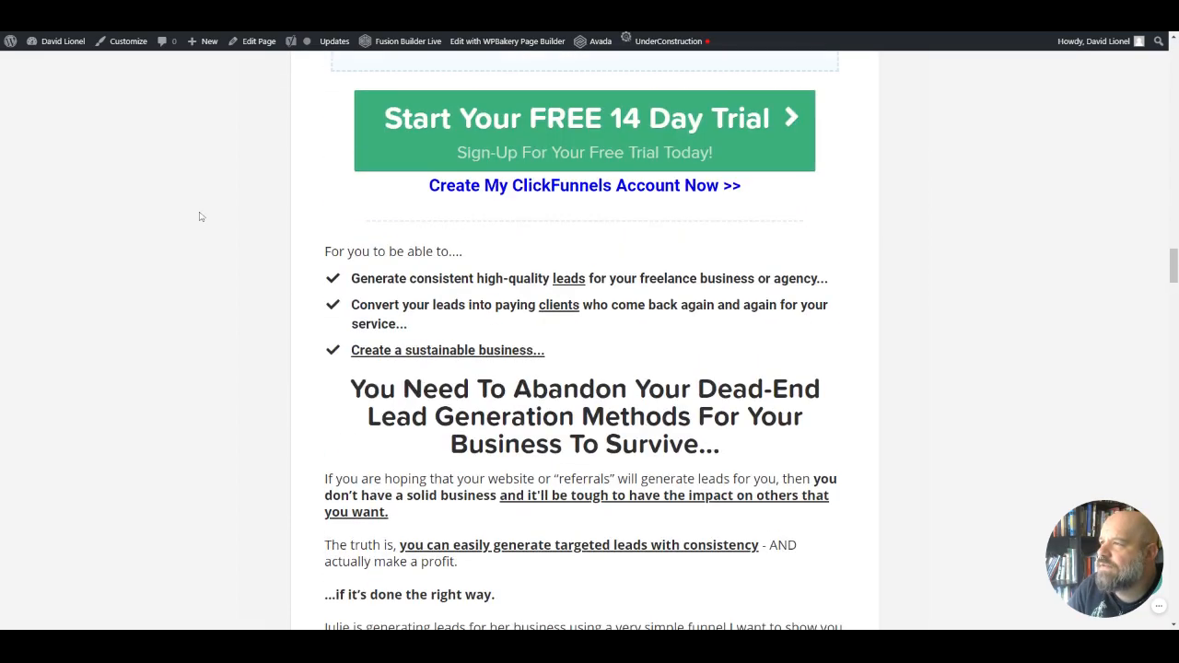
scroll(200, 217, "up", 4)
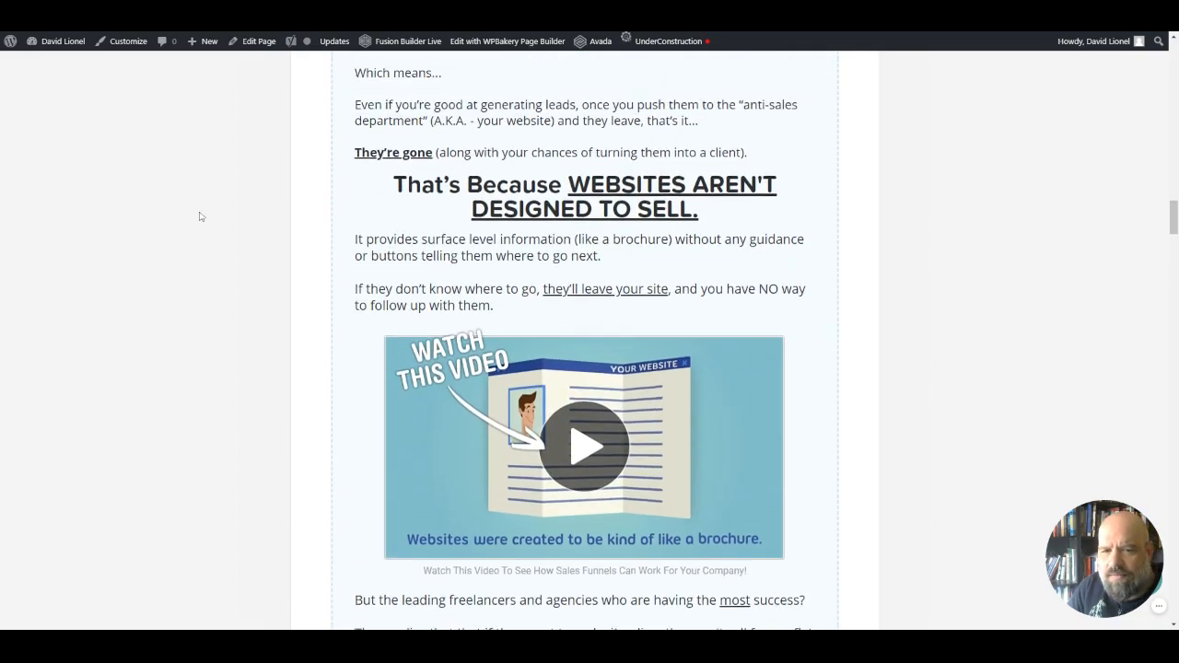
scroll(200, 217, "down", 2)
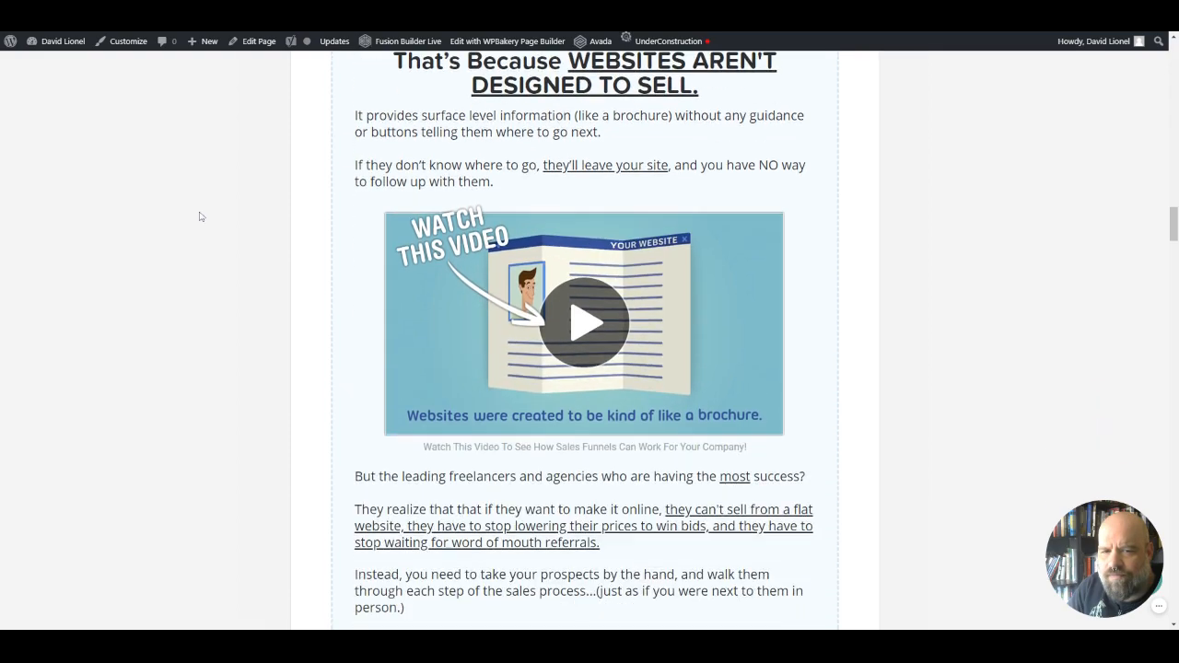
scroll(200, 217, "down", 2)
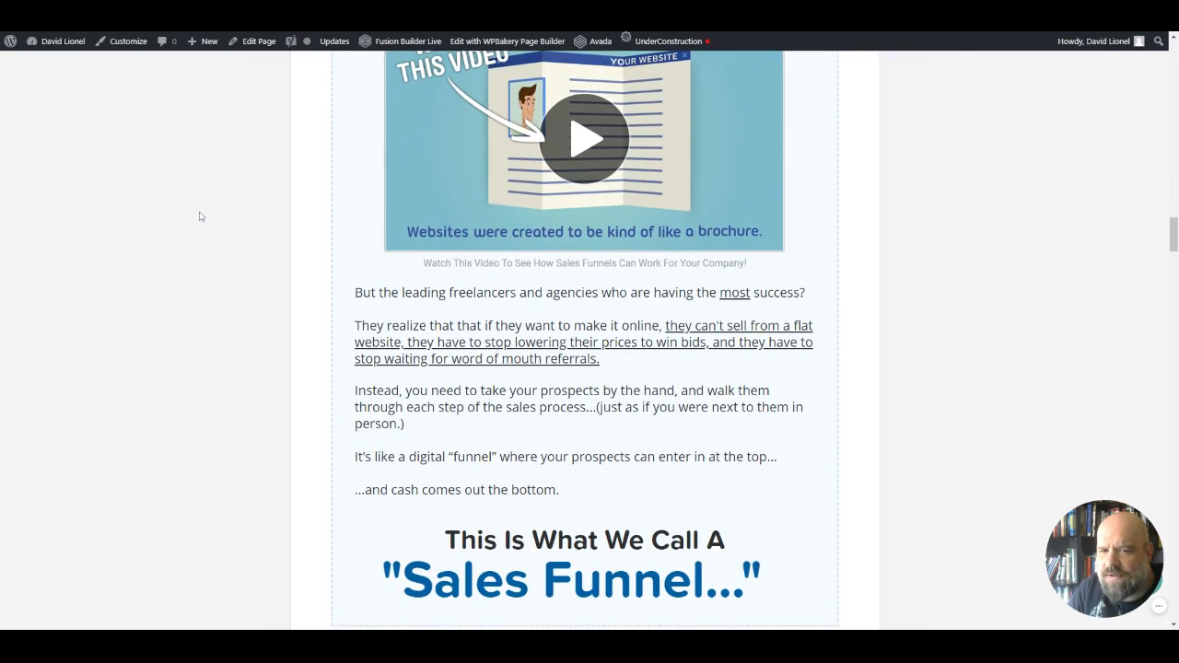
scroll(200, 217, "up", 15)
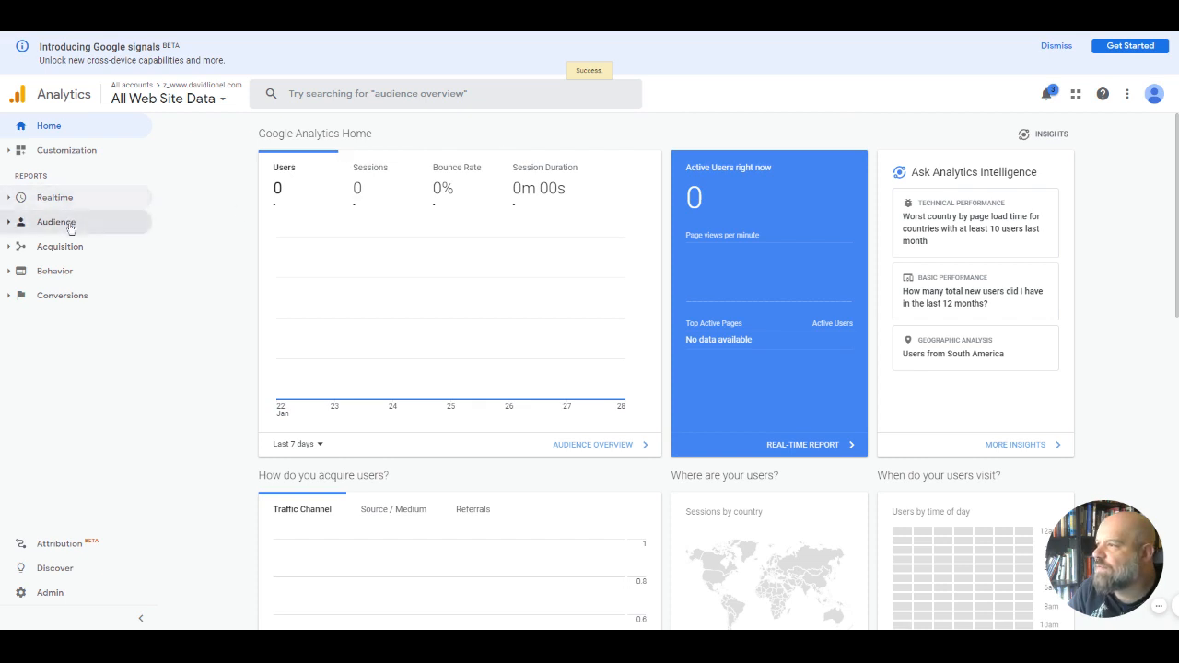
In Google Analytics, start a new website reporting view for the current property and name it "10 - Demo Account - Production"
left_click(94, 595)
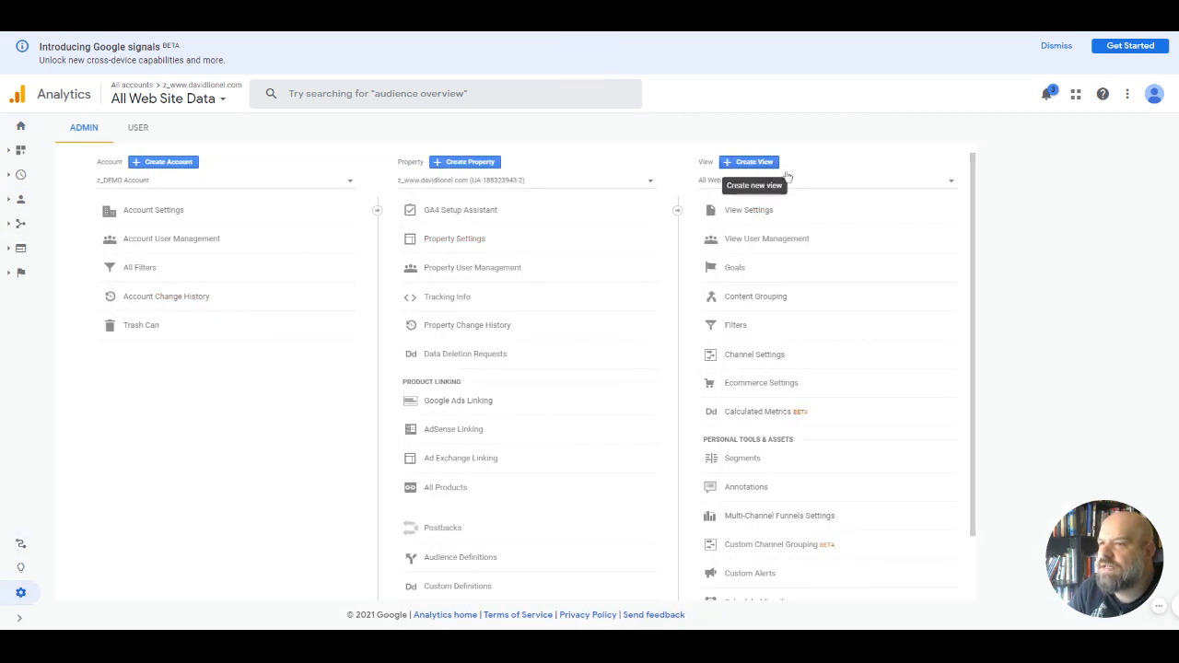
left_click(761, 162)
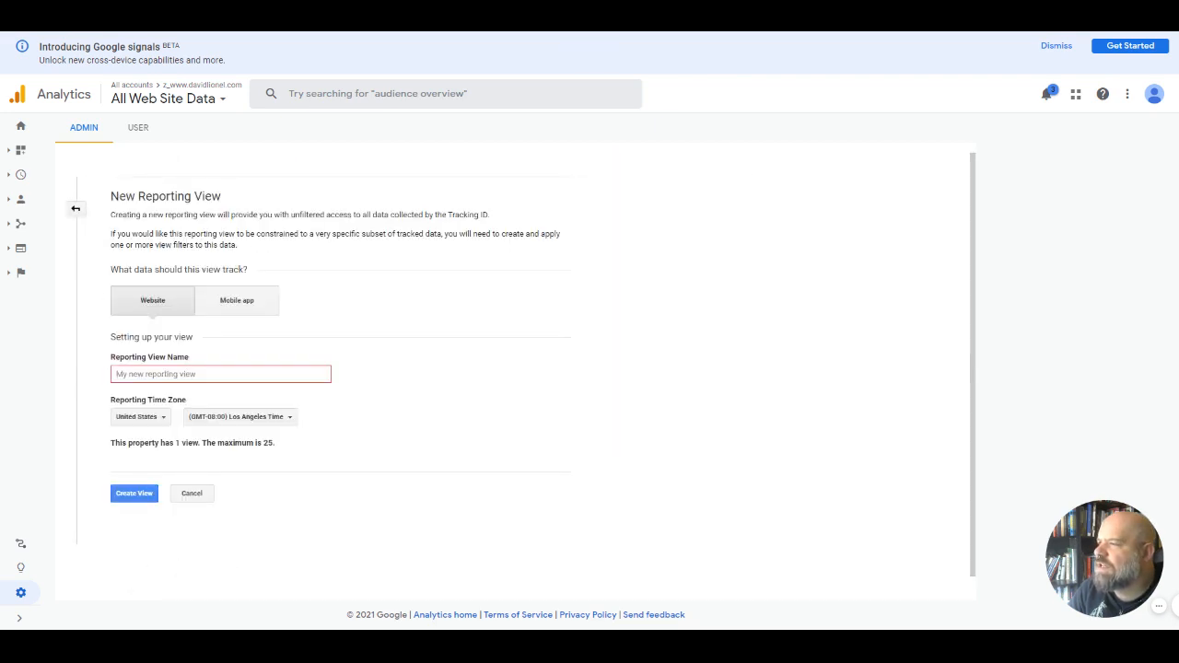
left_click(185, 374)
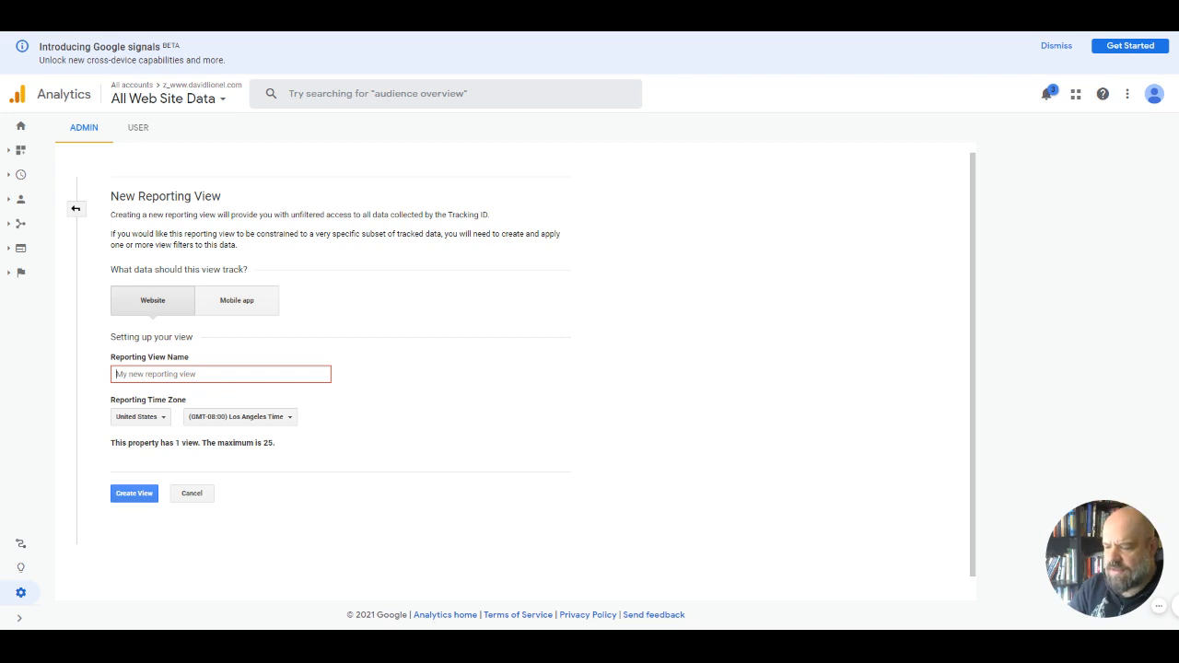
type("z")
key("BackSpace")
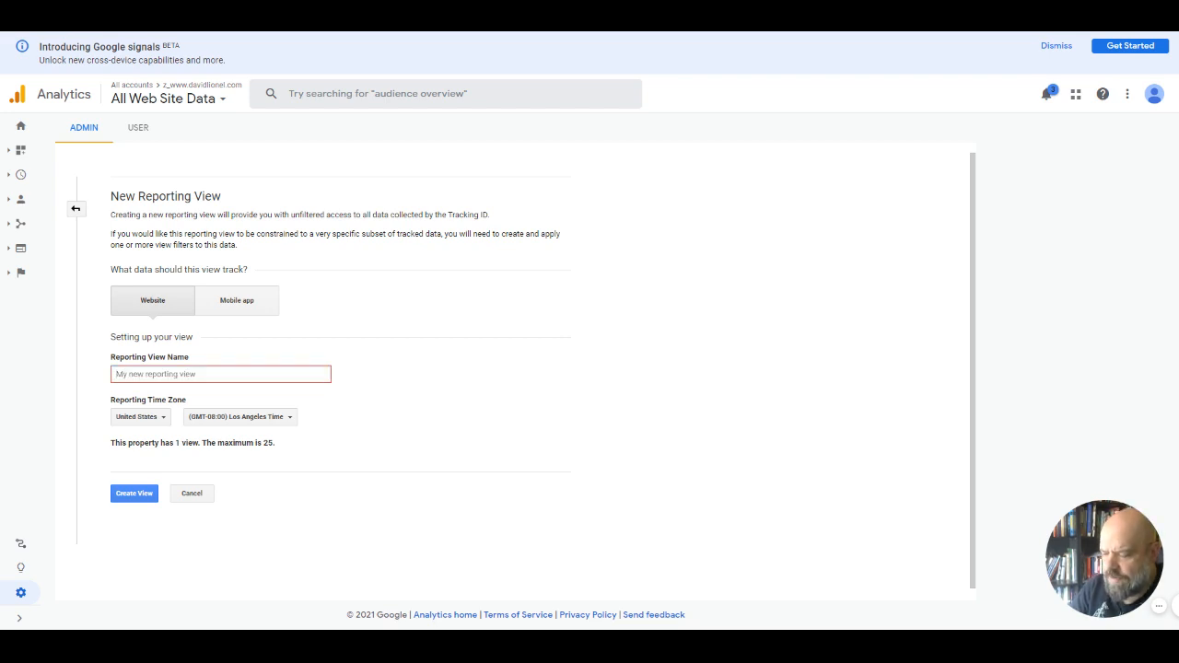
type("10")
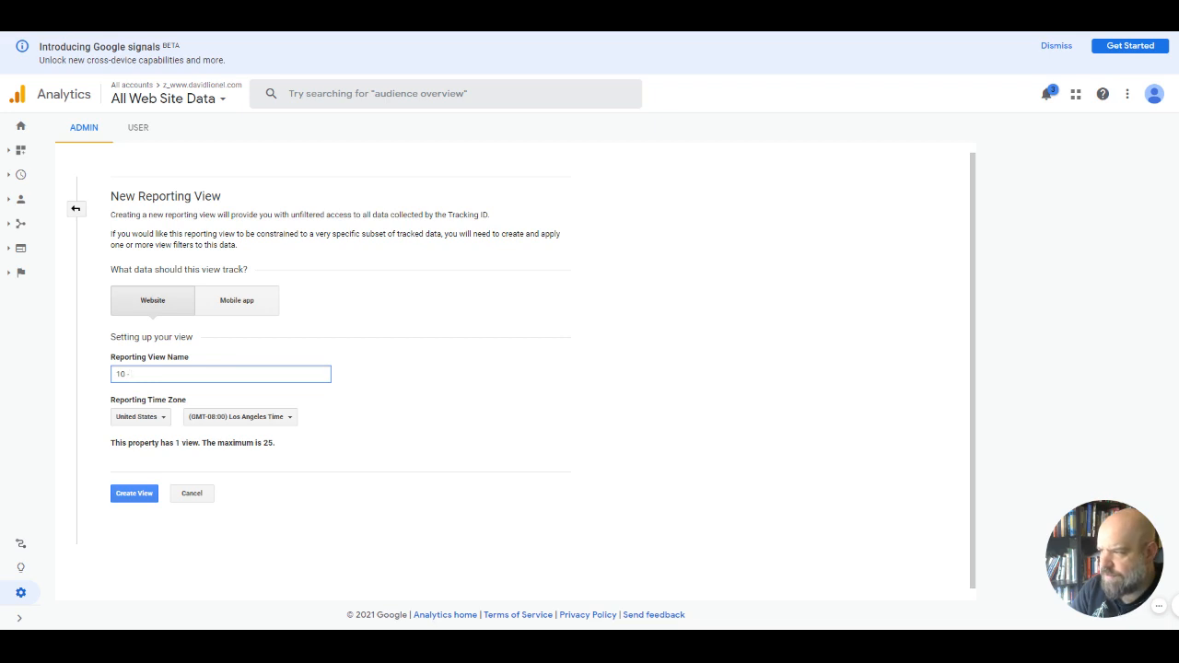
type(" - Demo A")
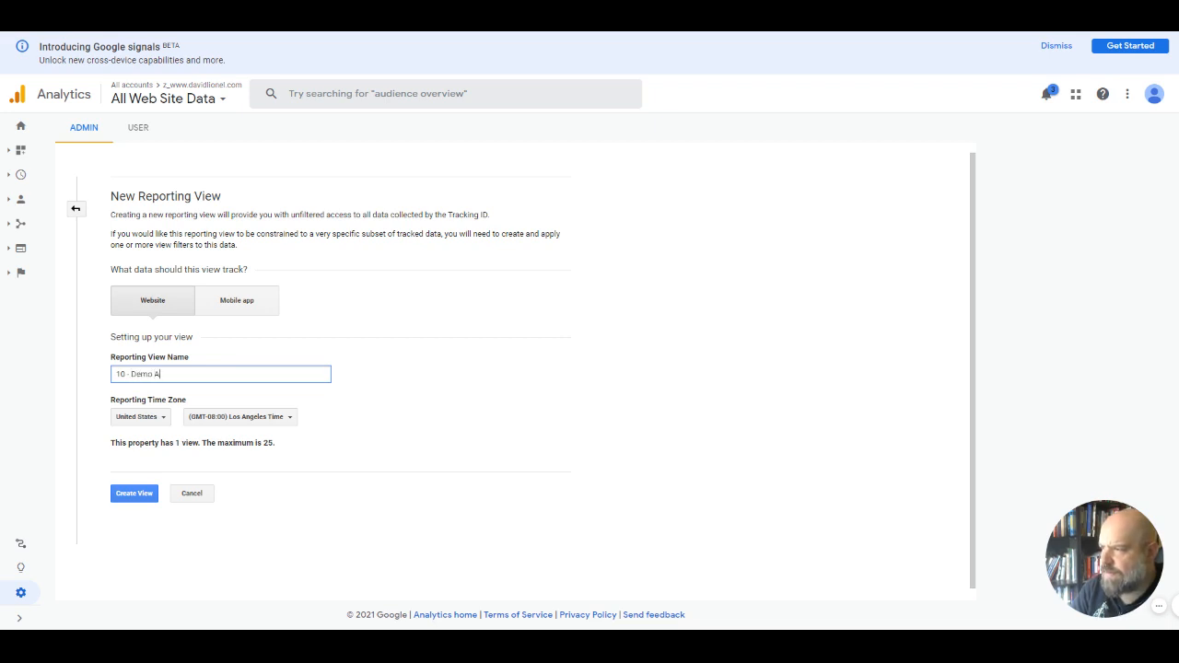
type("ccount - ")
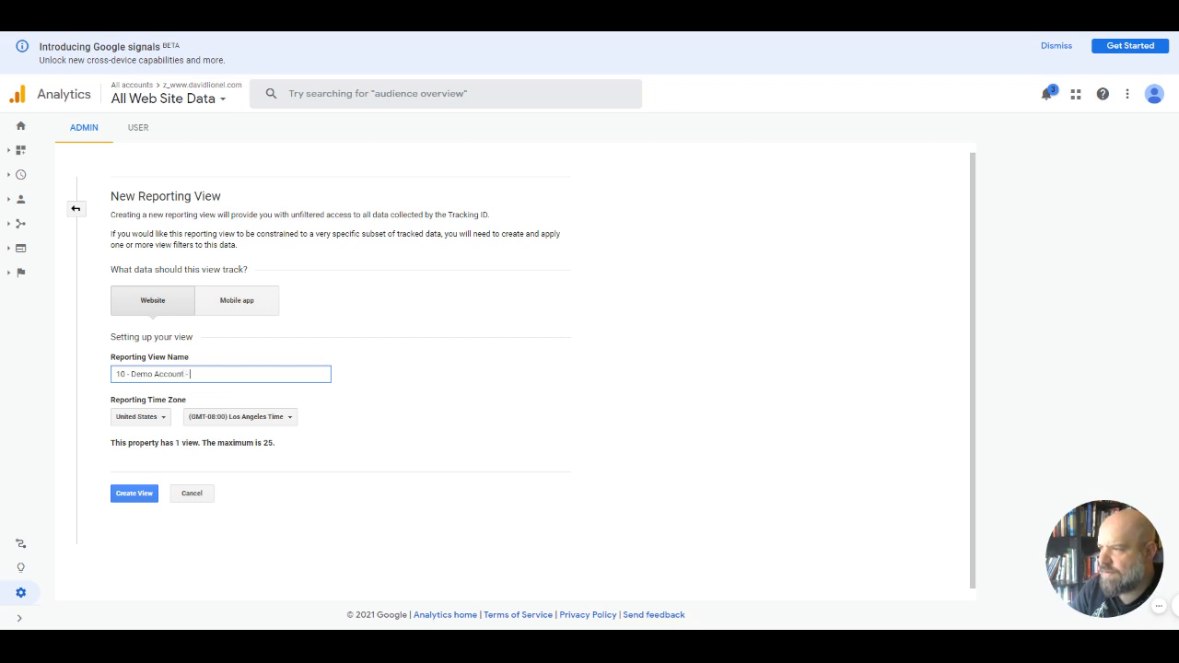
type("Production")
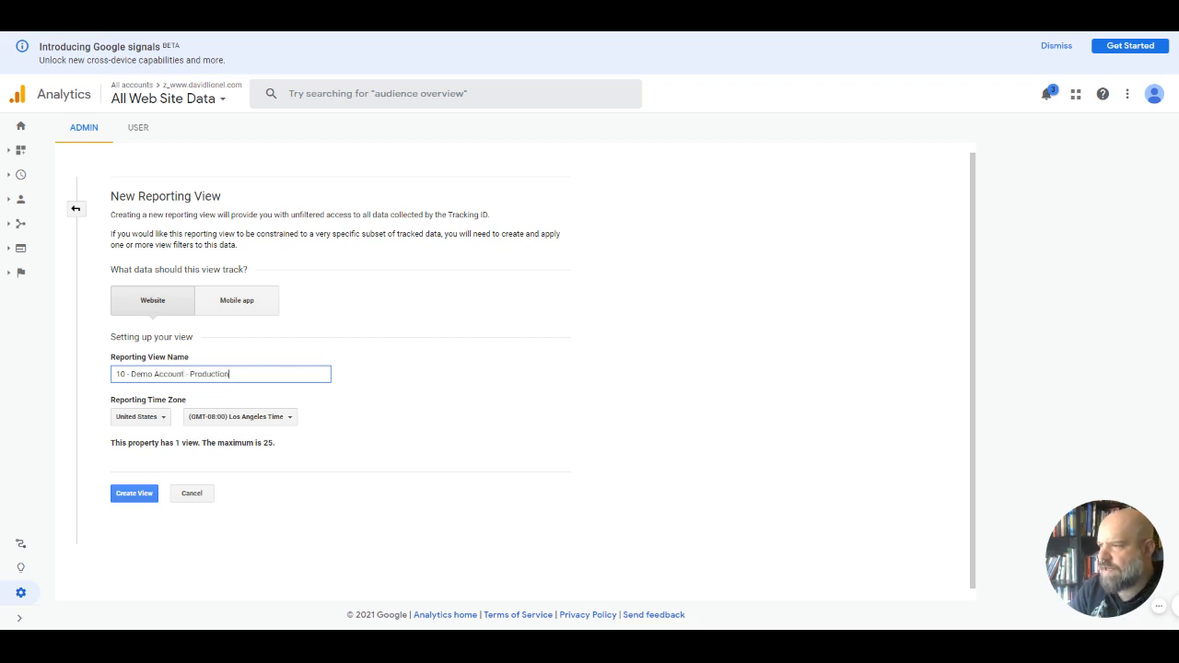
Create the production view, and add a second website reporting view named "20 - TEST - Demo Account"
left_click(147, 494)
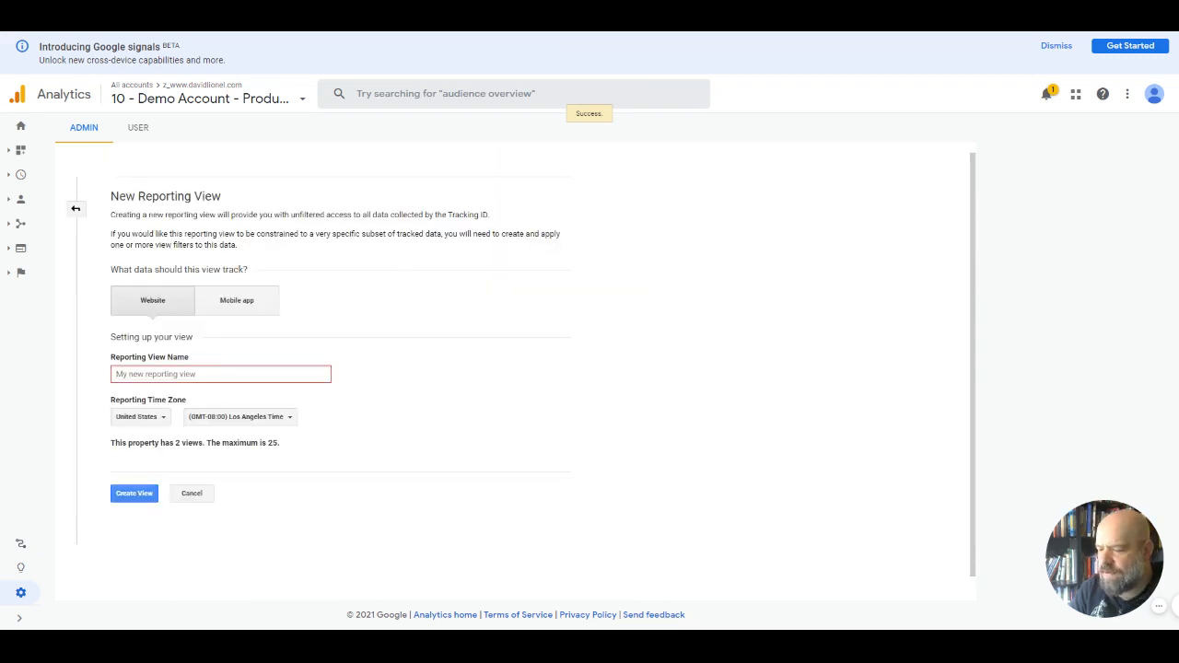
type("20")
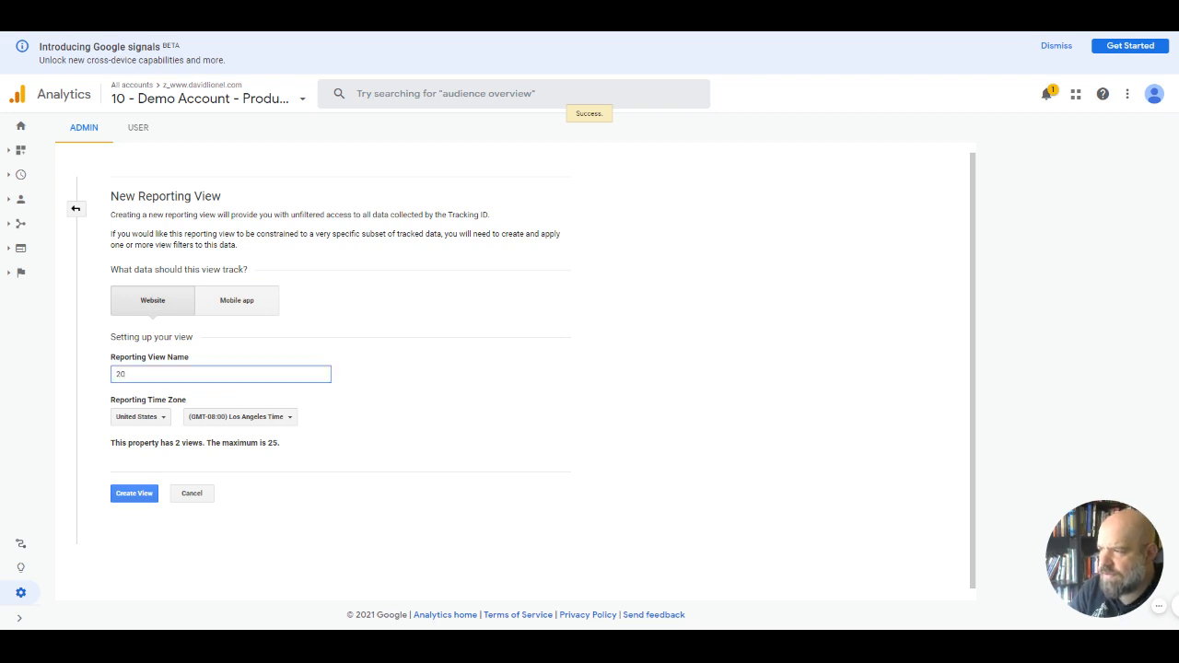
type(" - TES")
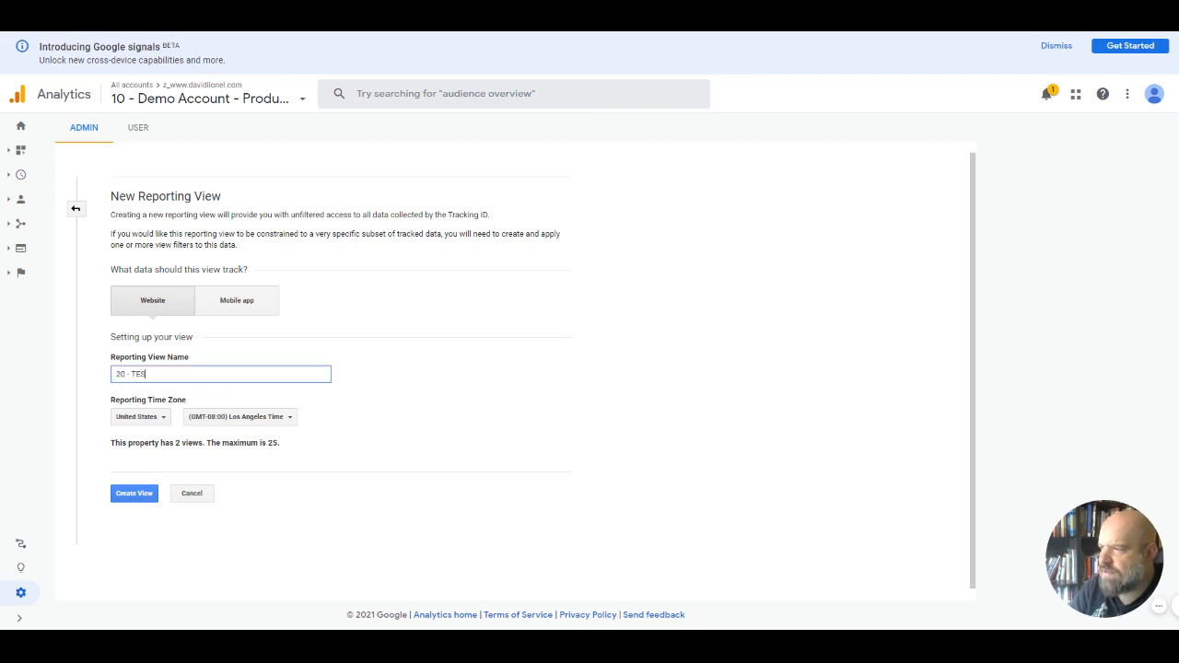
type("T - Demo Acco")
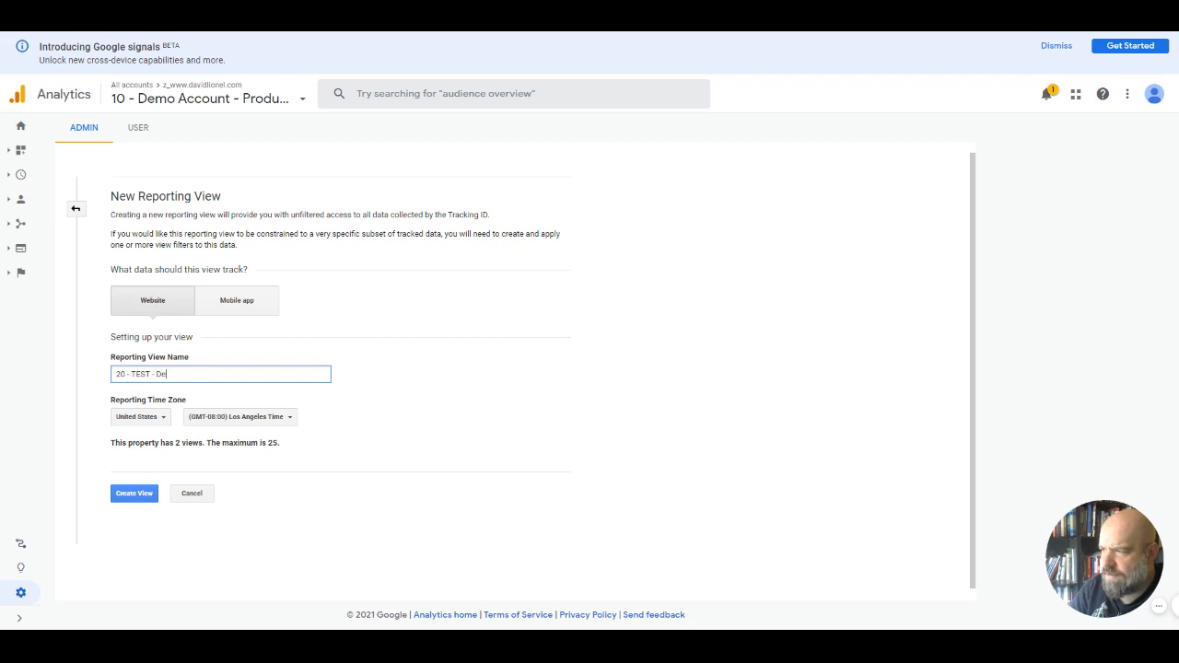
key("BackSpace")
key("BackSpace")
key("BackSpace")
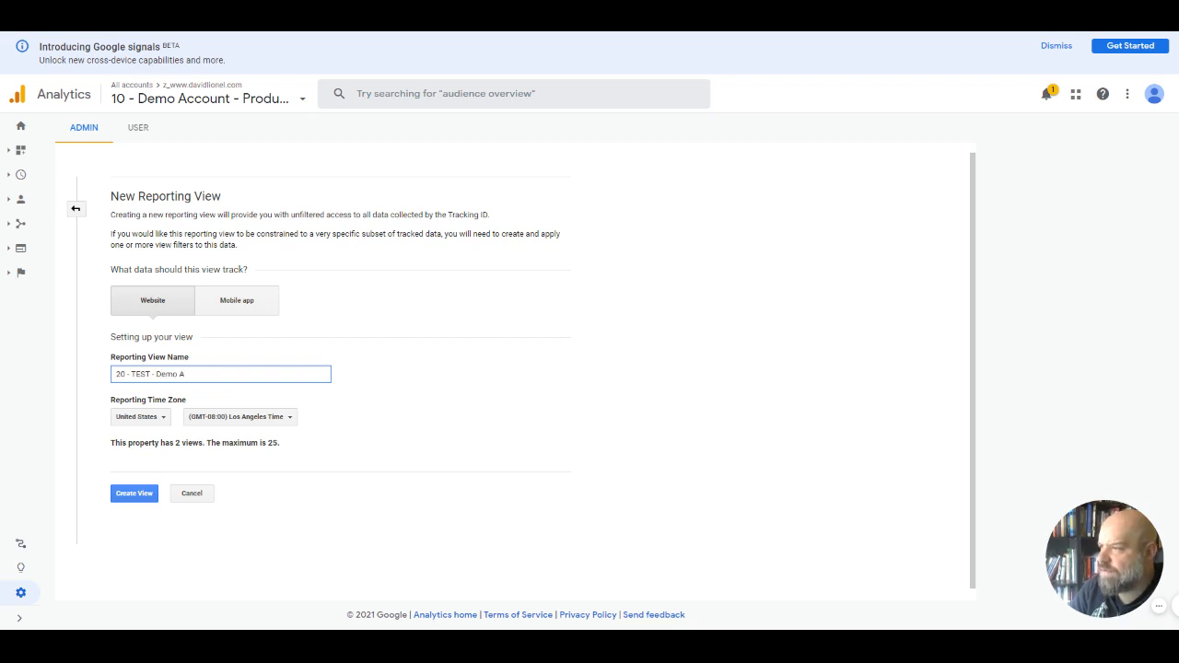
type("ccount")
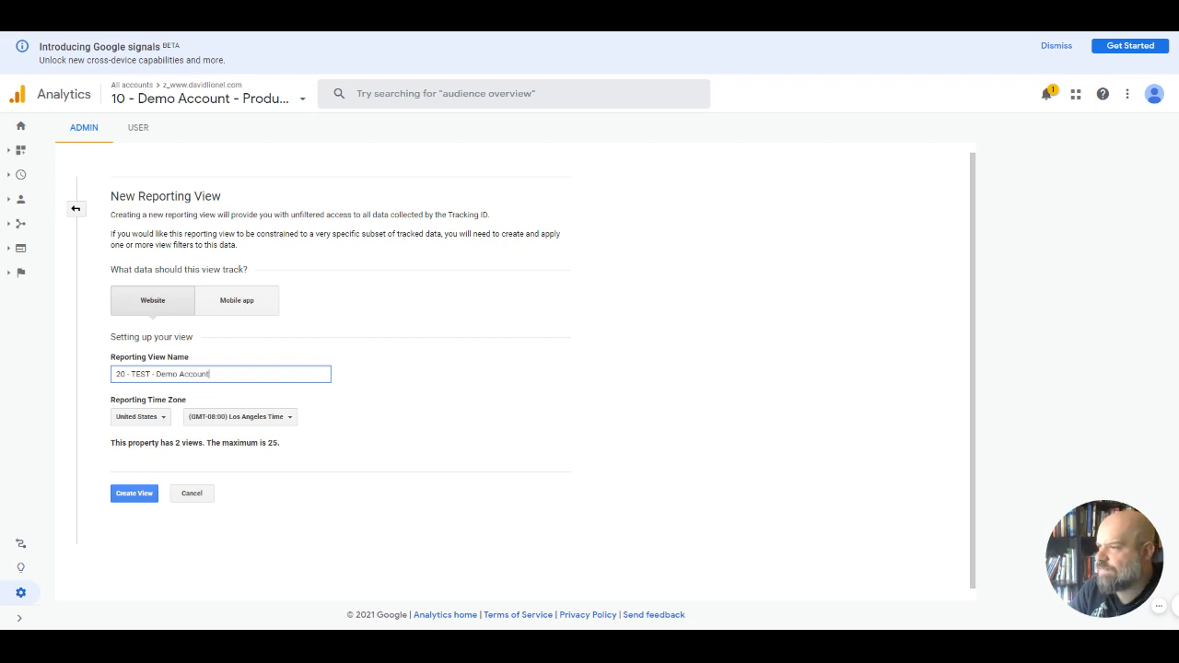
left_click(145, 492)
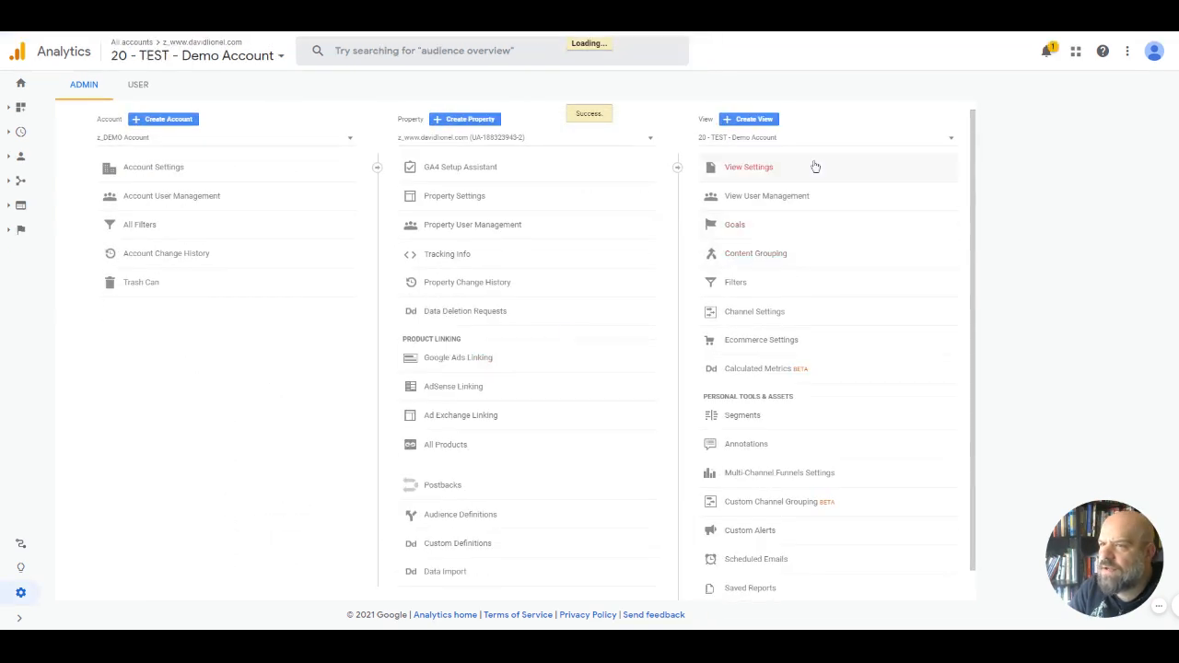
Create another website reporting view for the same property, named "z_BACKUP - DNU"
left_click(803, 182)
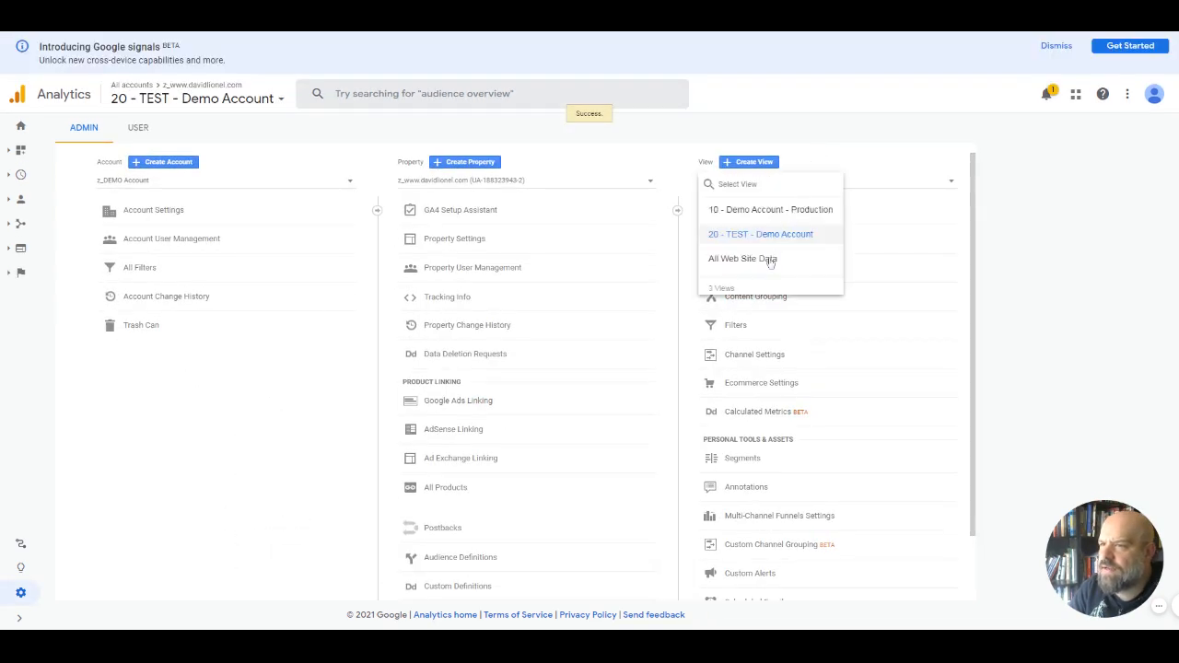
left_click(761, 163)
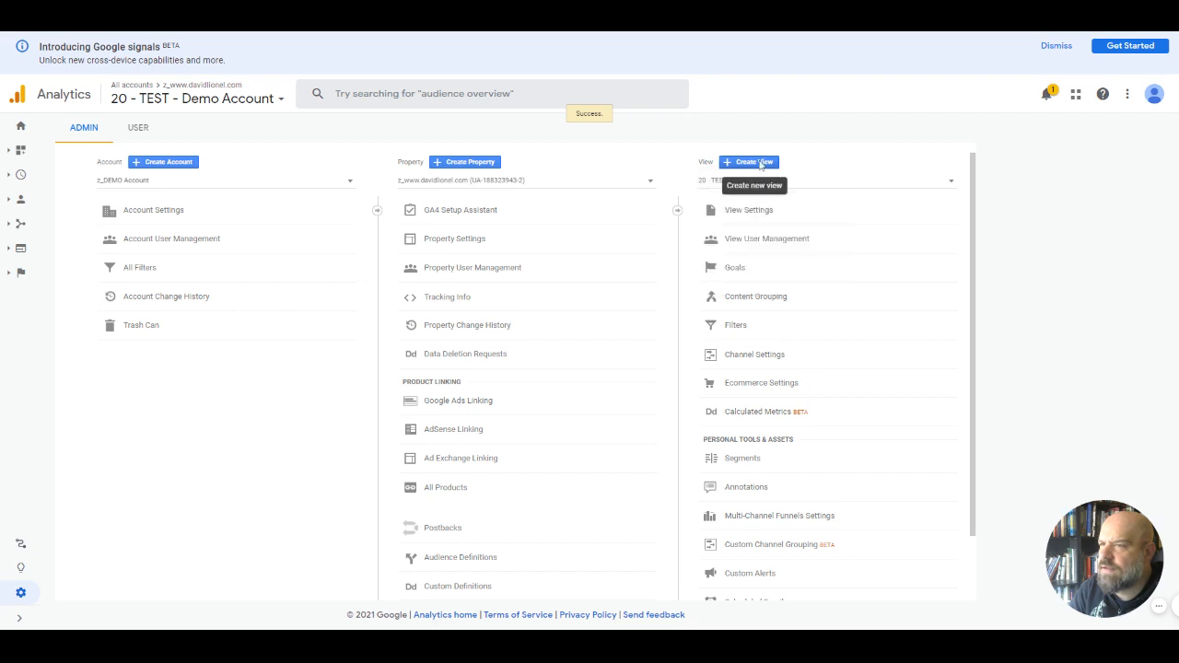
left_click(760, 163)
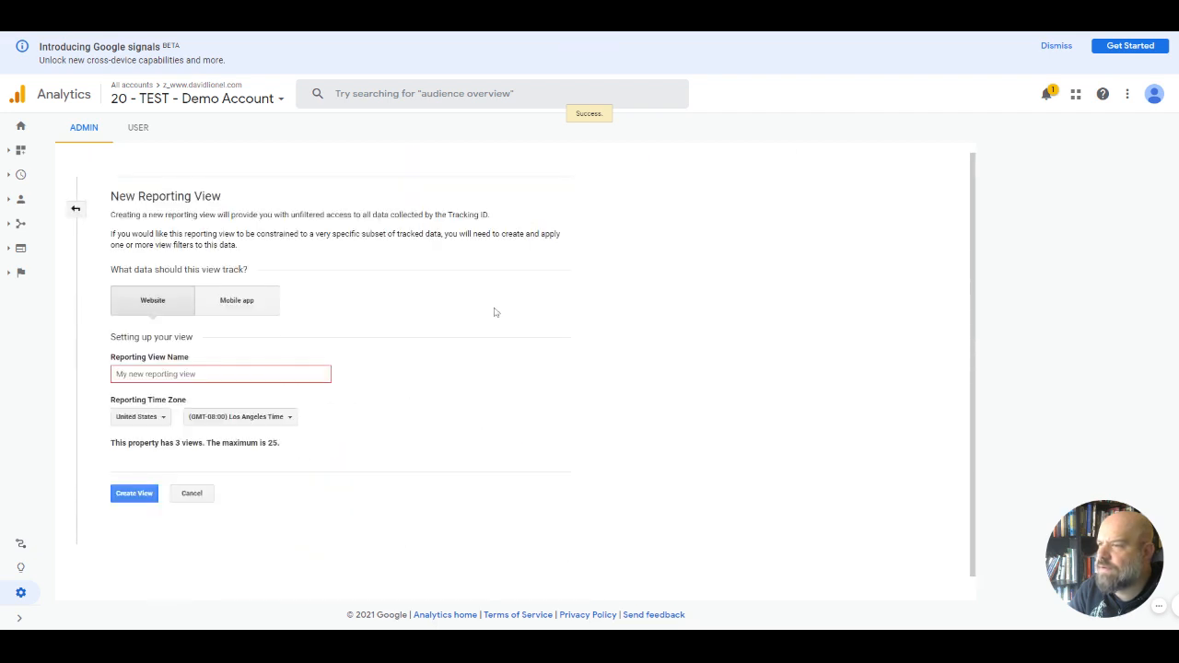
left_click(203, 374)
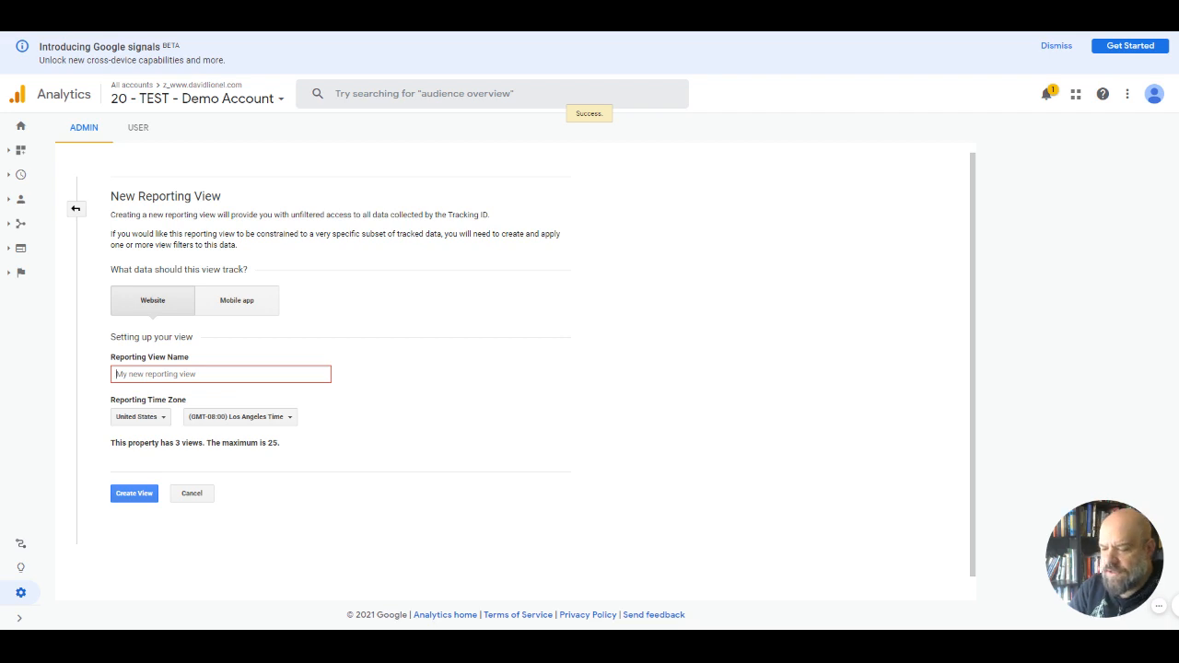
type("z_")
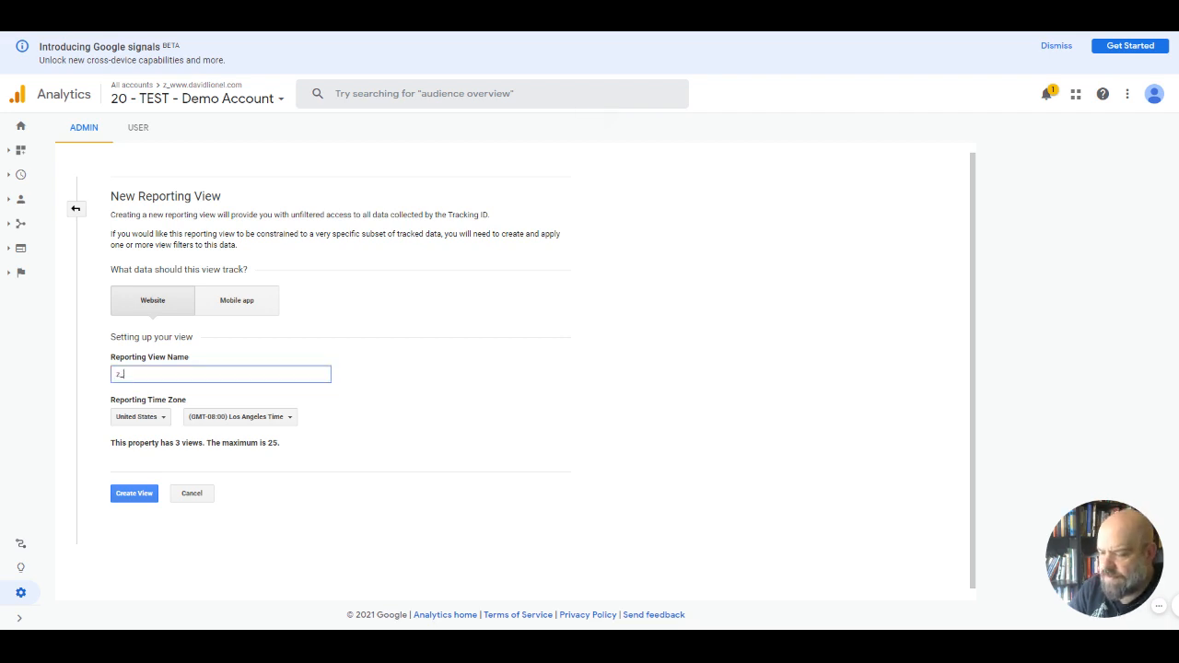
type("BACKUP")
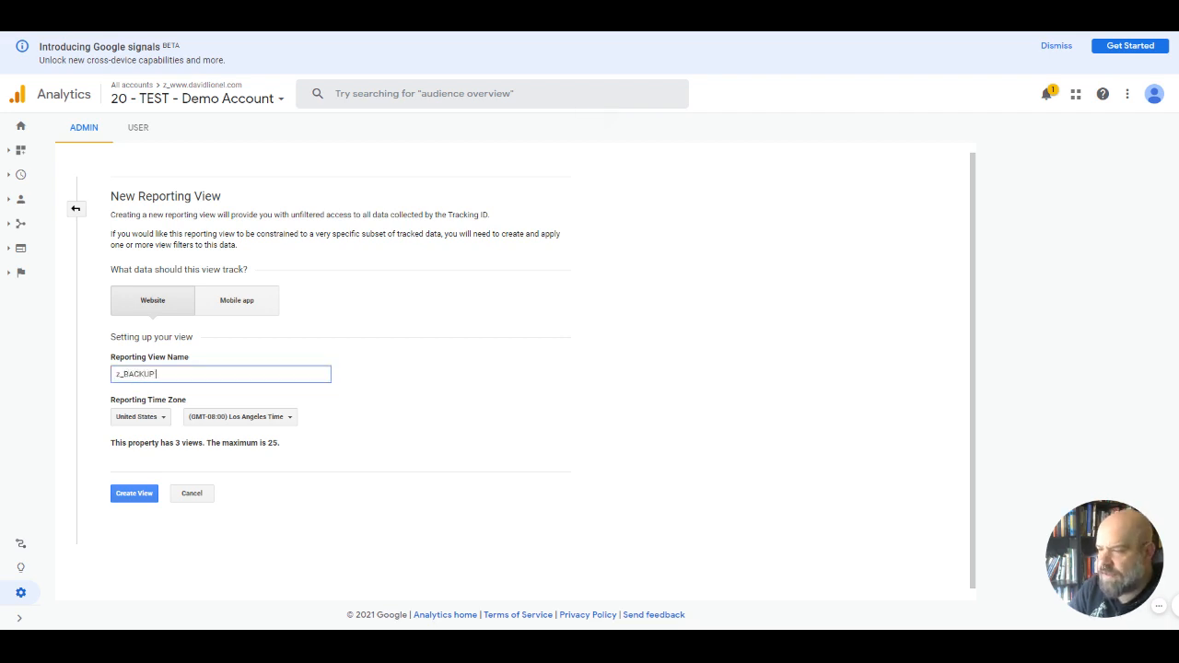
type(" - DNU")
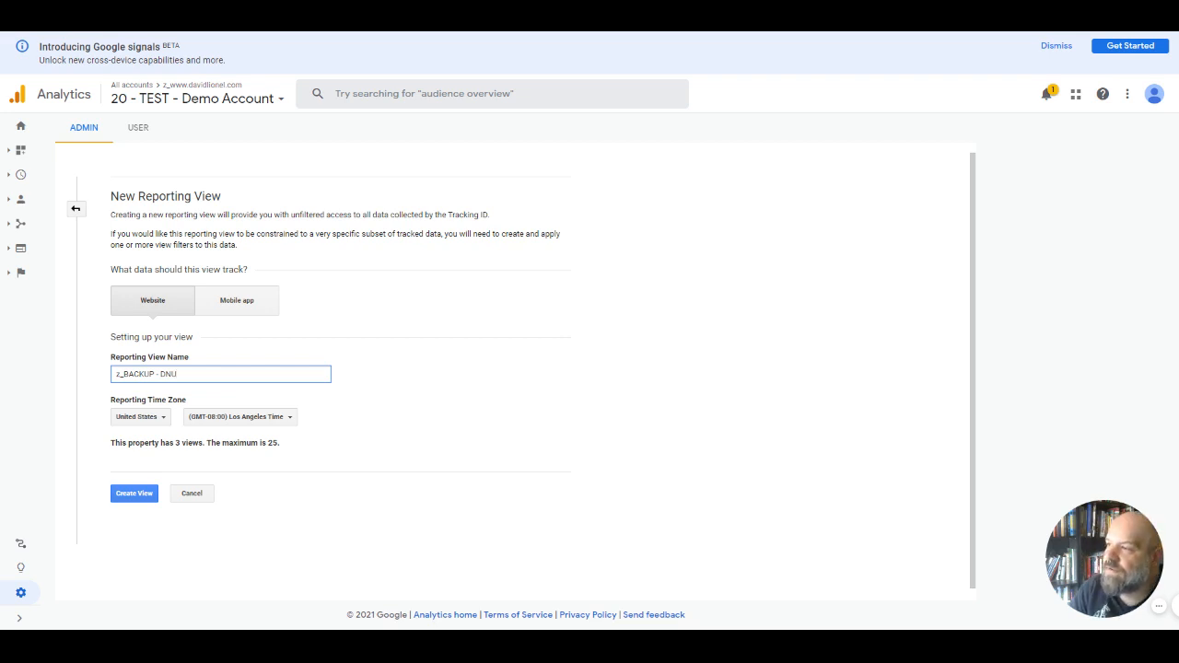
left_click(138, 492)
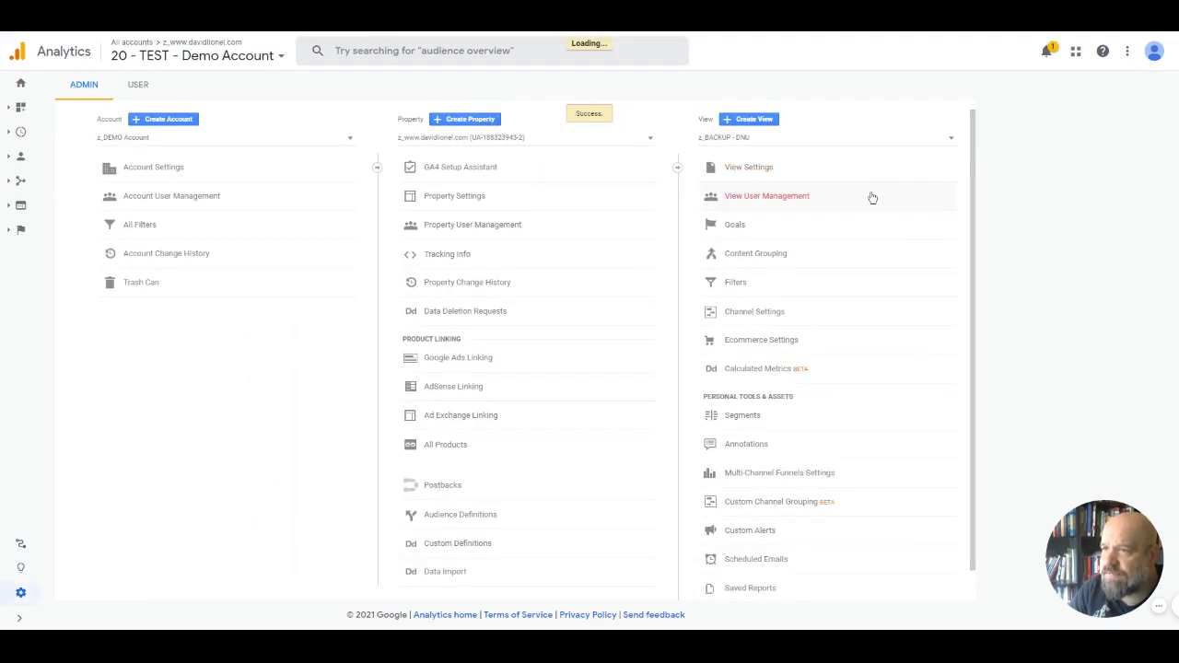
Switch the current view to "10 - Demo Account - Production"
left_click(844, 182)
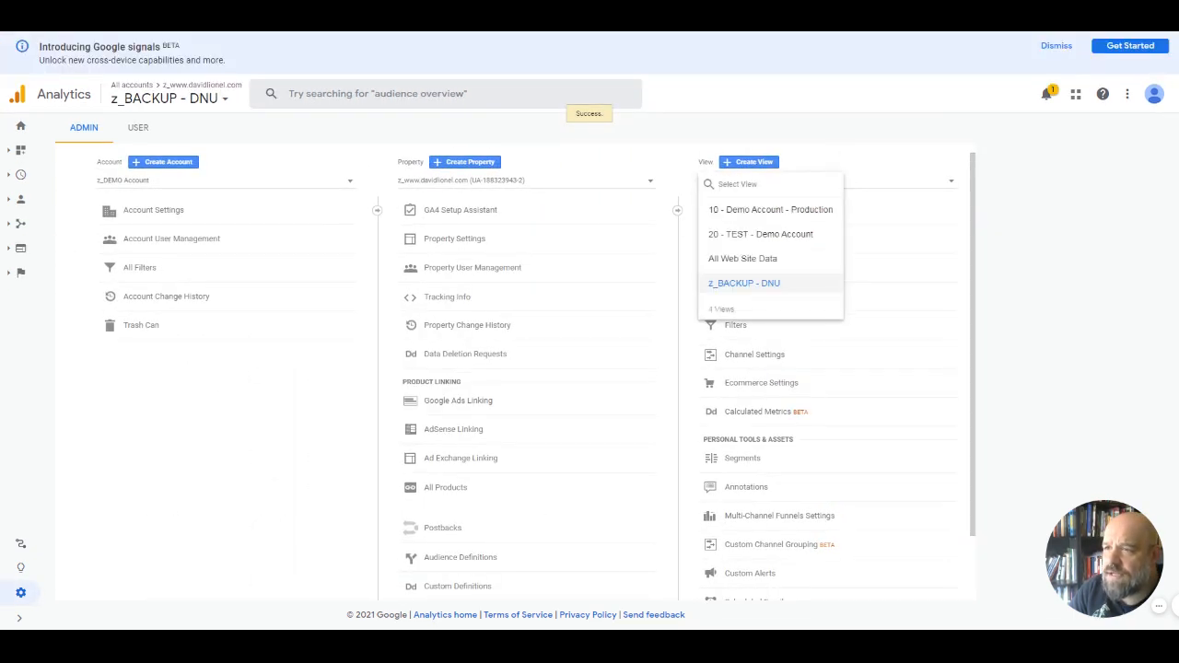
left_click(764, 211)
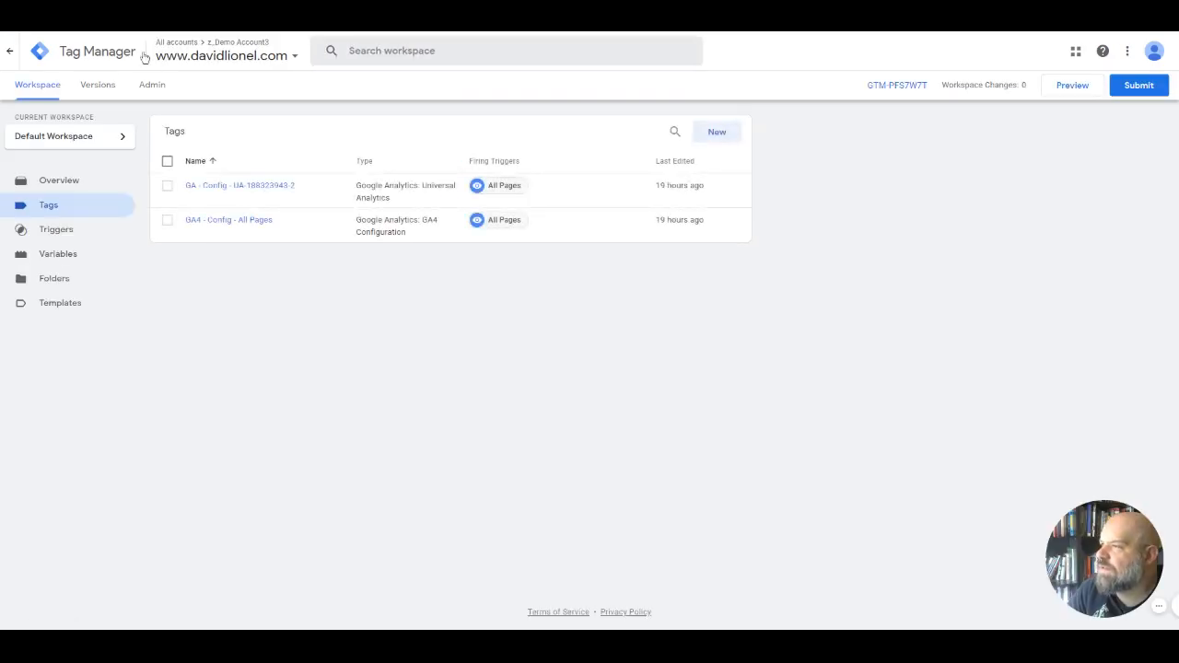
In Google Tag Manager, start a new Google Analytics: Universal Analytics tag in the default workspace with the Event track type
left_click(90, 187)
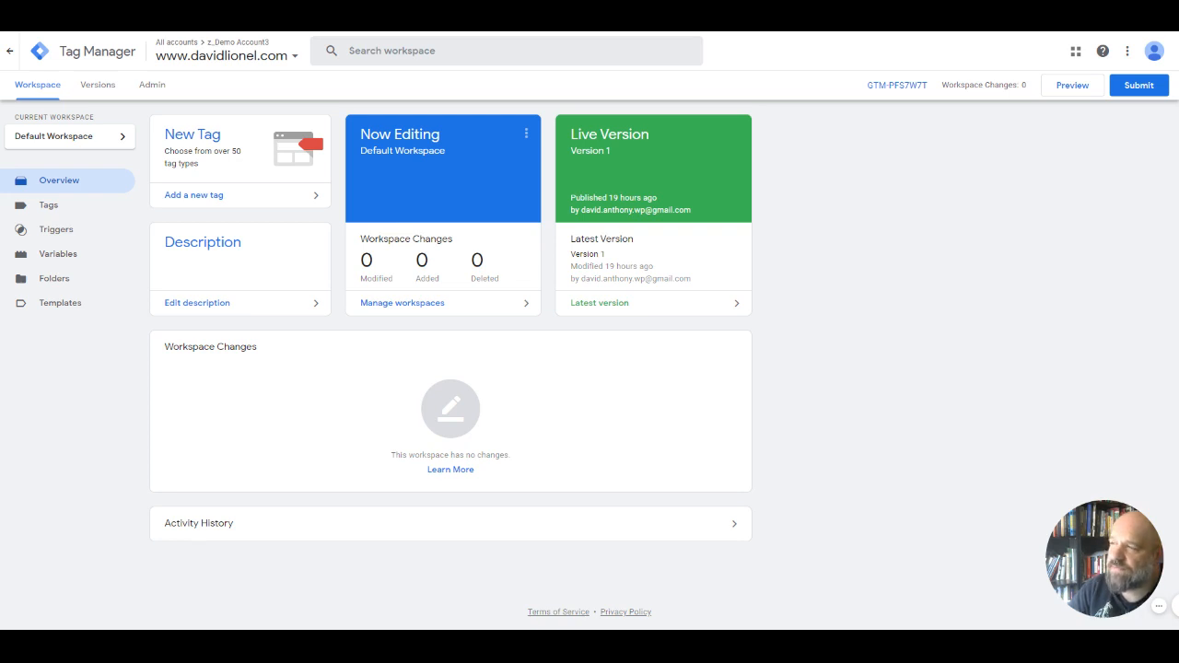
left_click(96, 216)
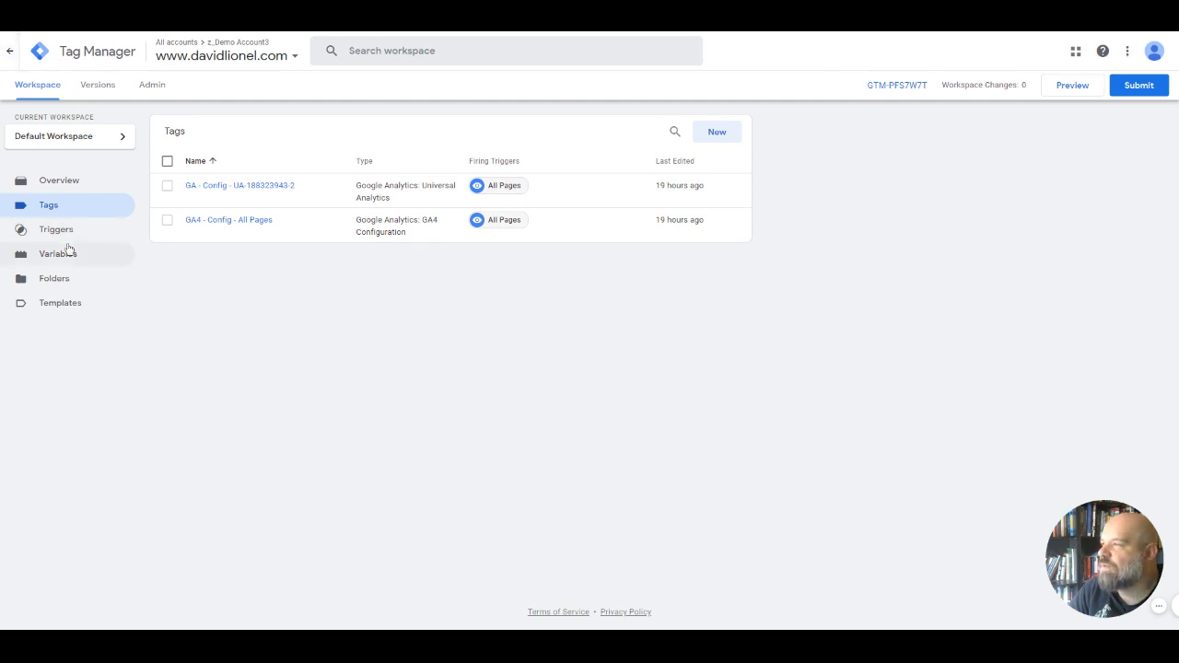
left_click(731, 138)
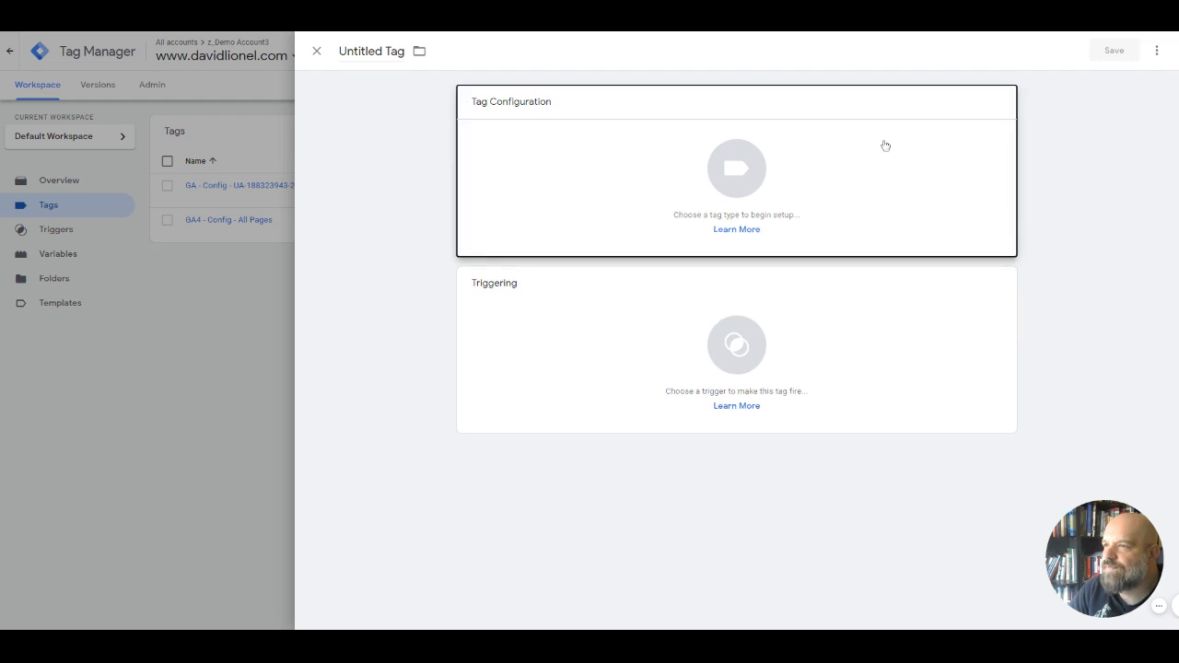
left_click(886, 145)
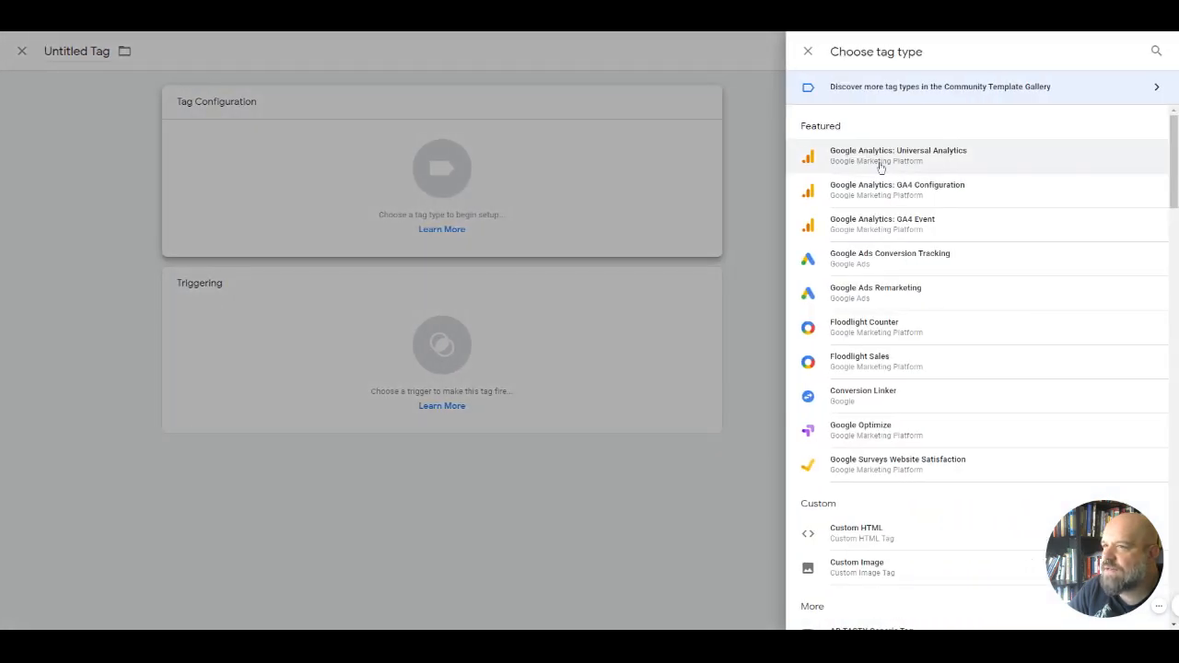
left_click(880, 156)
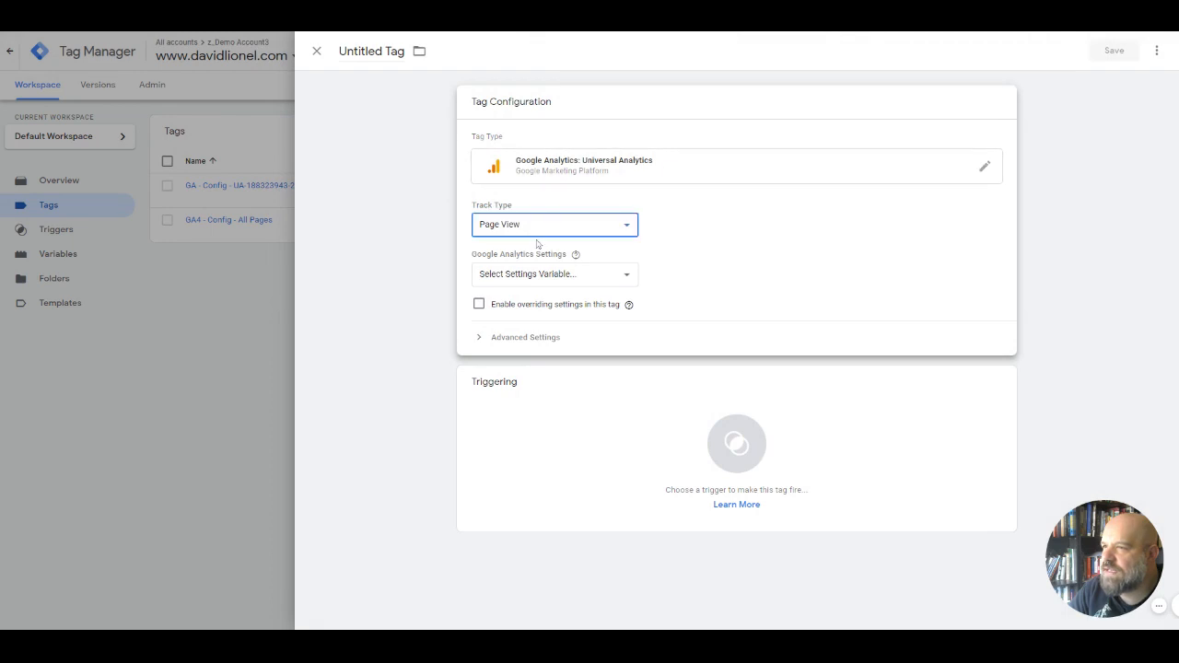
left_click(538, 254)
left_click(555, 288)
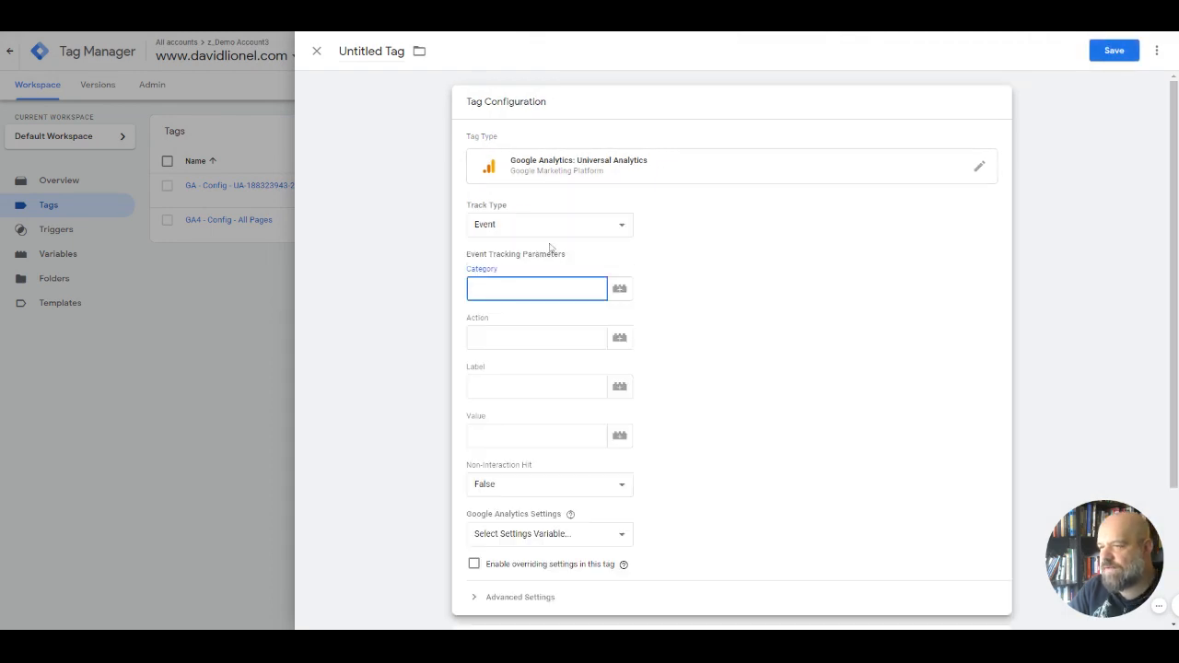
Set the event's category to "Click" and its action to "Link Click"
type("CLICK")
key("BackSpace")
key("BackSpace")
key("BackSpace")
key("BackSpace")
key("BackSpace")
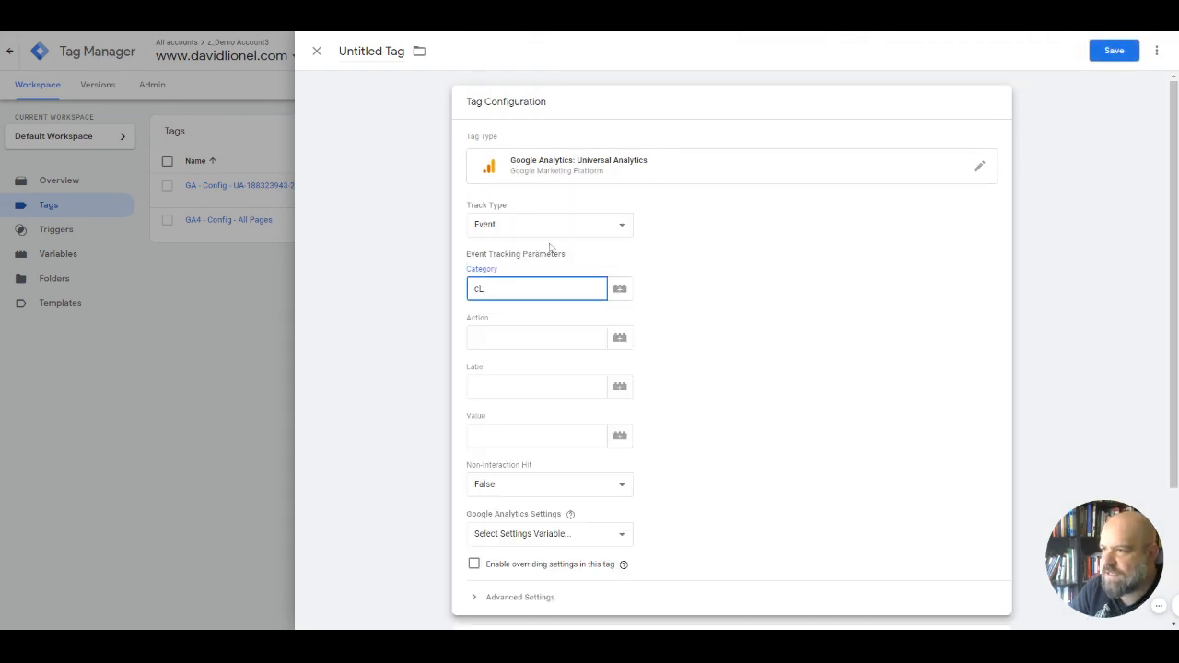
type("Click")
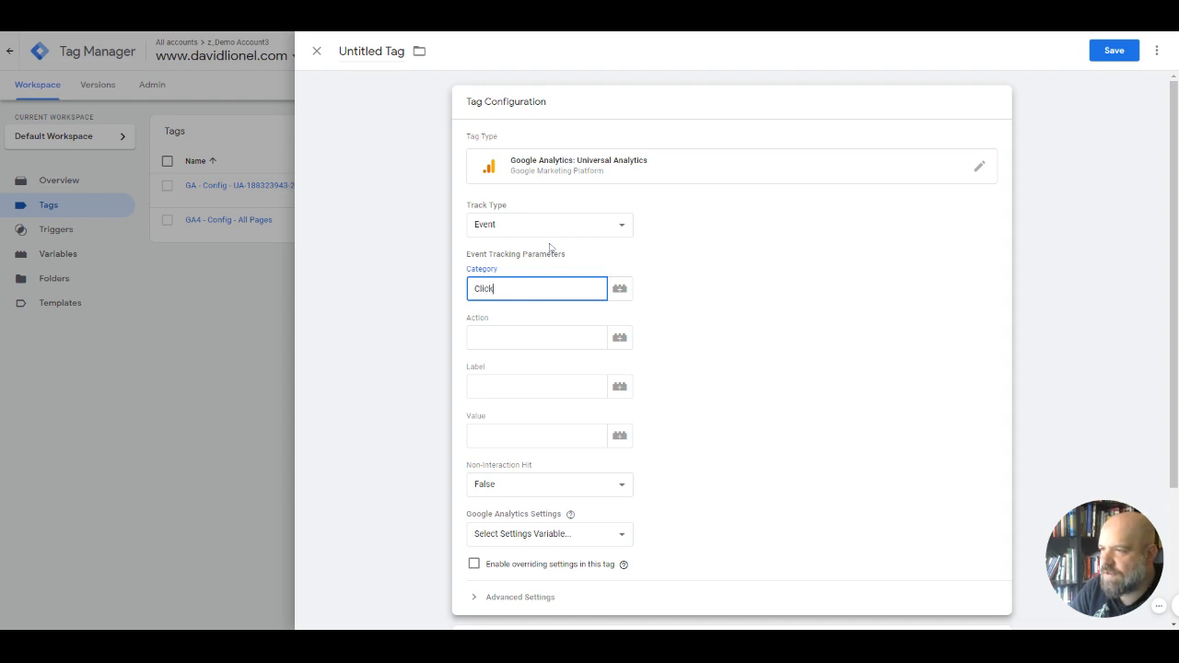
left_click(550, 247)
left_click(477, 337)
type("Li")
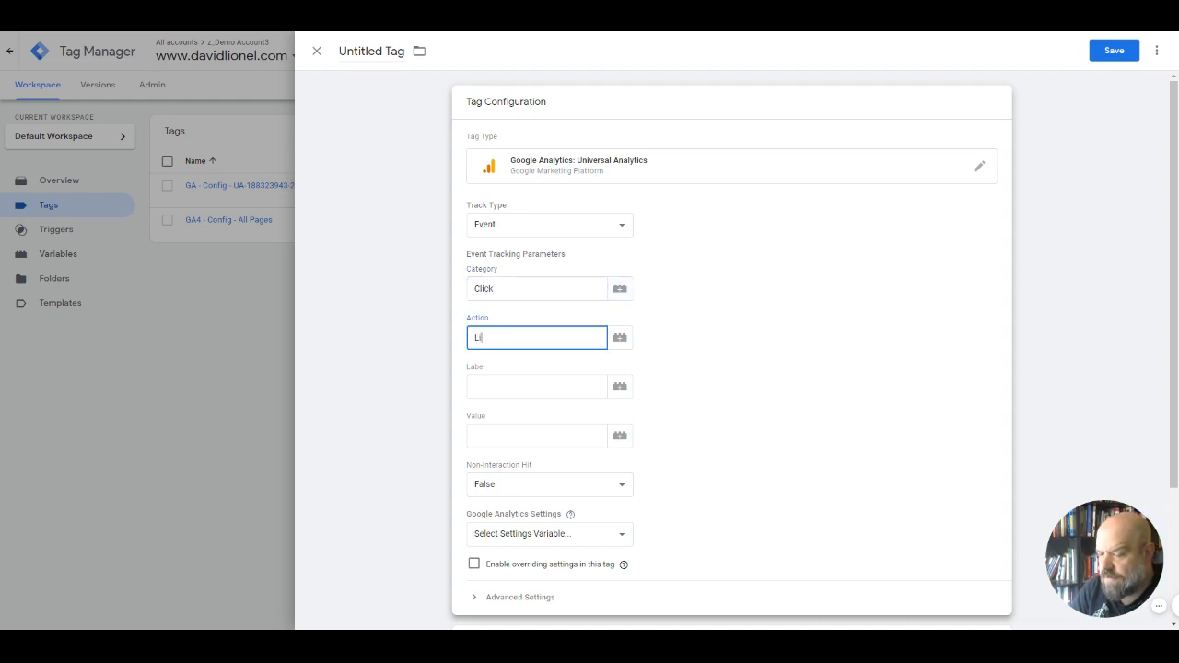
type("nk Click")
key("Tab")
key("Tab")
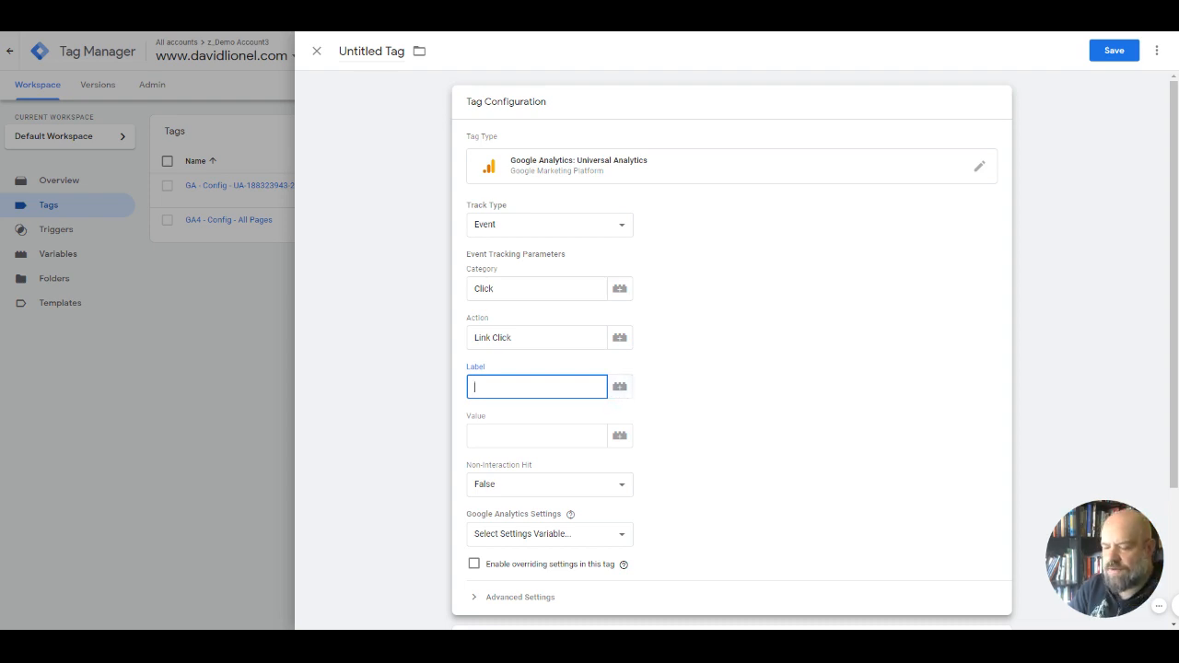
Fill the event label with "Click URL - " followed by the Click URL variable
type("Clikc")
key("BackSpace")
key("BackSpace")
type("c")
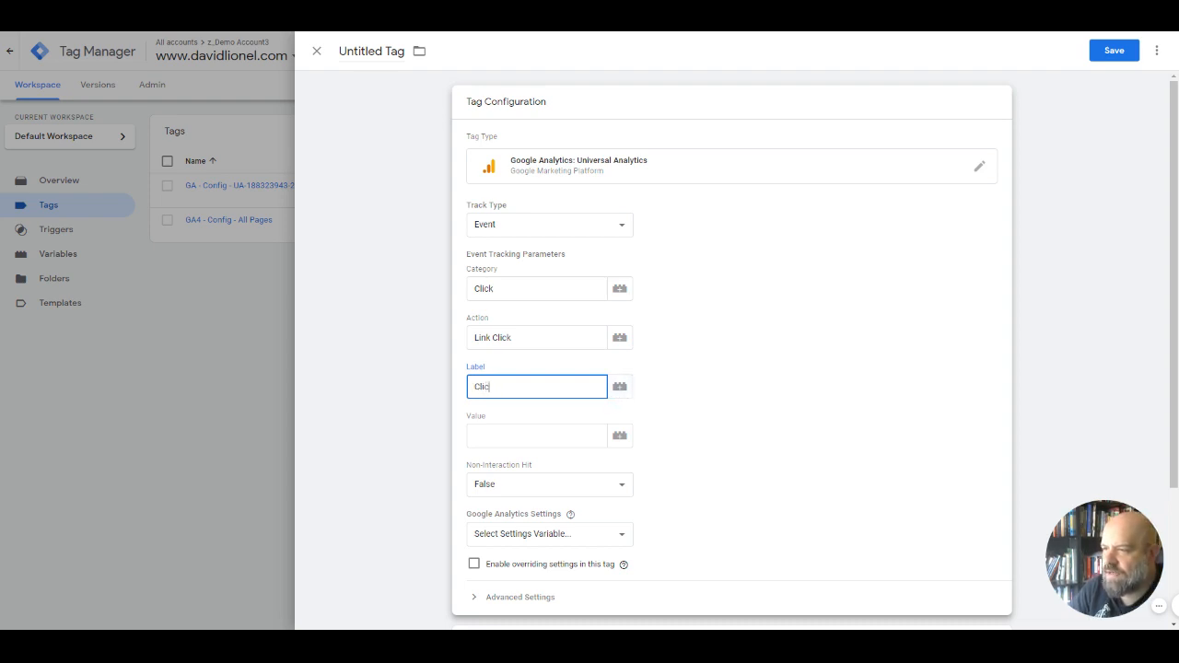
type("k URL -")
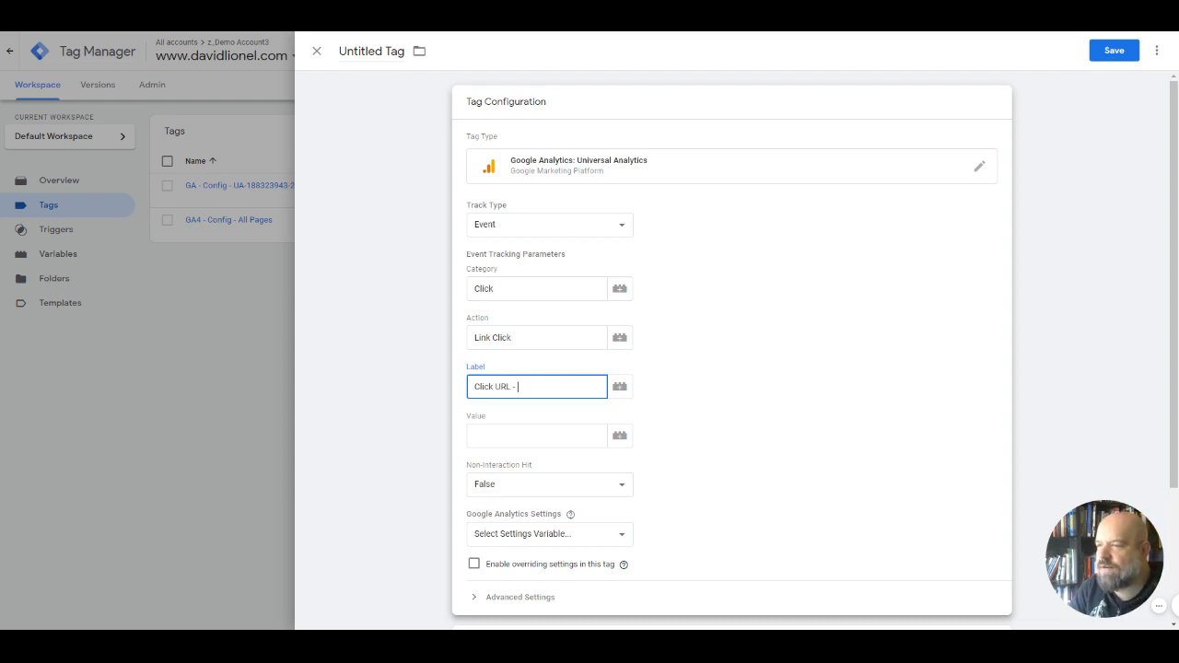
left_click(620, 386)
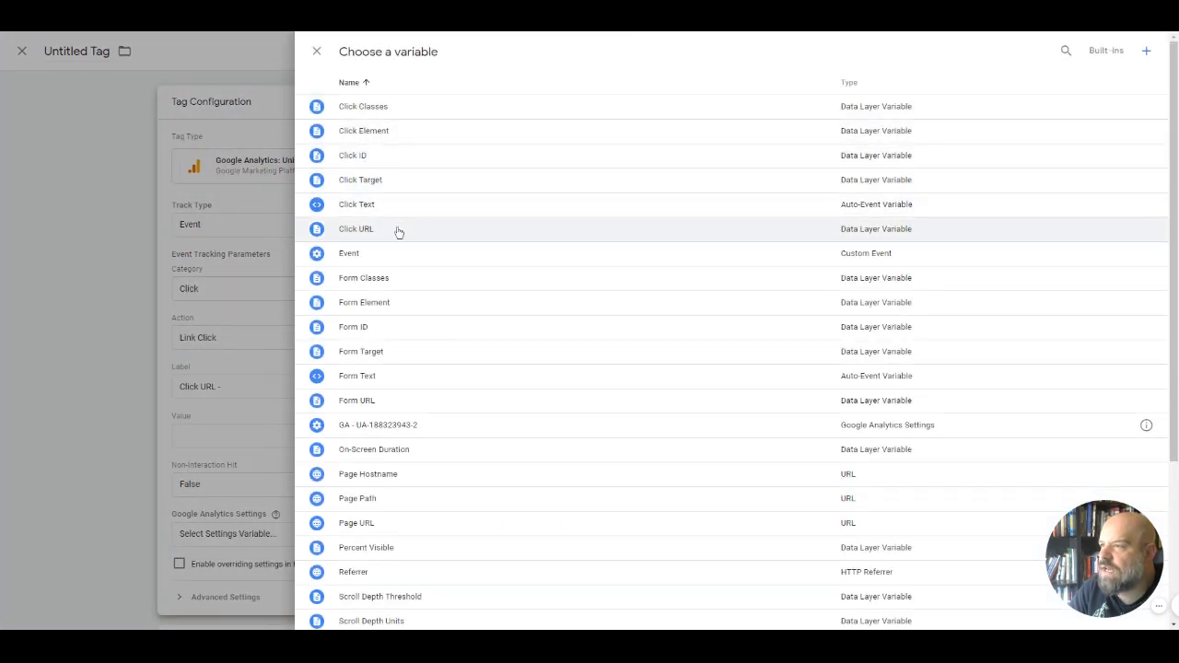
left_click(398, 231)
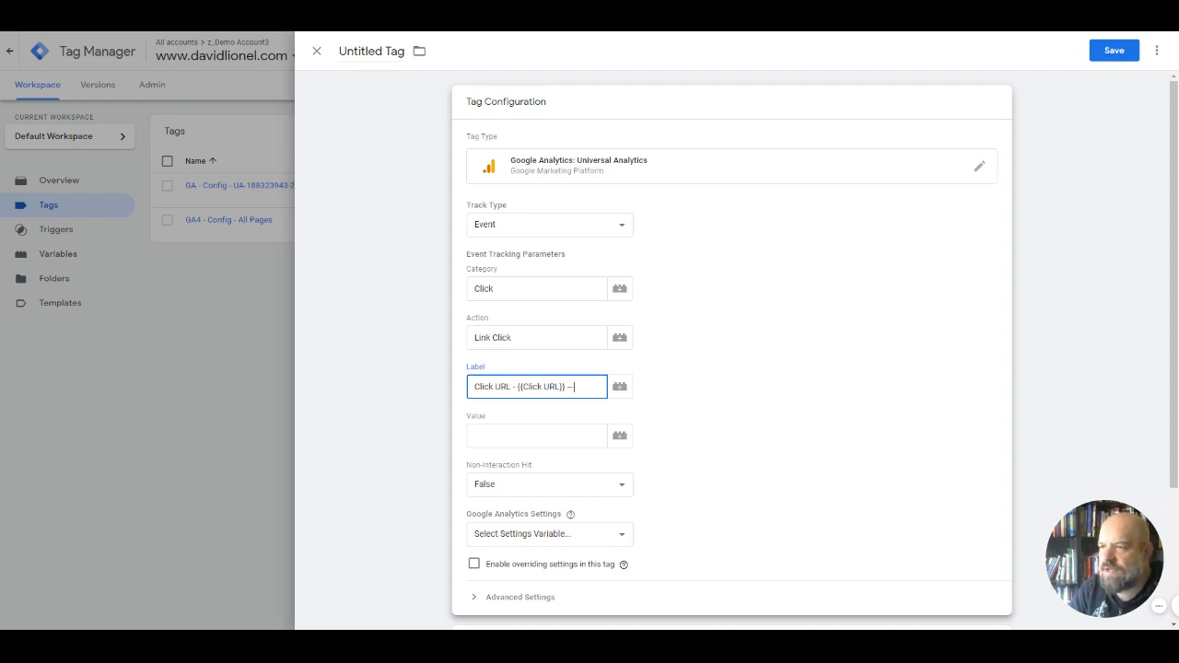
Extend the event label with " -- Click Text" followed by the Click Text variable
type("-- CLICK")
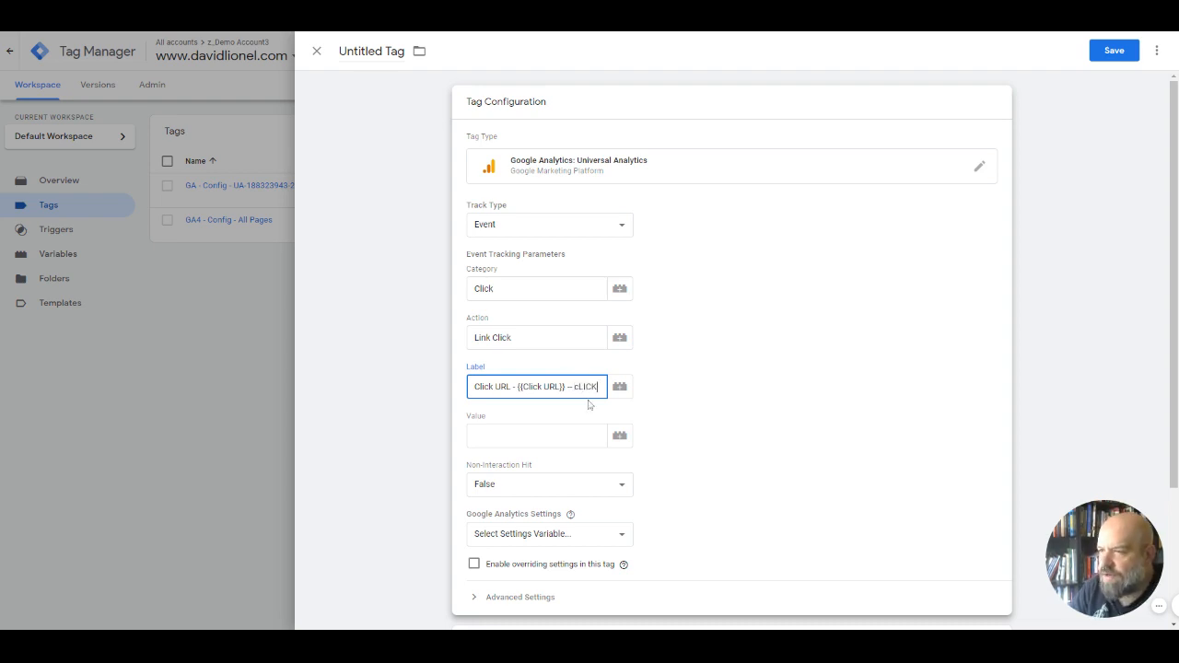
key("BackSpace")
key("BackSpace")
key("BackSpace")
key("BackSpace")
key("BackSpace")
type("Click")
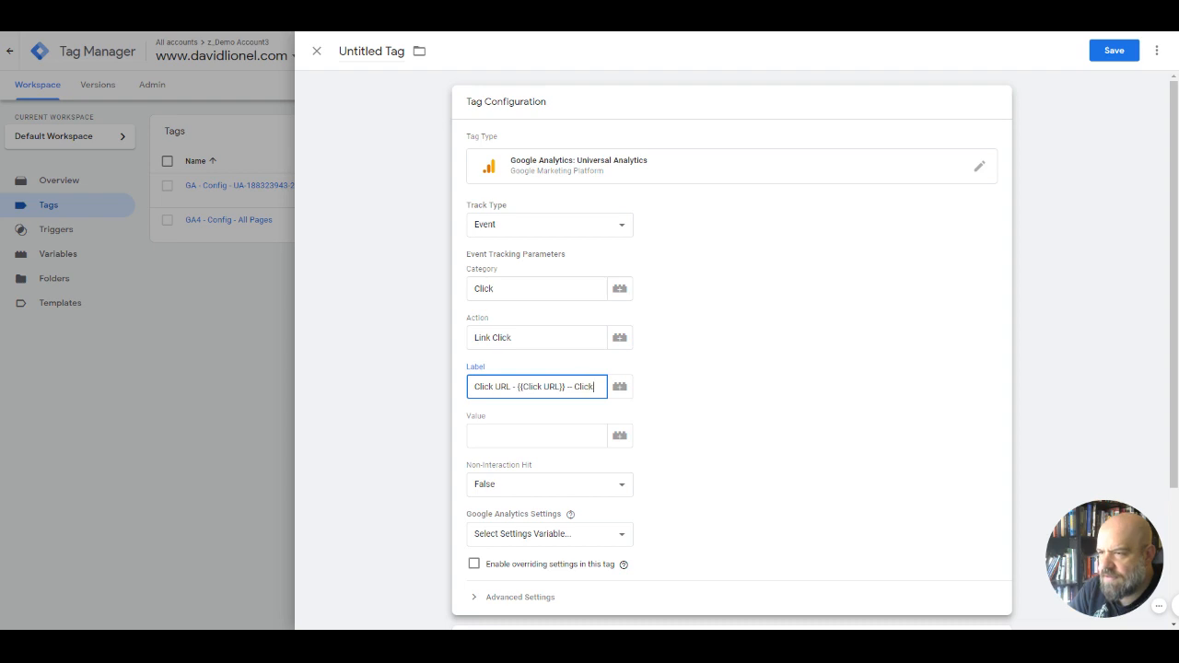
type(" Text")
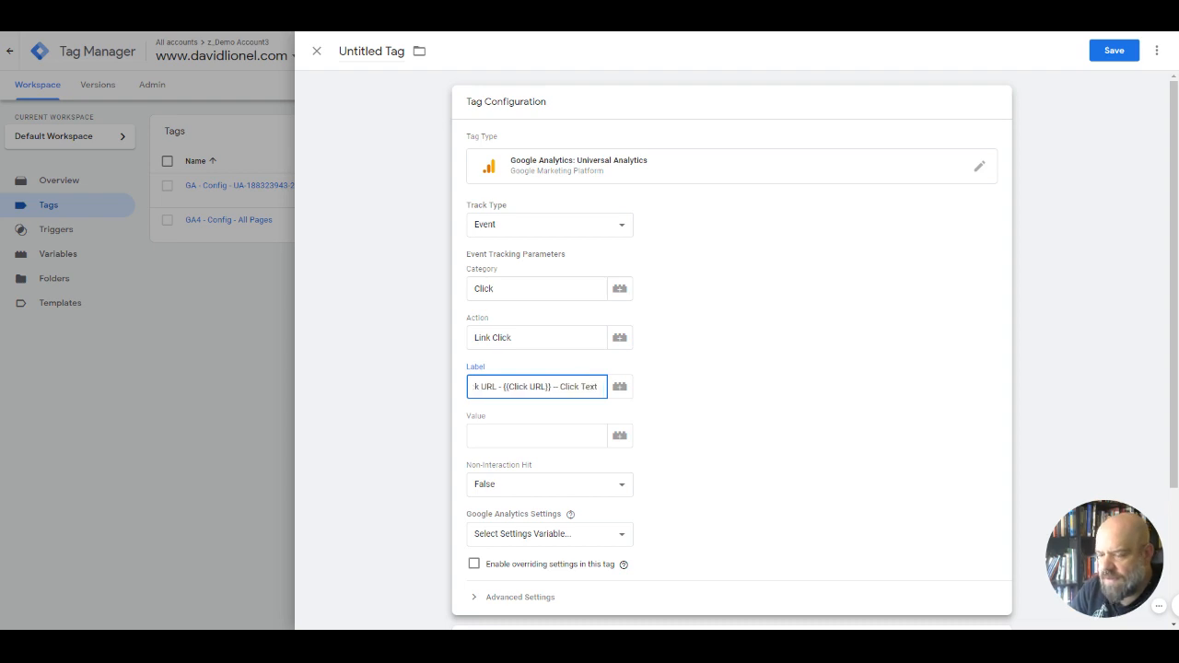
left_click(632, 387)
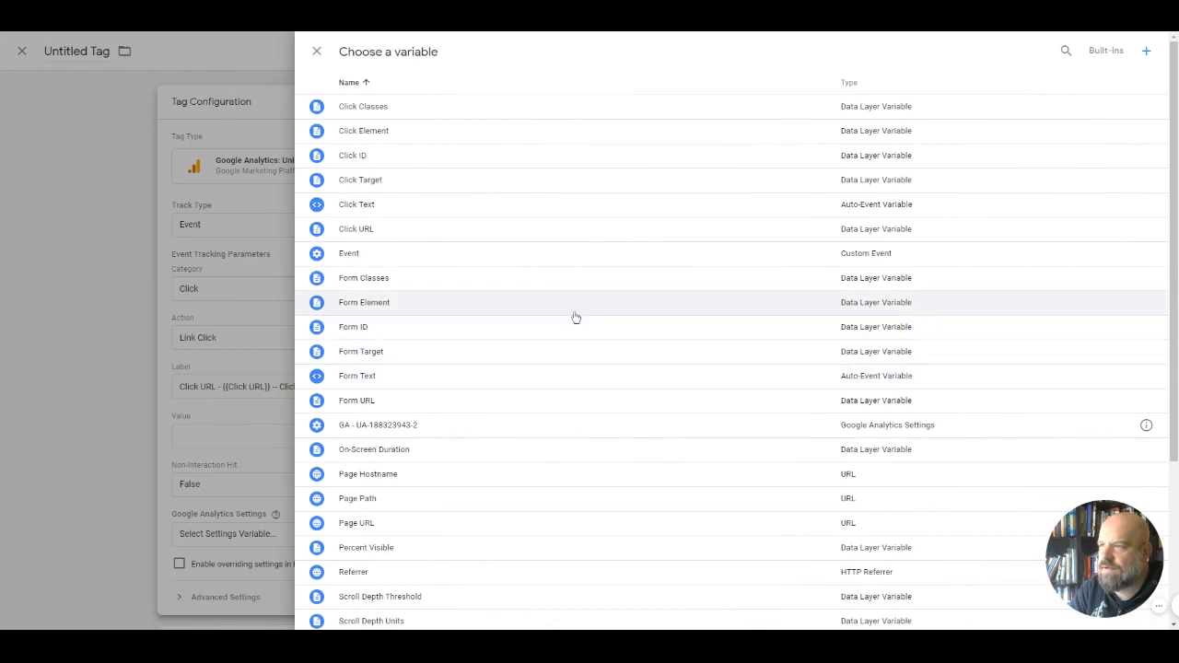
left_click(396, 212)
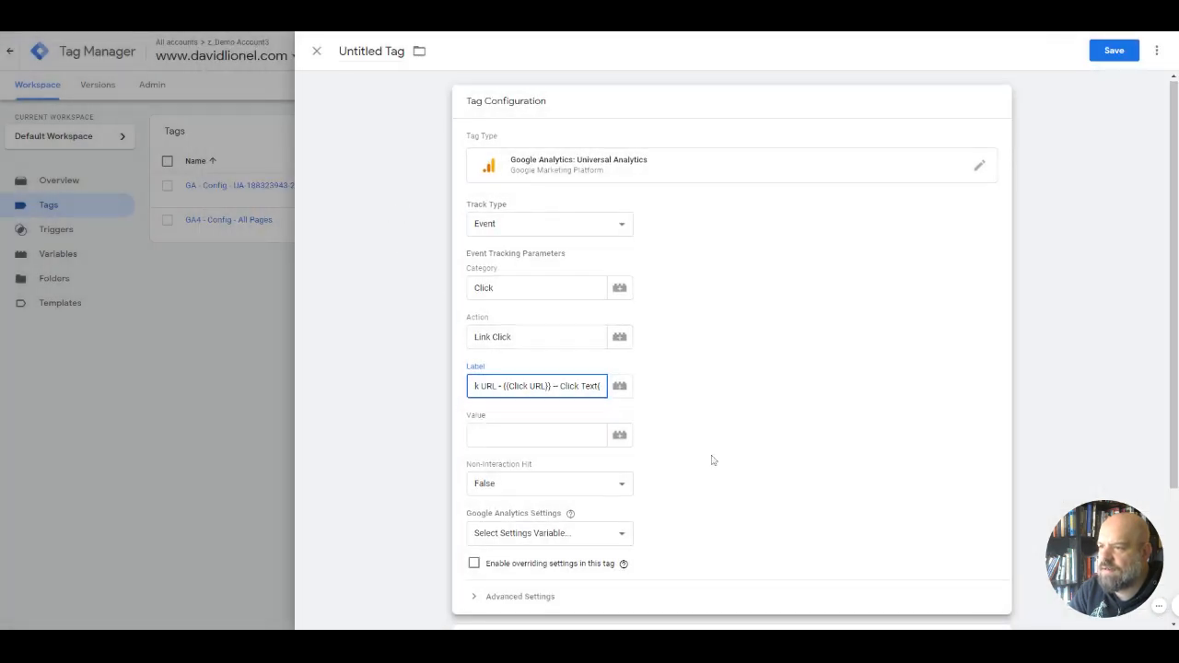
Assign the existing Universal Analytics settings variable to the tag's Google Analytics Settings
scroll(709, 461, "down", 1)
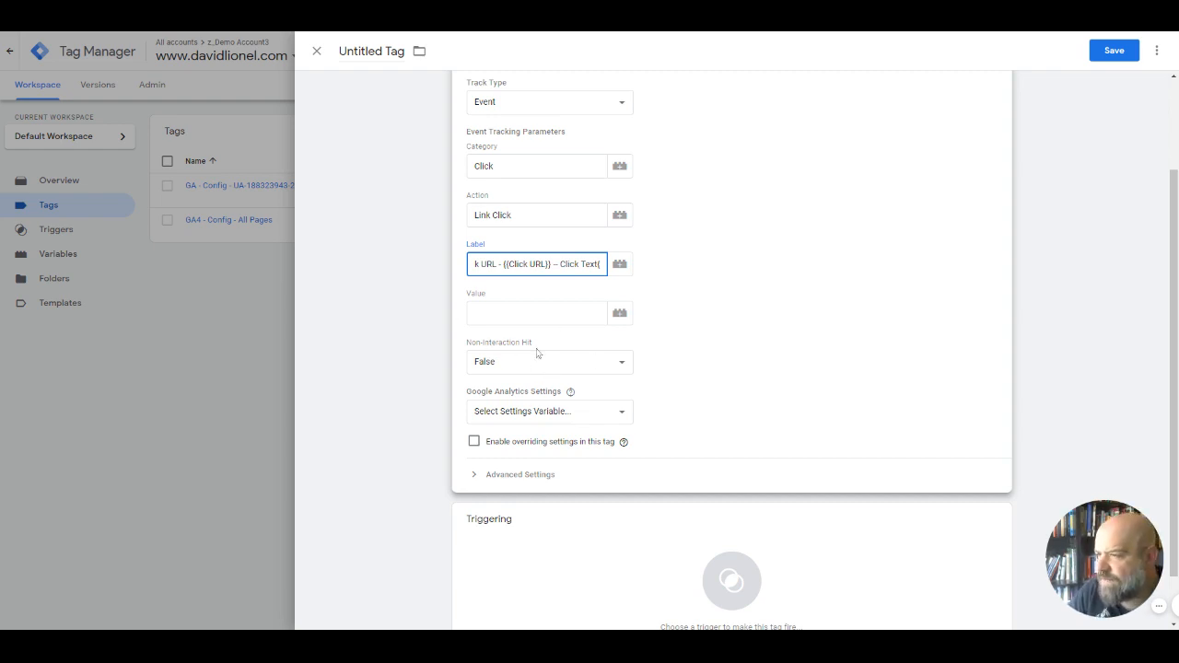
left_click(555, 420)
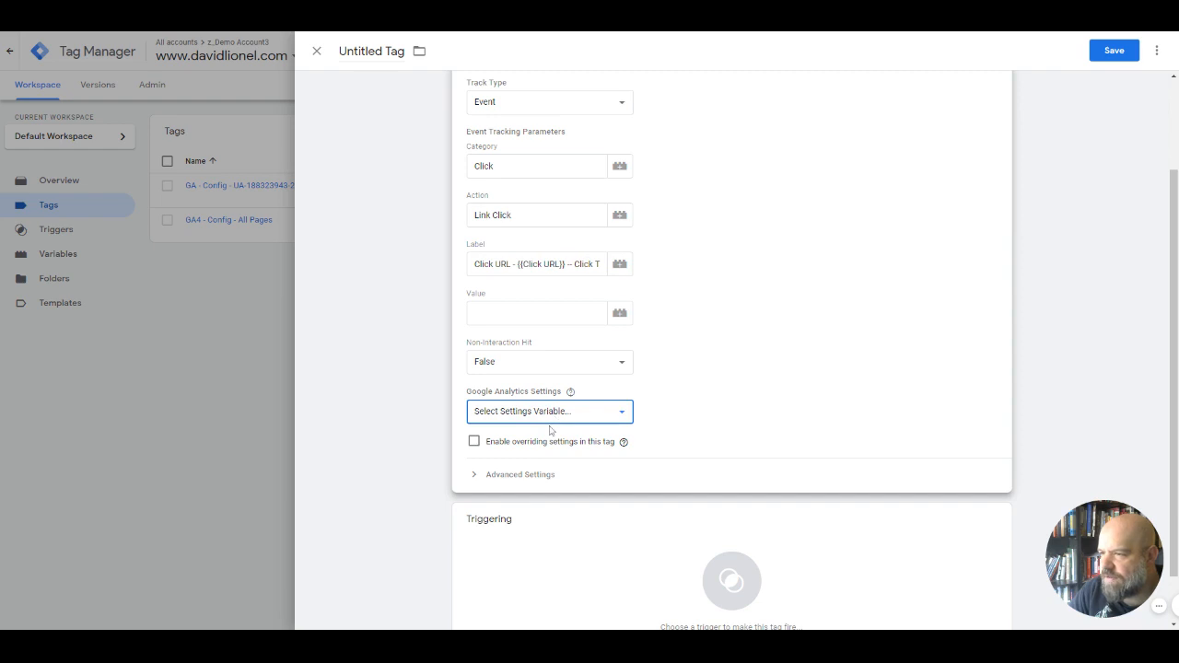
left_click(550, 443)
Create a new firing trigger for the tag with the Click - Just Links type
scroll(509, 427, "down", 1)
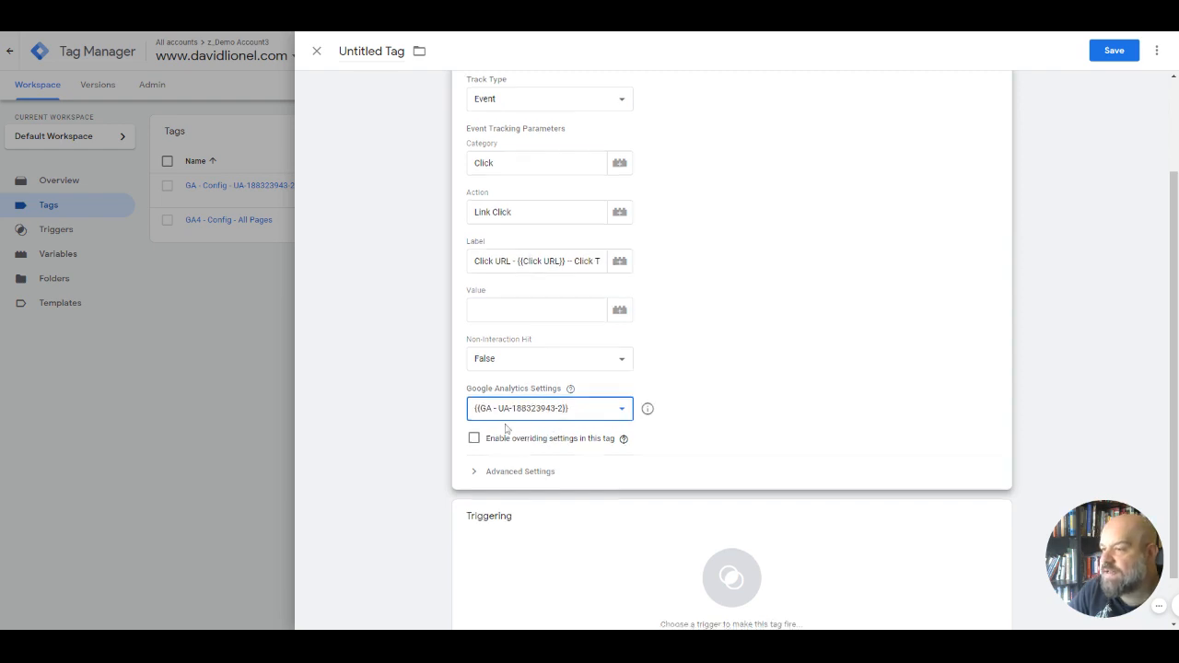
left_click(642, 519)
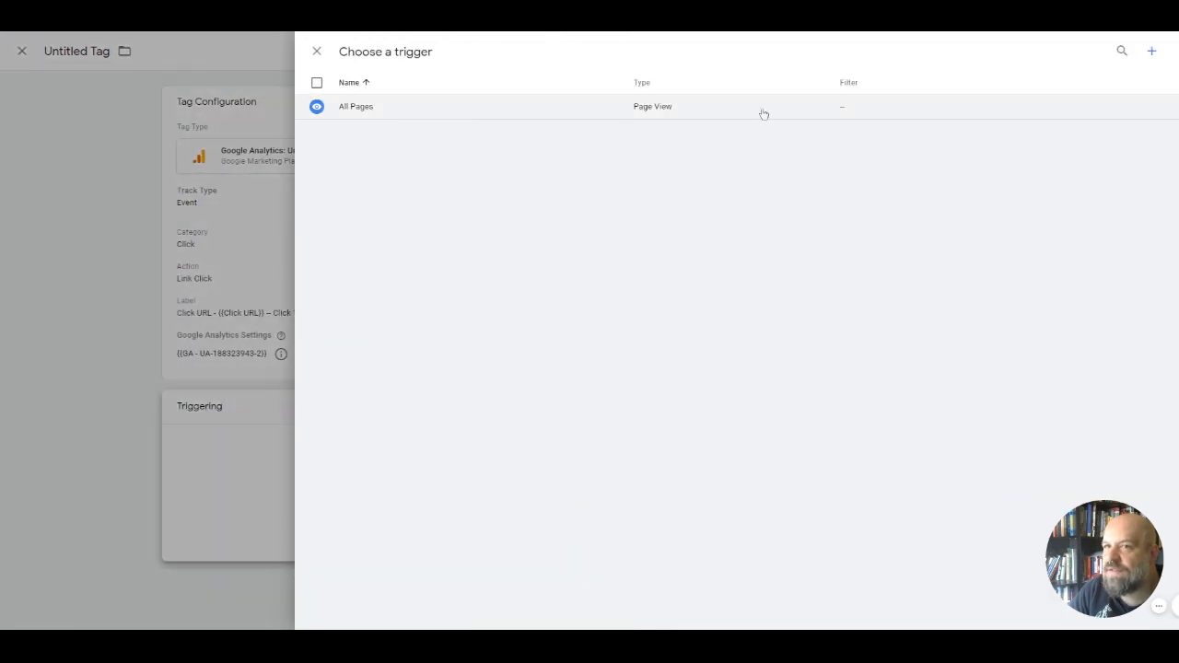
left_click(1151, 50)
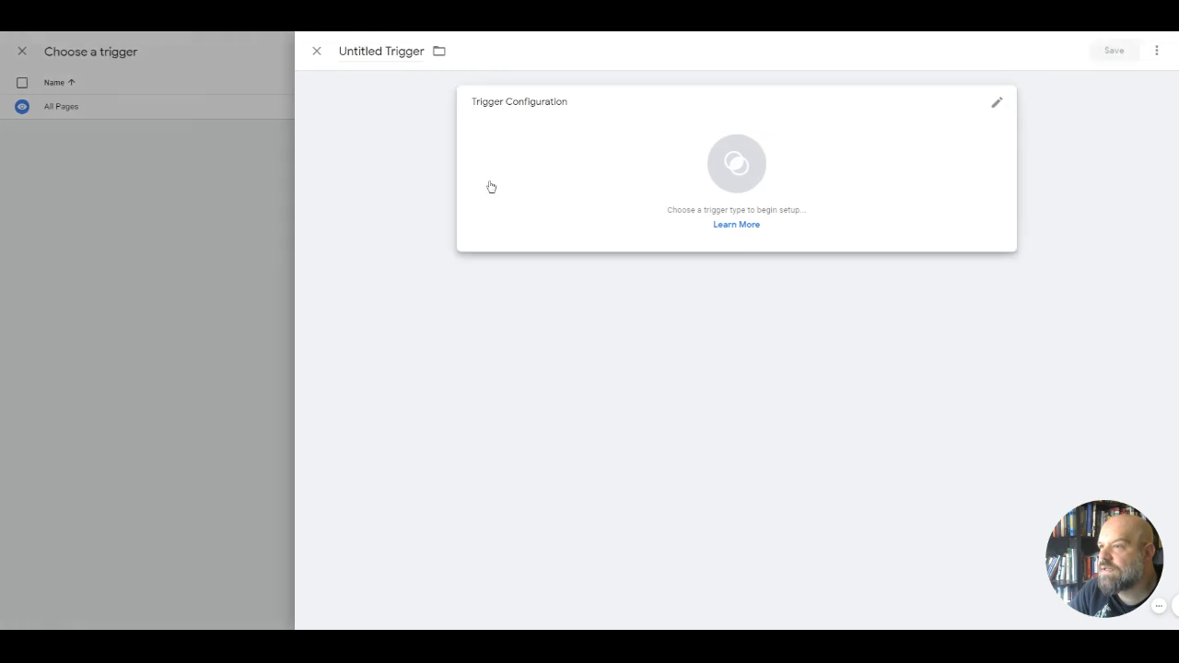
left_click(894, 146)
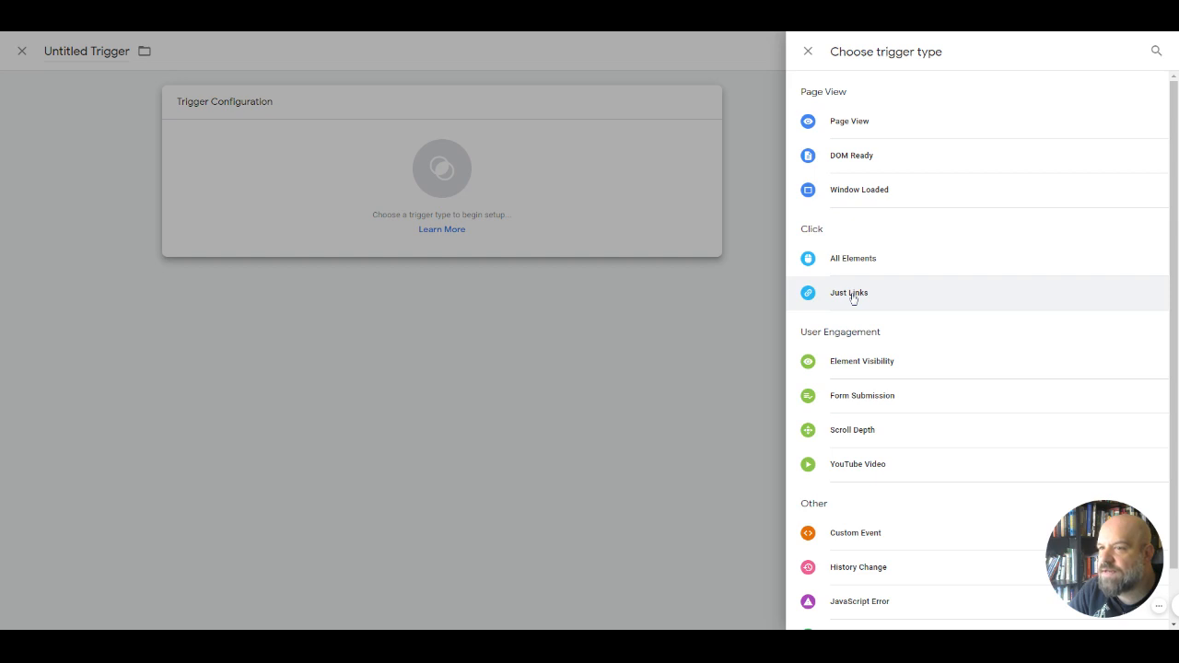
scroll(901, 116, "down", 1)
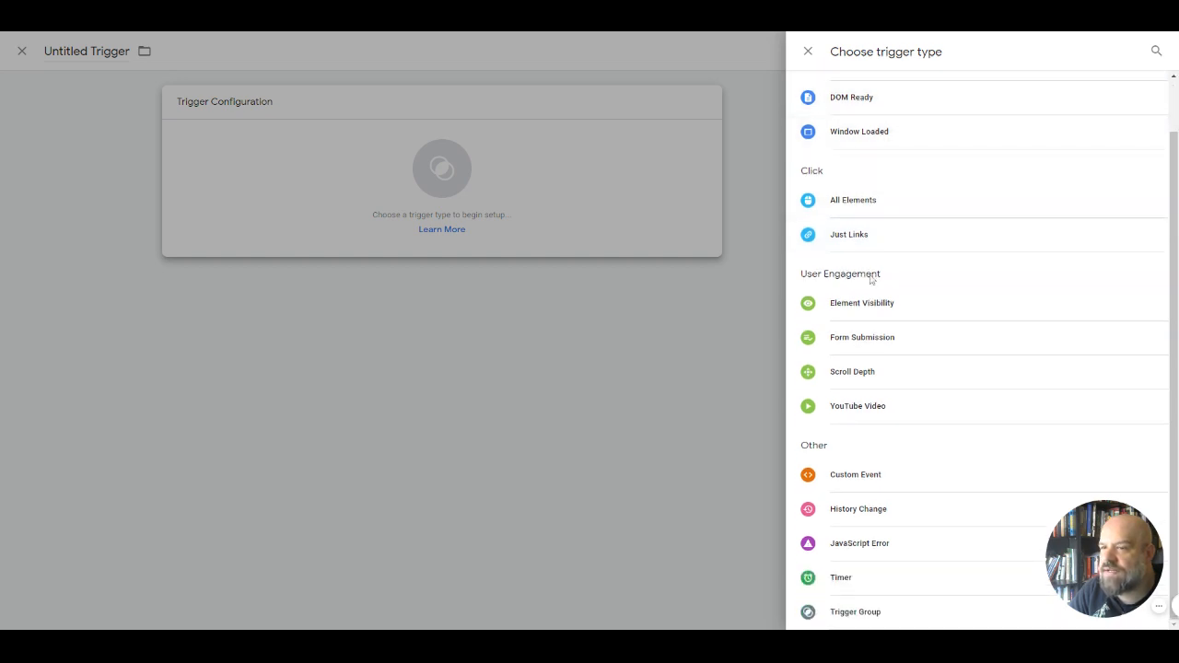
scroll(875, 304, "up", 1)
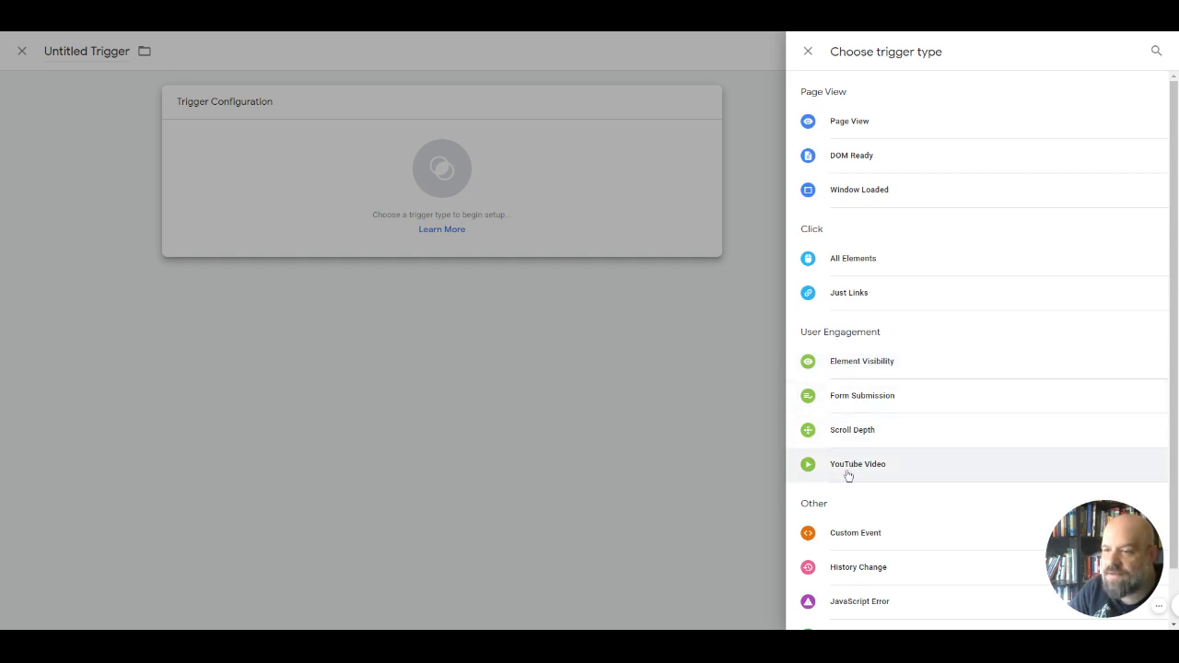
left_click(851, 295)
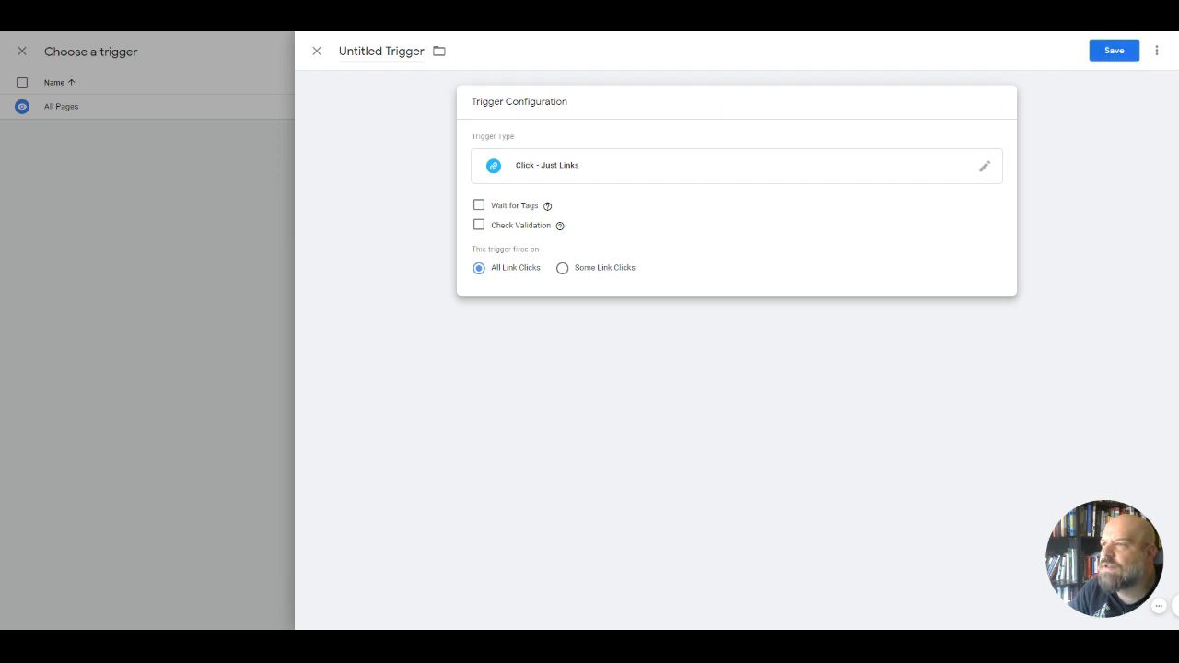
Name the trigger "Click - All Link Clicks" and save it
left_click(383, 51)
key("ctrl+a")
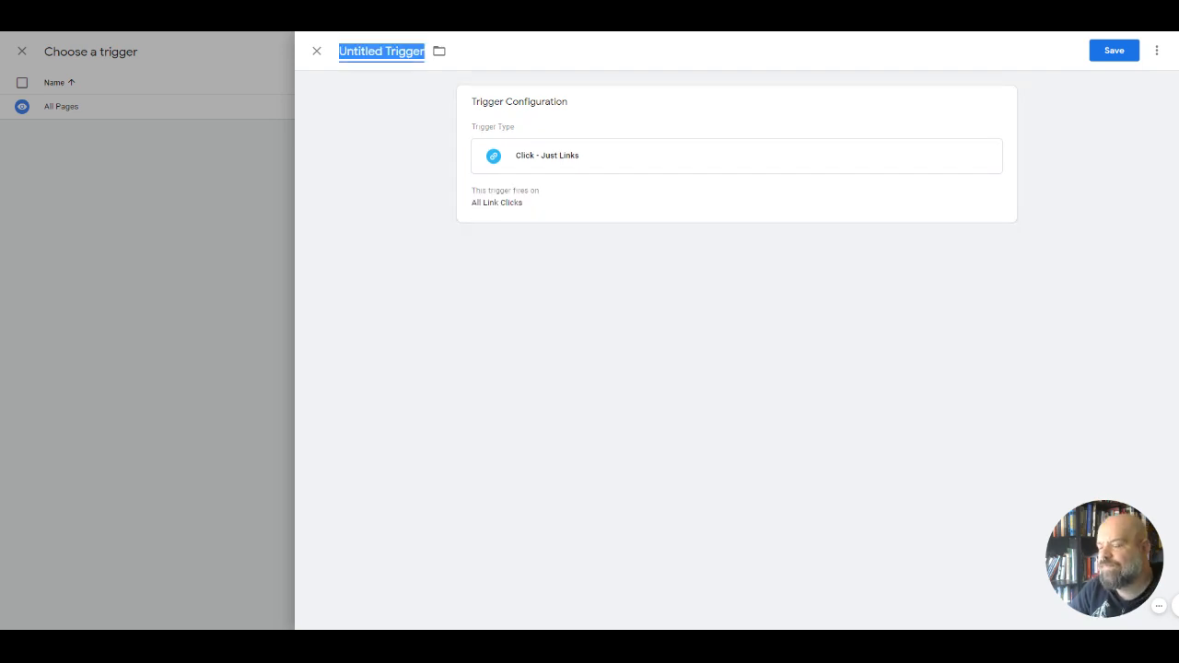
type("Click - A")
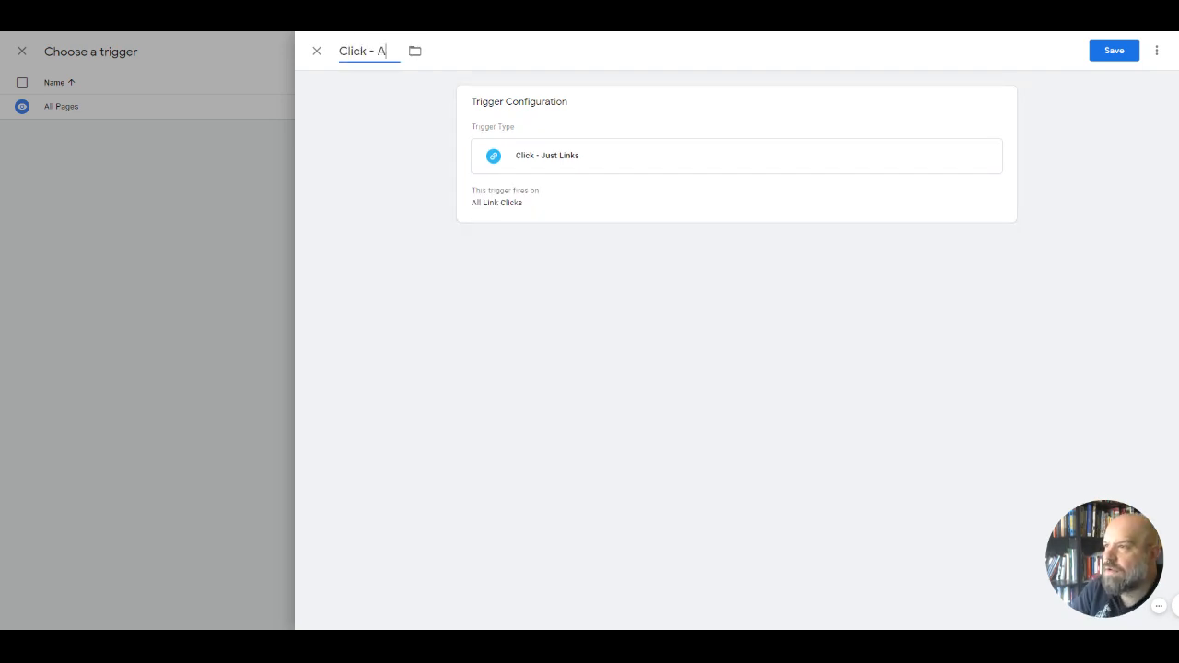
type("ll Link Clicks")
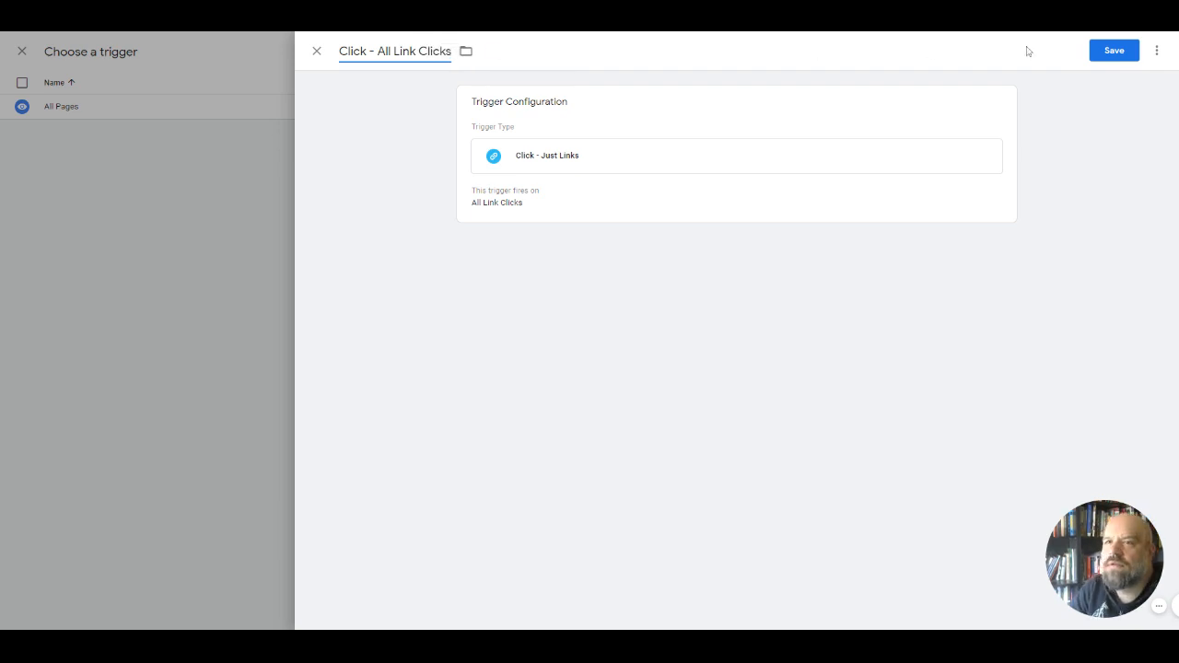
left_click(1098, 55)
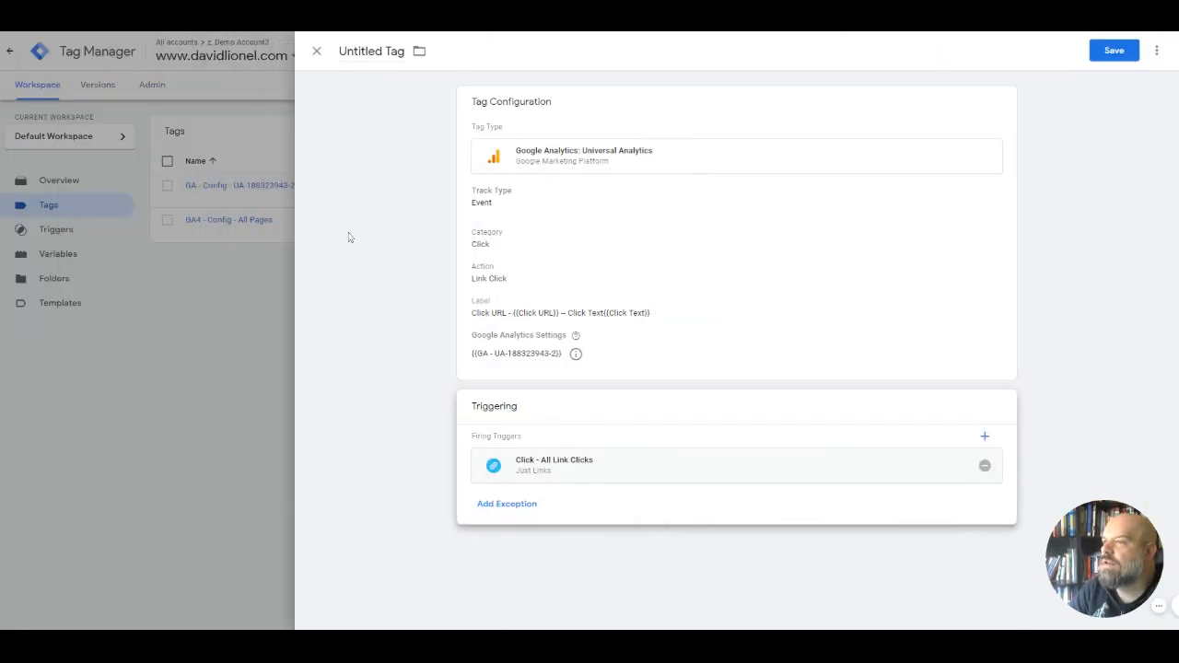
Name the tag "GA - Event - All Link Clicks" and save it
left_click(1108, 57)
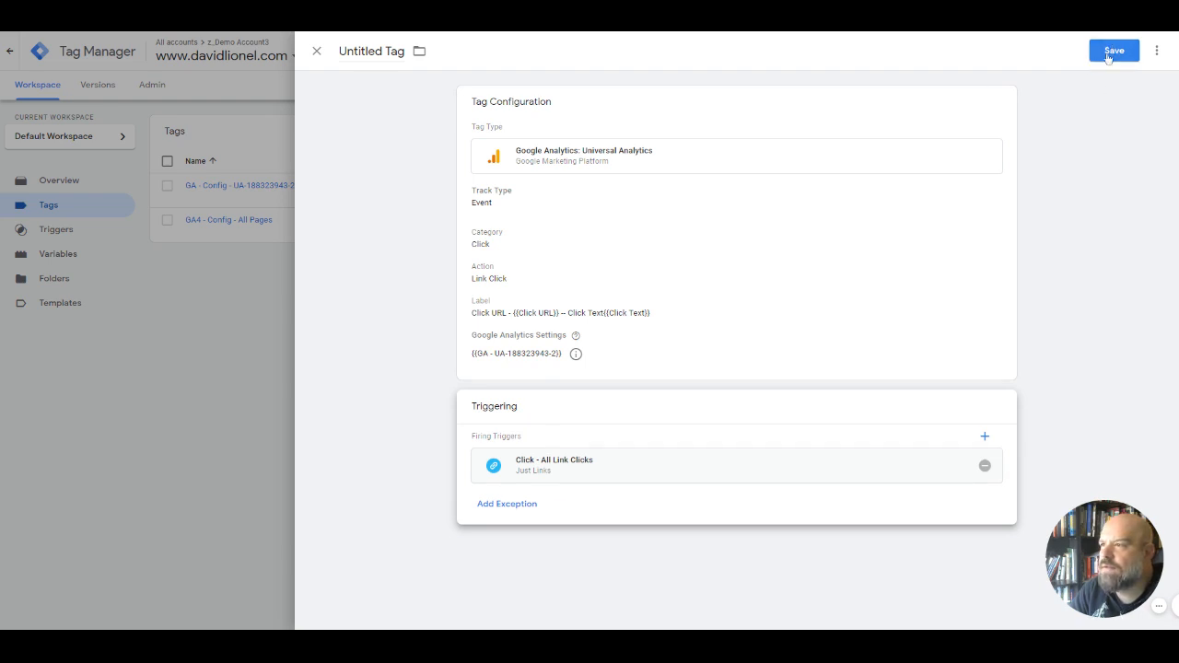
left_click(375, 50)
type("GA -")
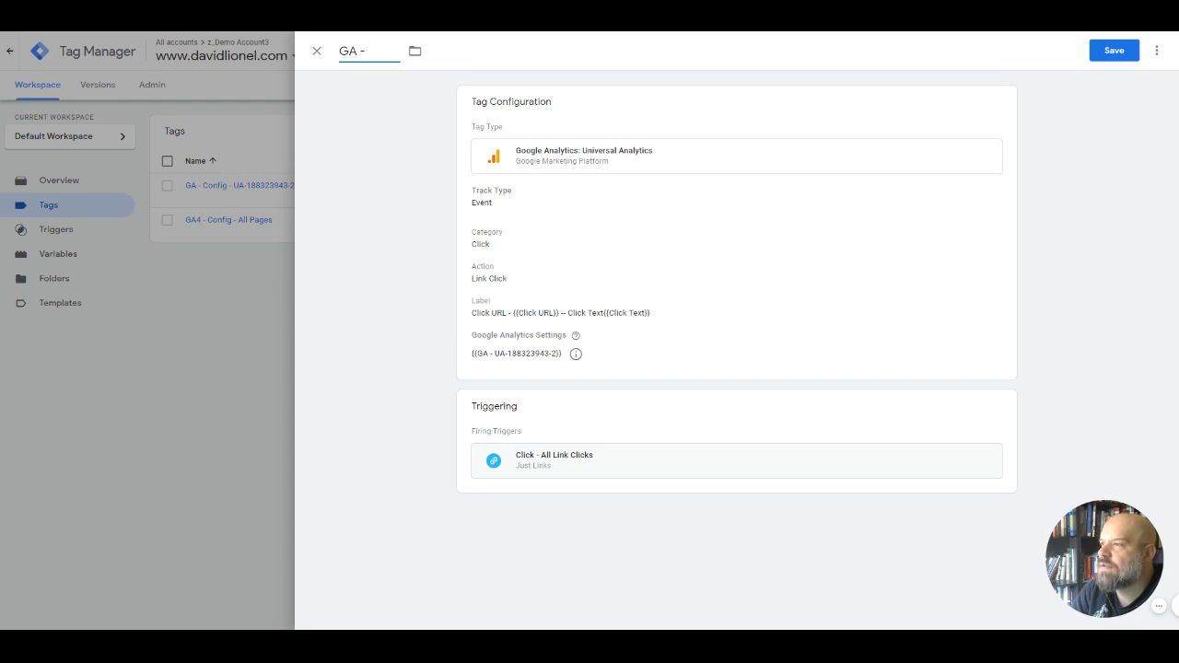
type(" Co")
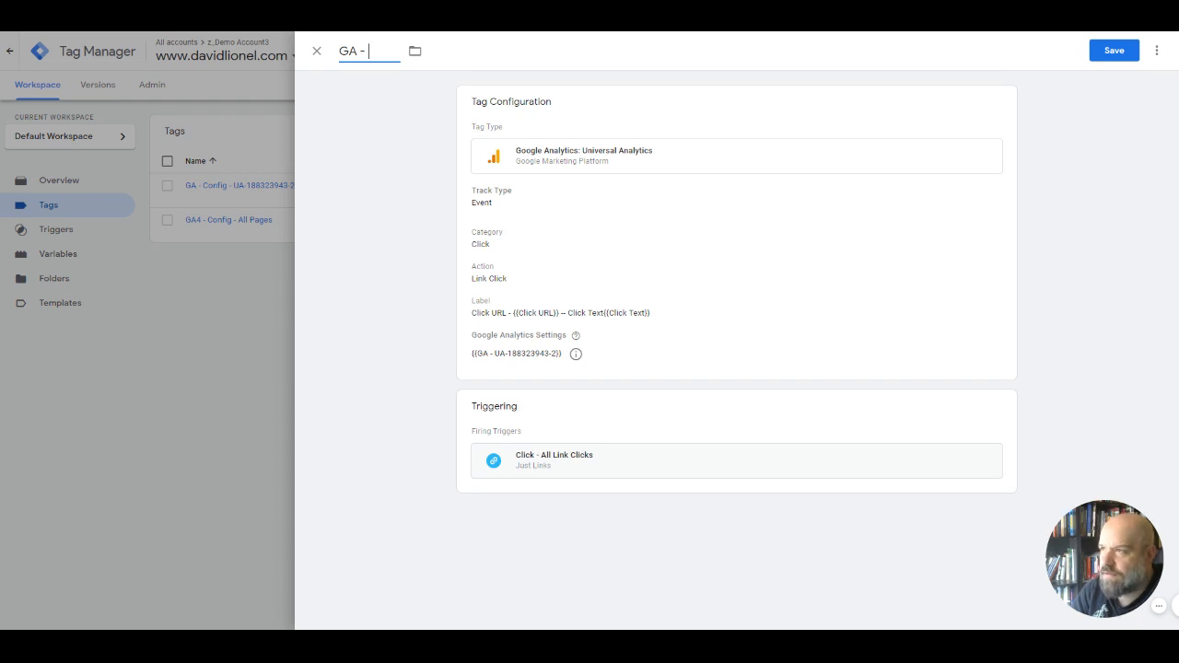
type("Event")
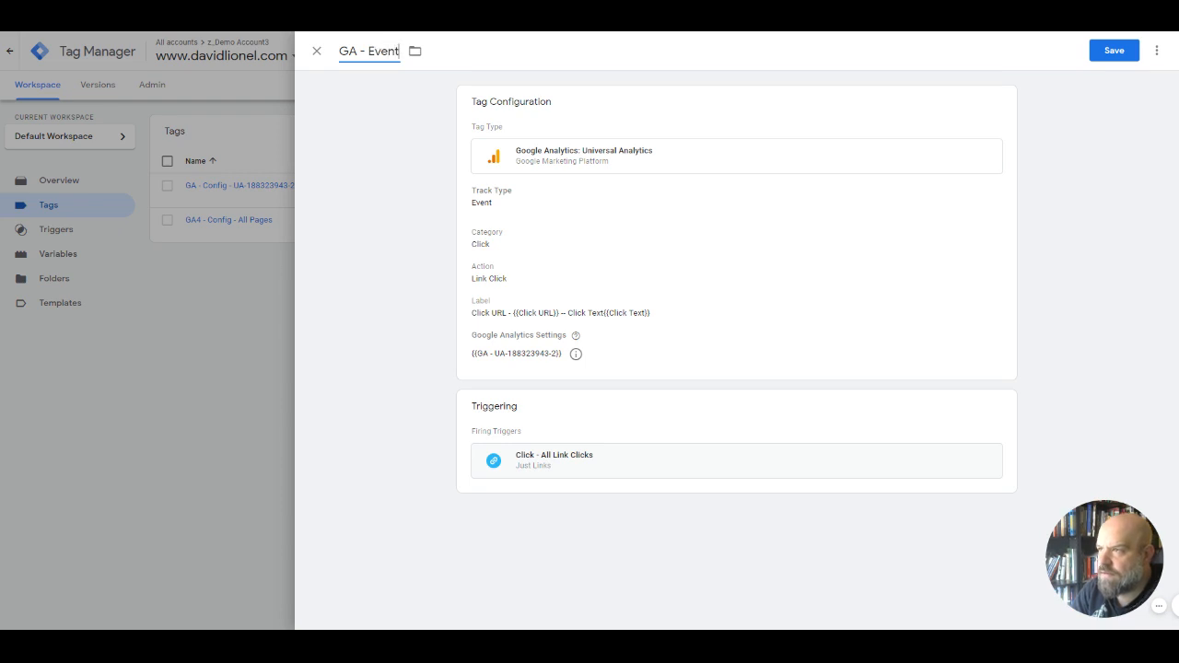
type(" - All Lin")
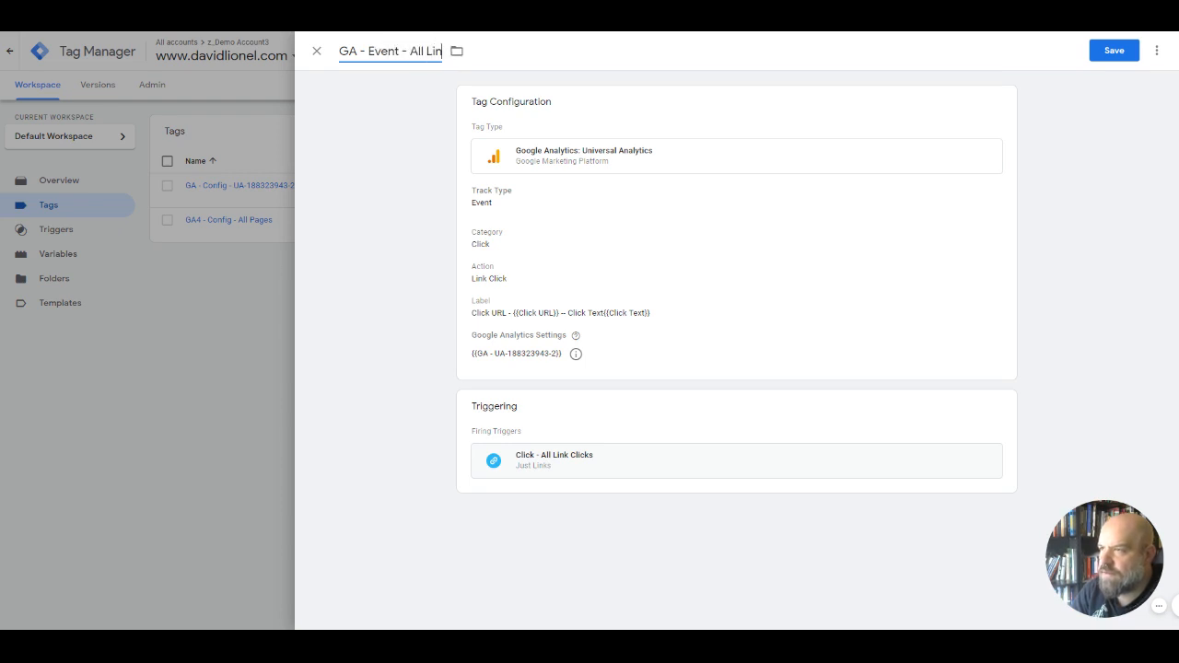
type("k Clic")
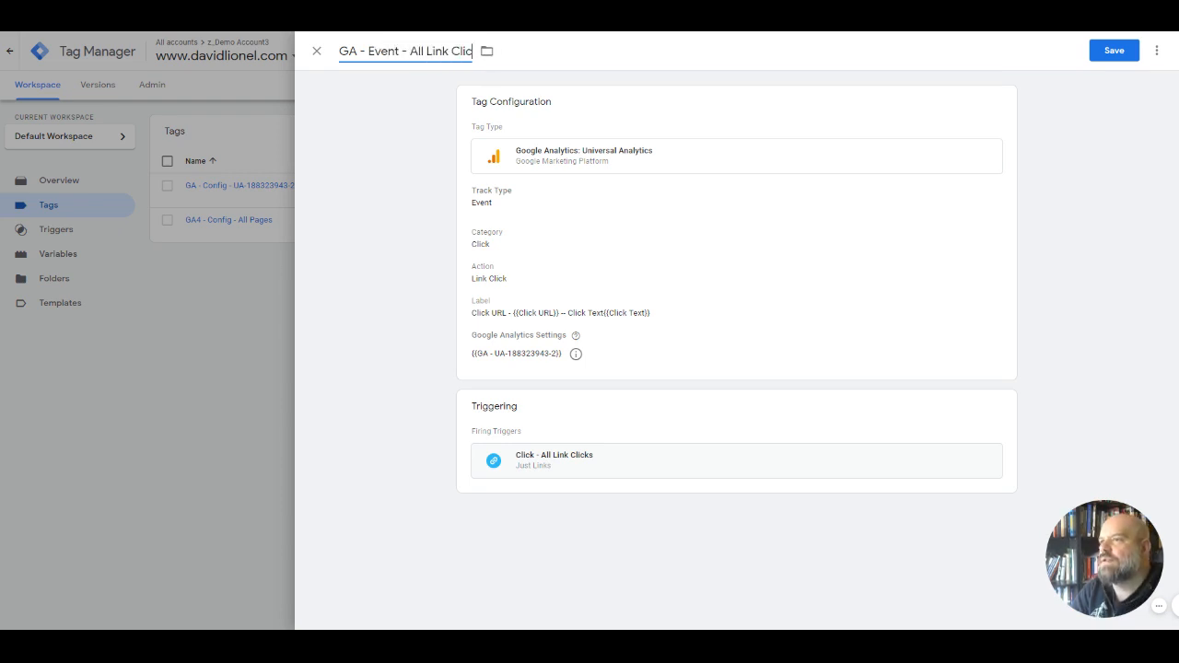
type("ks")
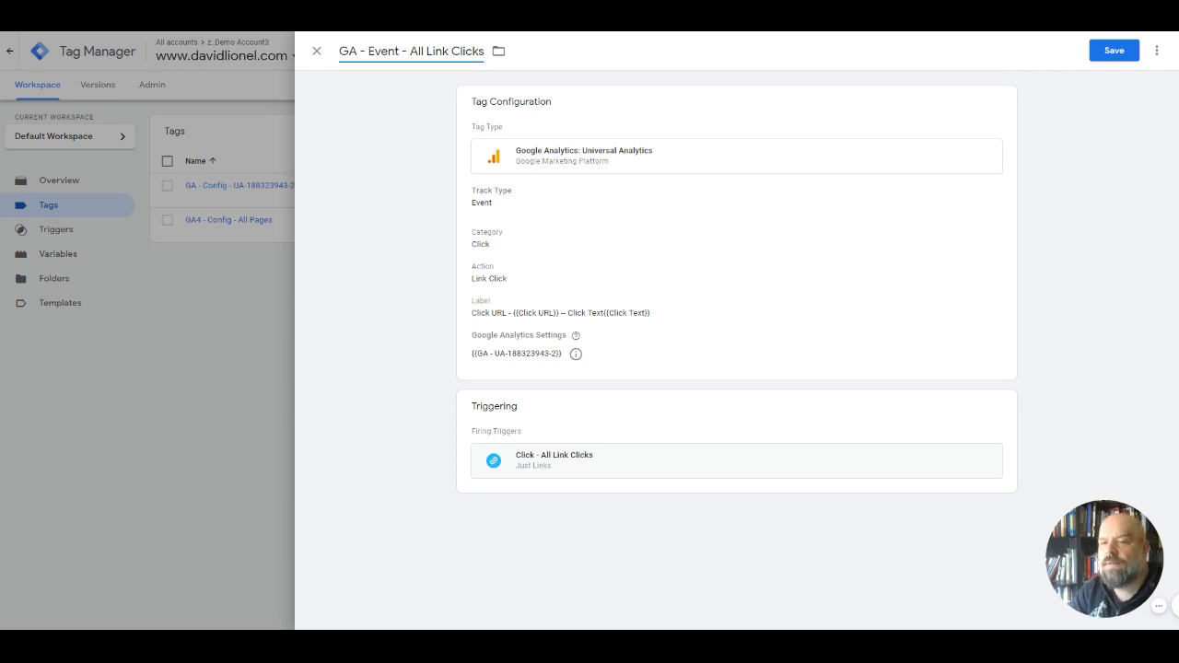
left_click(1115, 51)
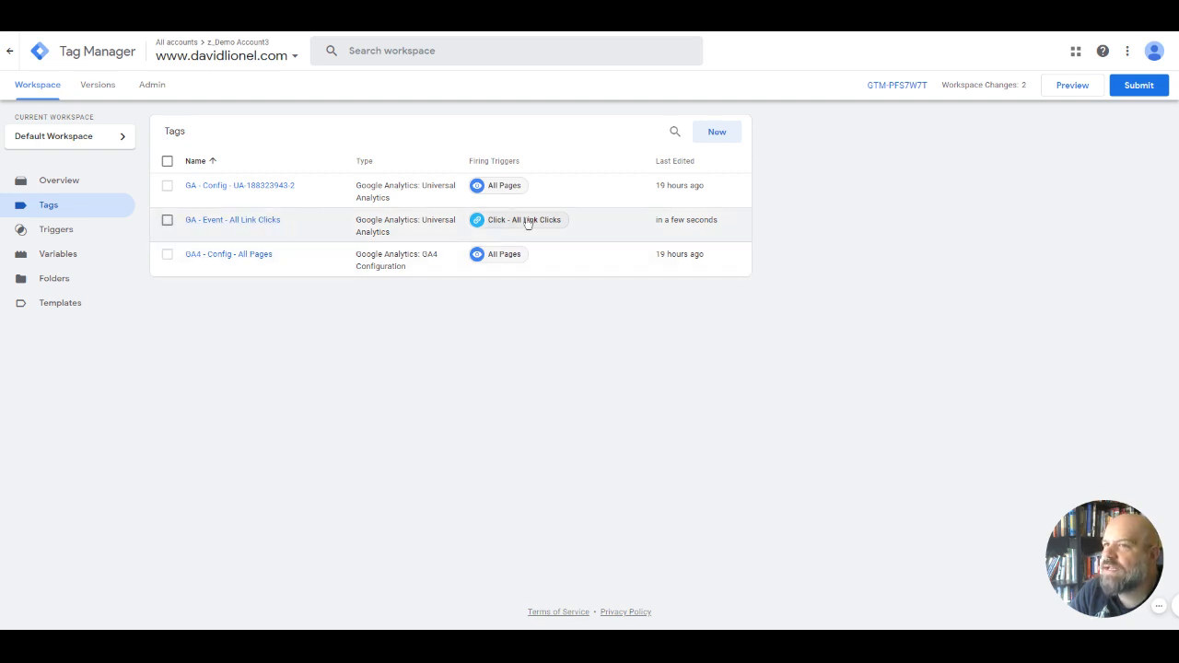
Start preview mode for the container on the prefilled website address and follow a link on the site's home page
left_click(1091, 88)
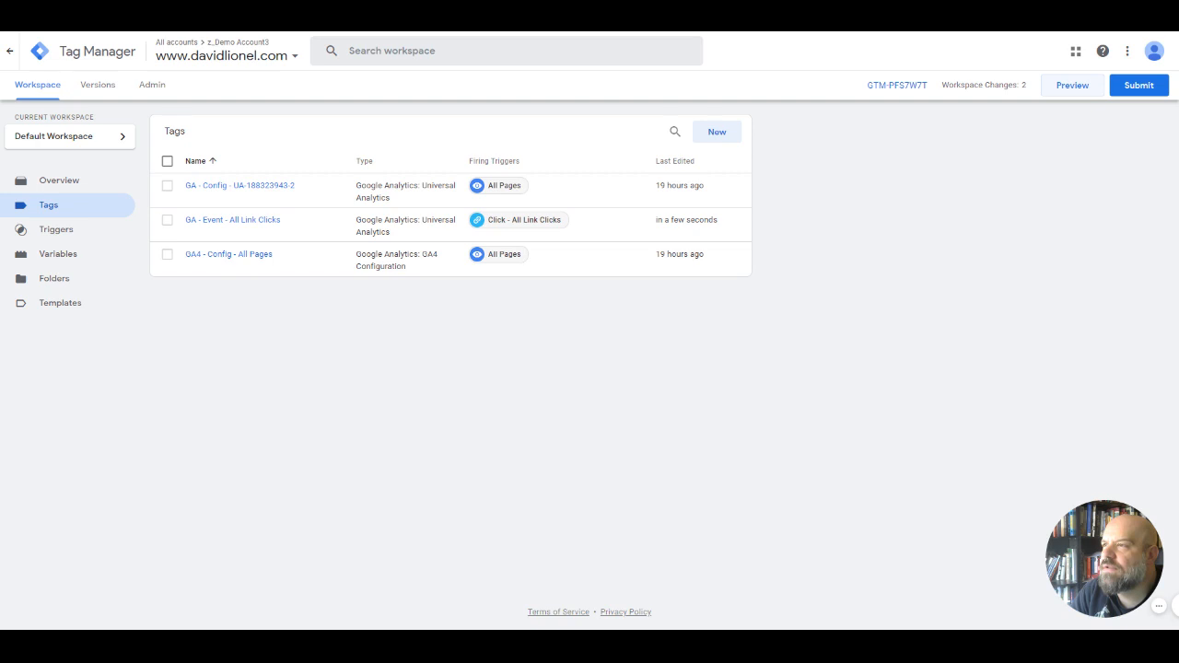
left_click(1073, 87)
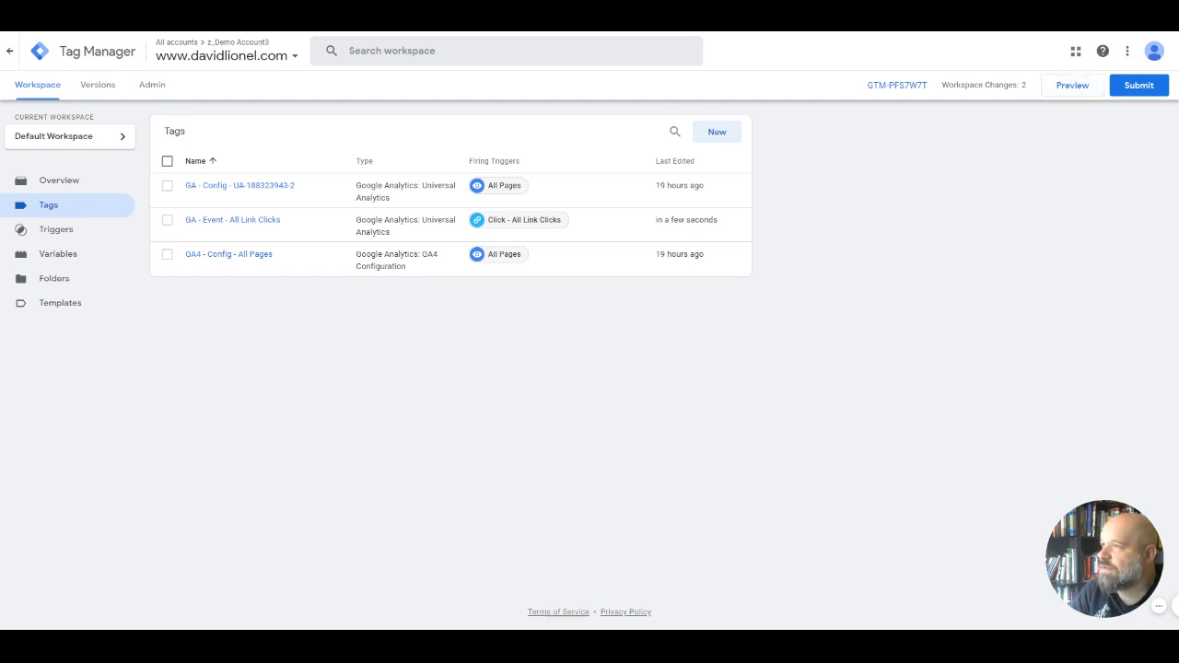
left_click(1072, 85)
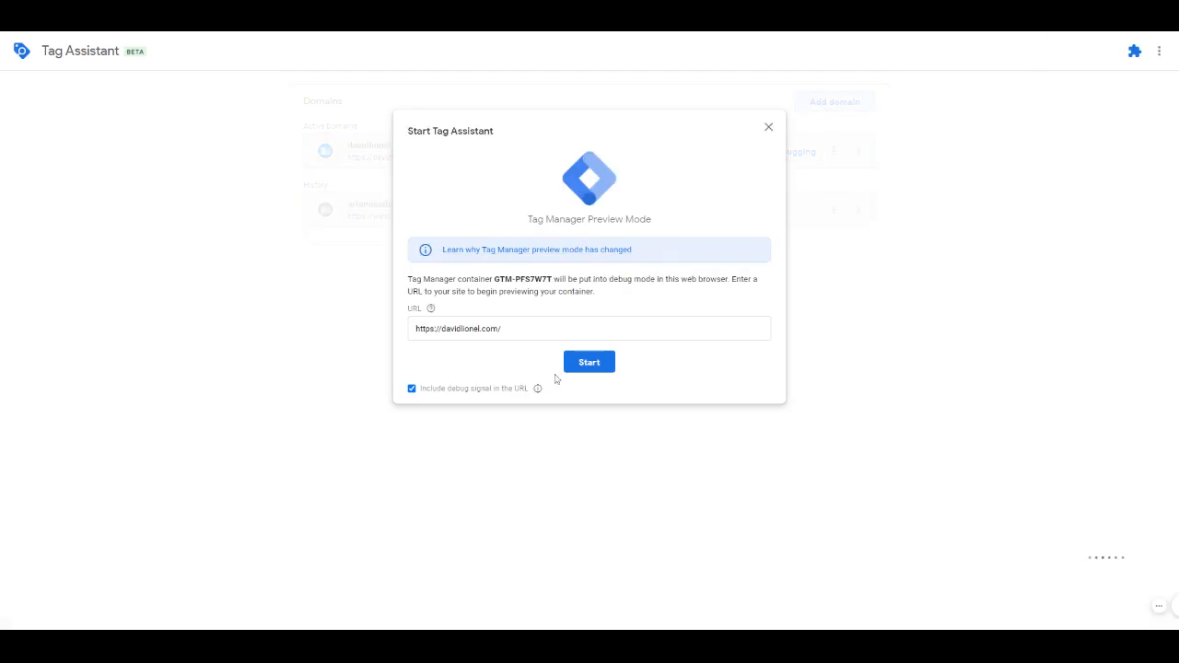
left_click(600, 368)
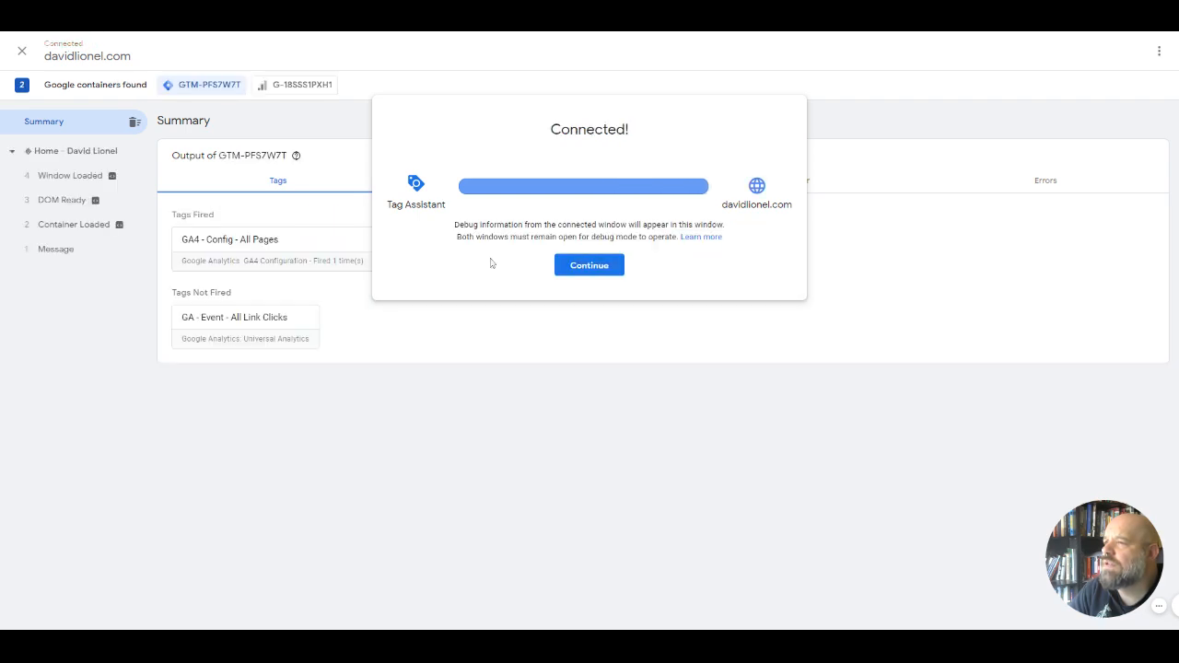
left_click(501, 328)
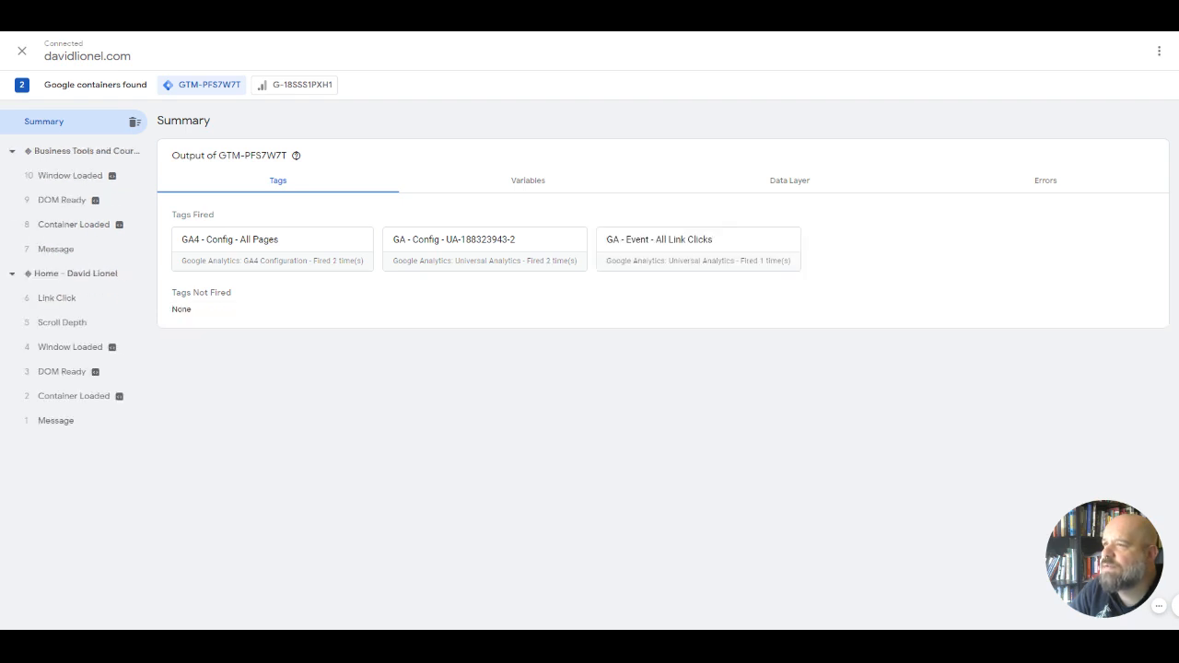
Examine the firing status, full properties and triggers of the GA - Event - All Link Clicks tag for the Link Click event
left_click(736, 270)
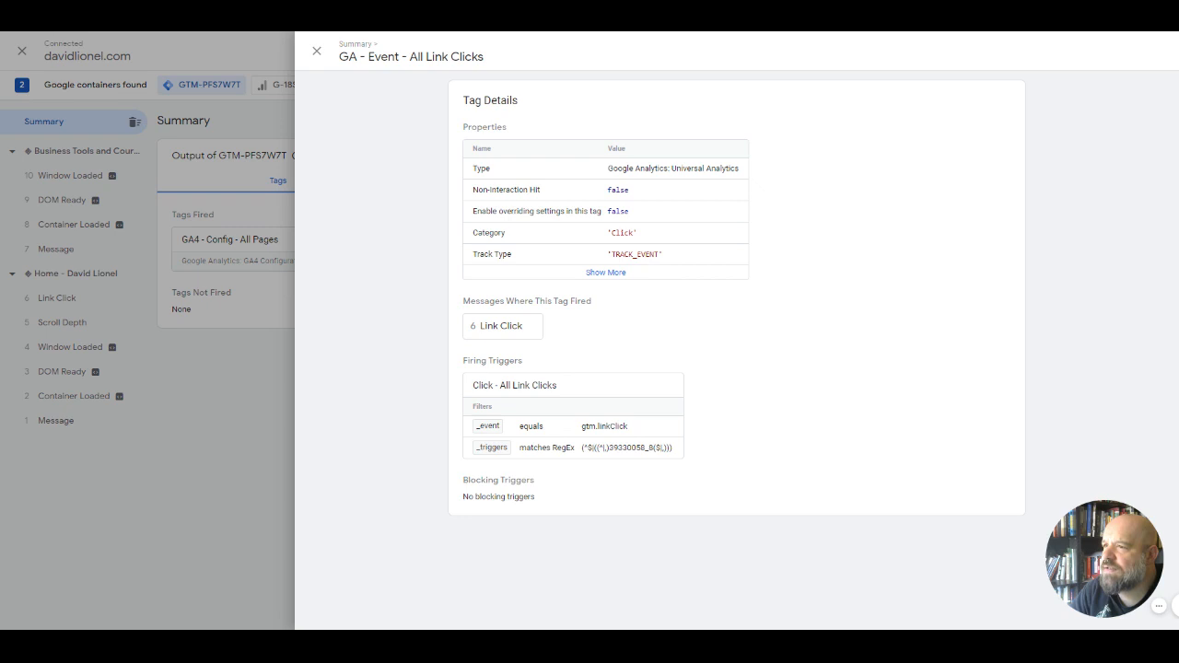
left_click(518, 330)
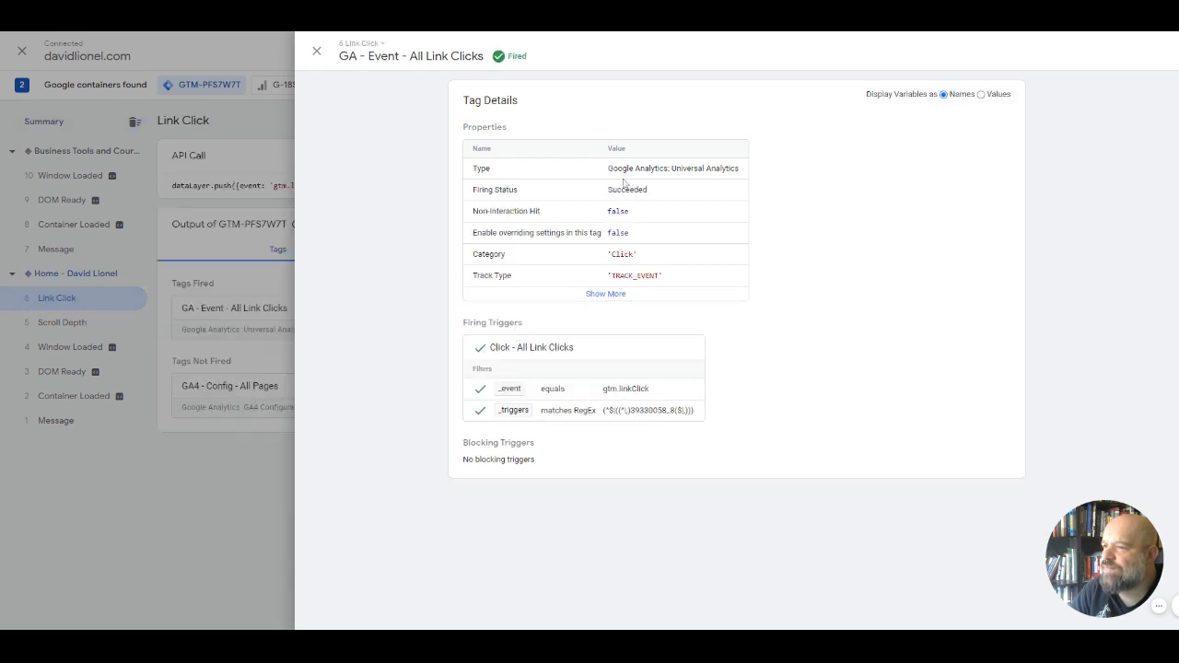
left_click(612, 294)
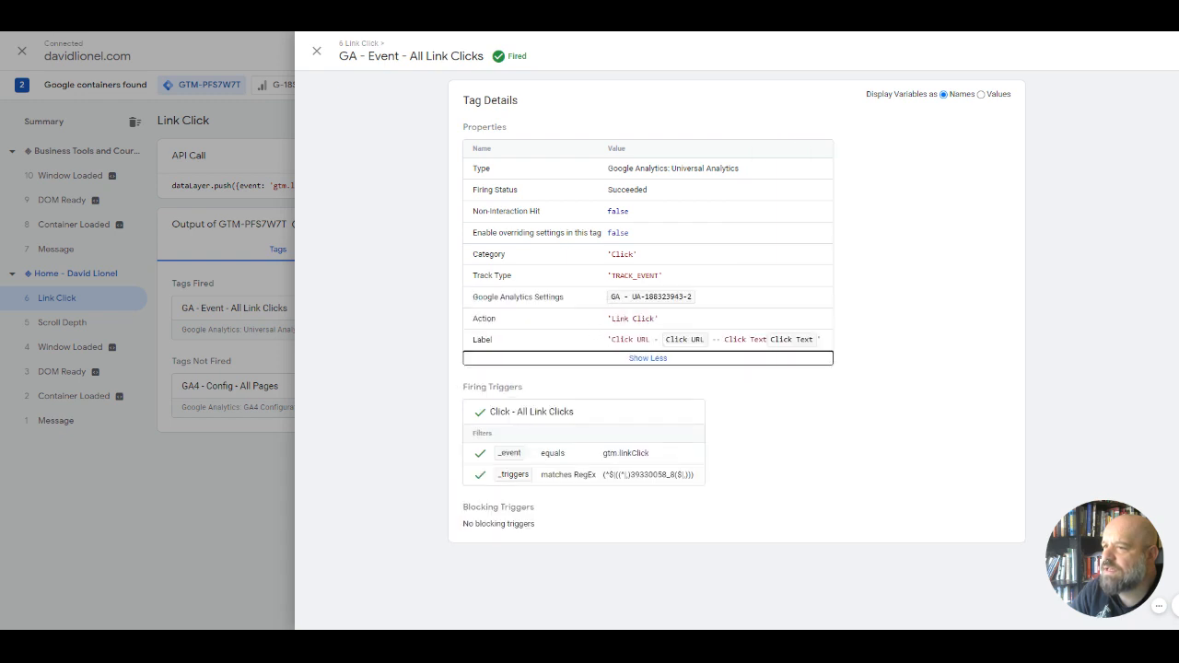
left_click(667, 362)
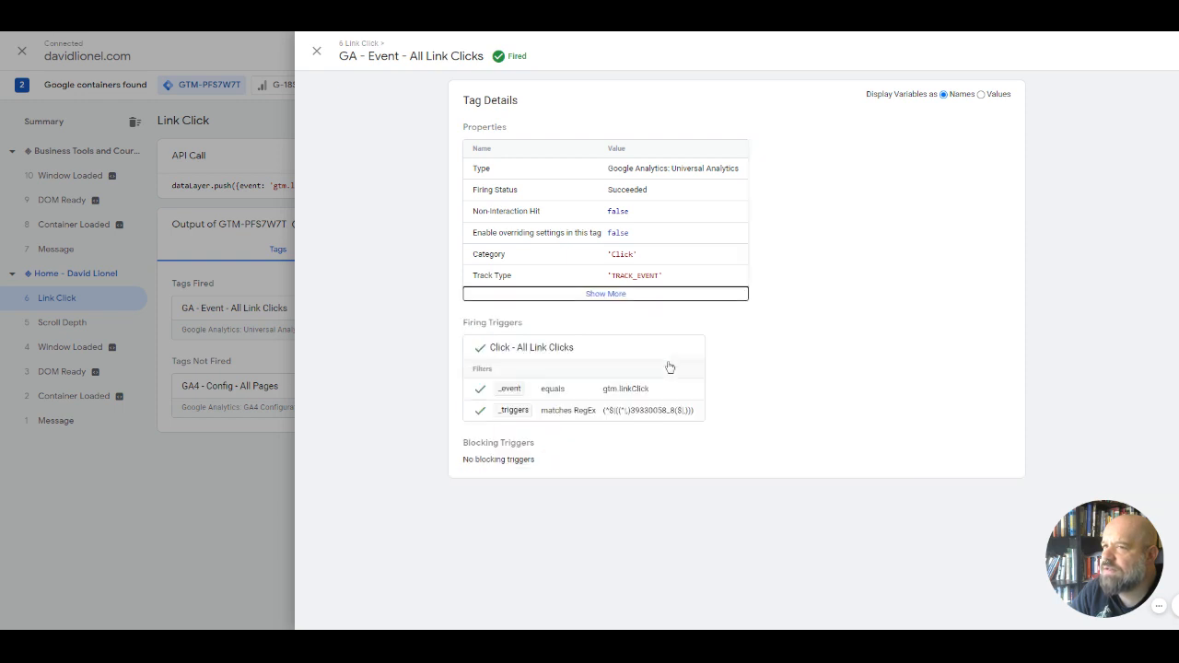
Examine the full properties of the GA - Event - All Link Clicks tag with its variables displayed as values, and close the details
left_click(651, 294)
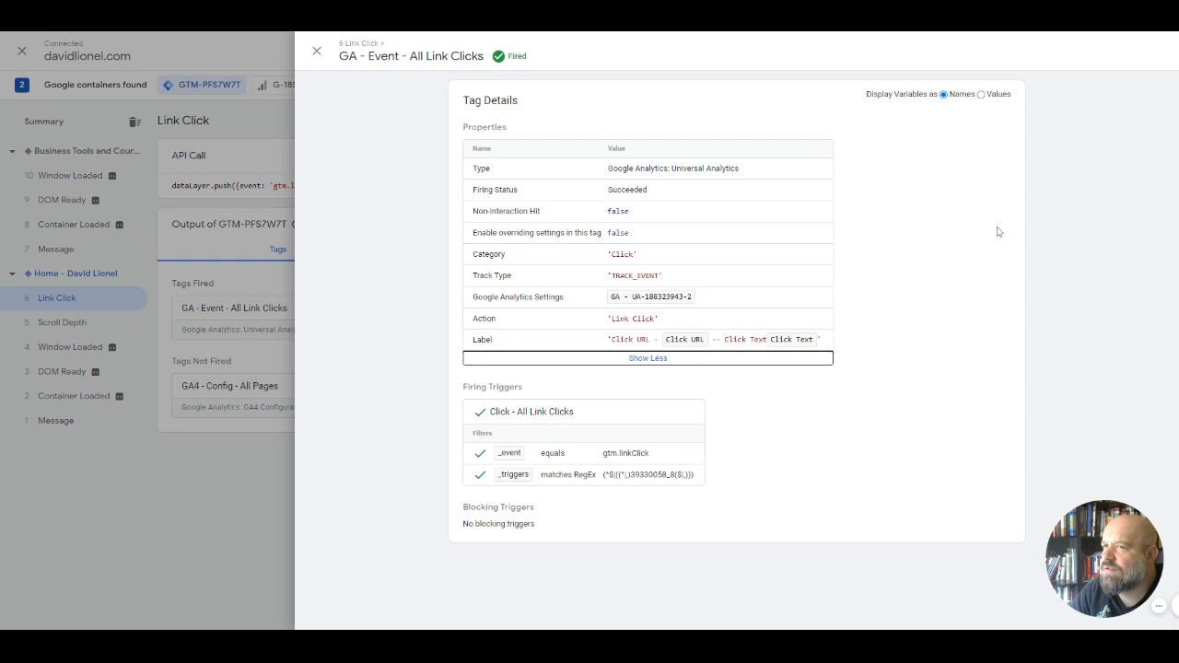
left_click(983, 95)
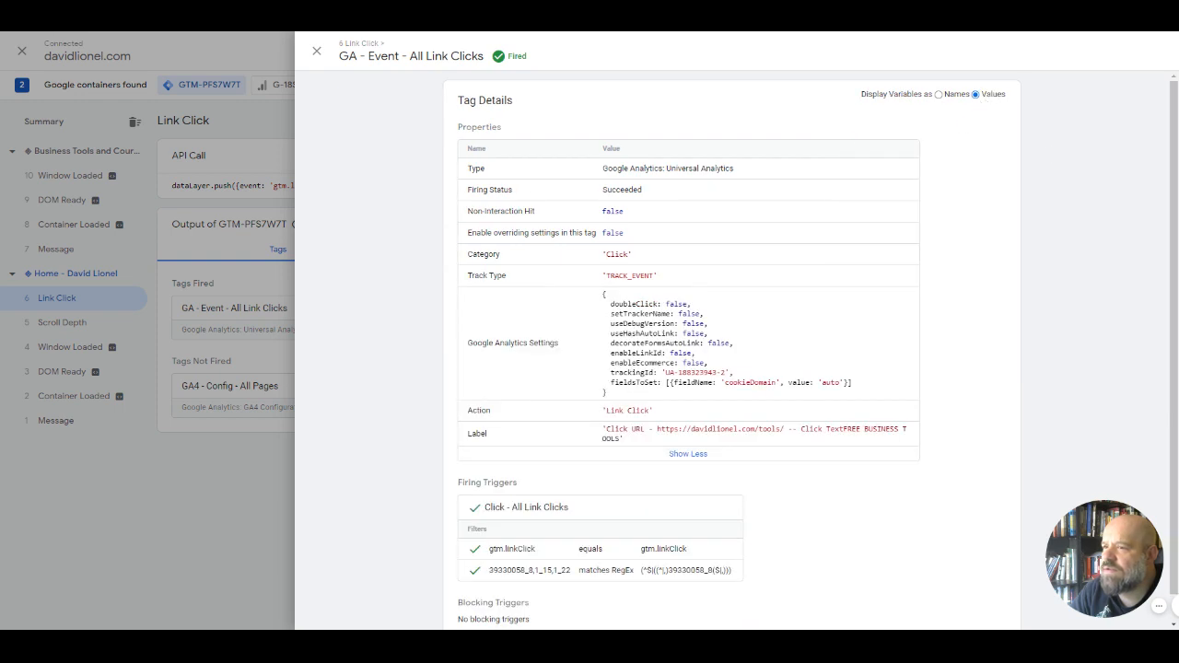
scroll(983, 98, "down", 1)
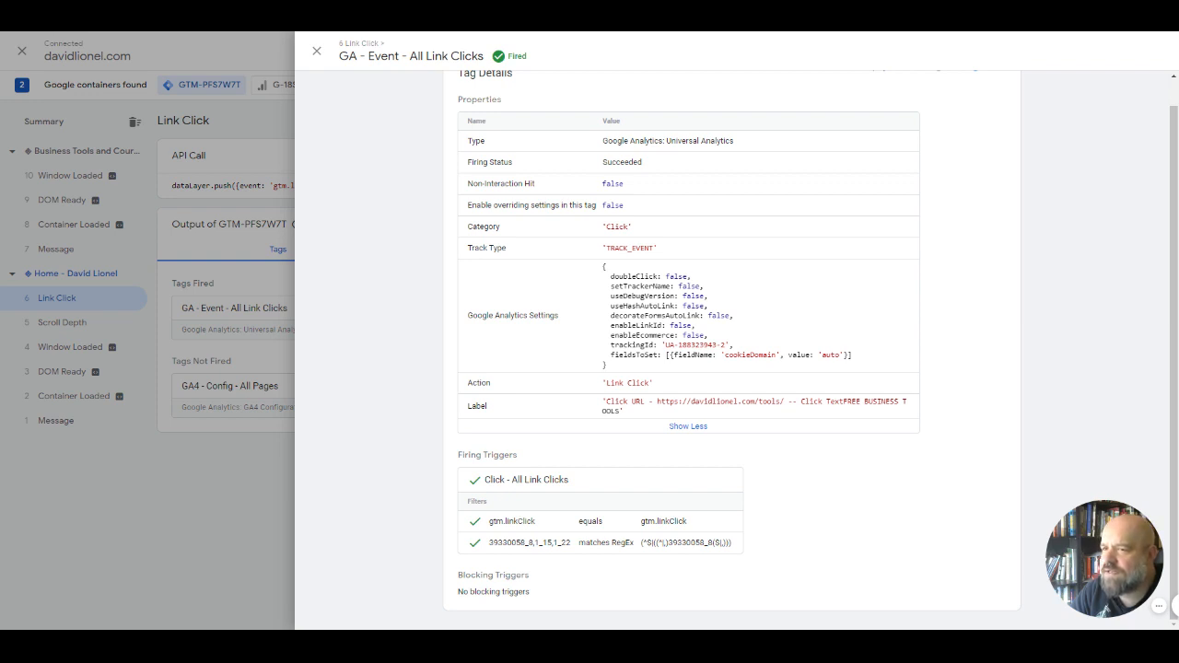
left_click(686, 426)
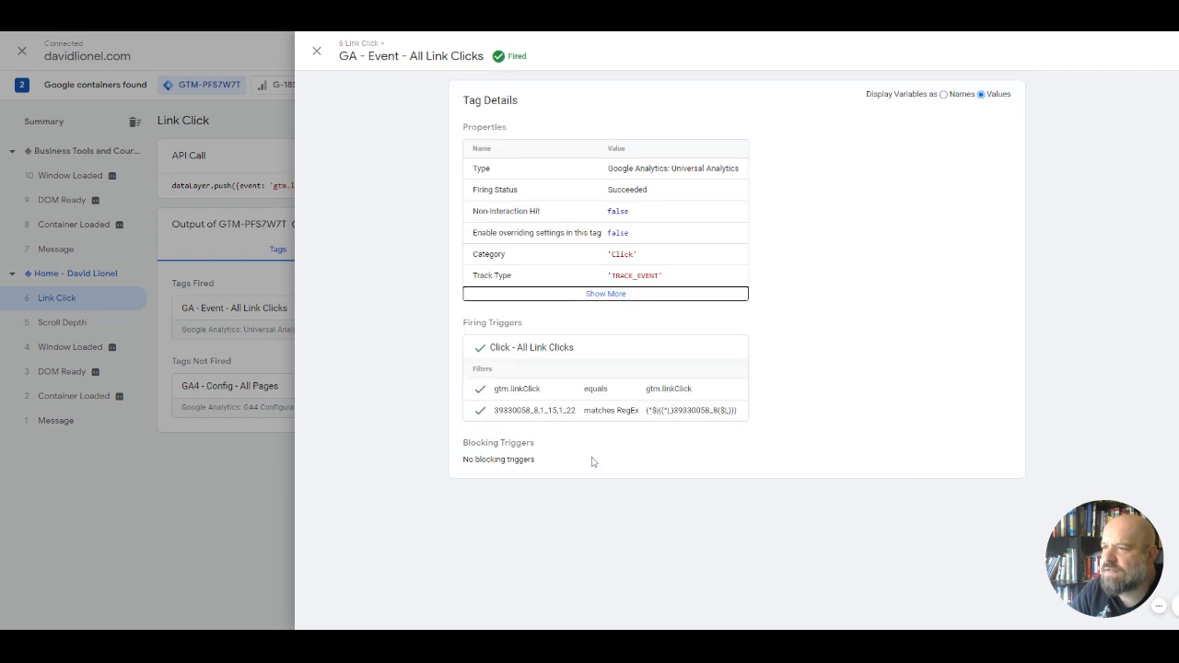
left_click(316, 51)
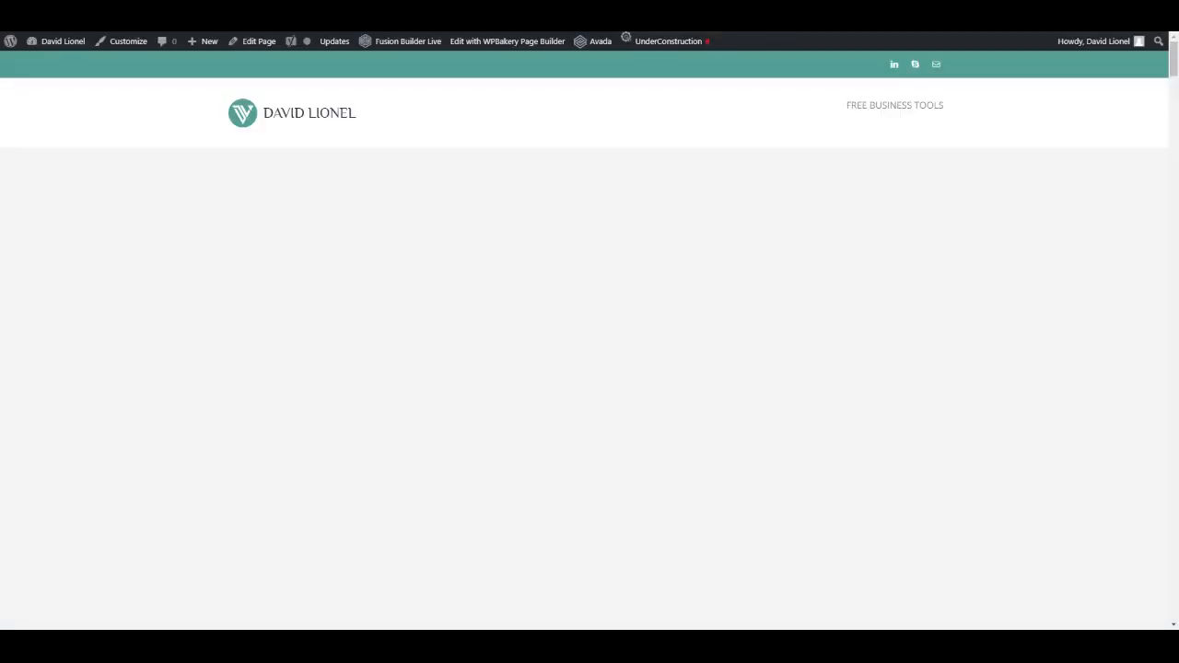
Look through the long ClickFunnels sales page on the website, dismissing the debugger notice
scroll(223, 373, "down", 5)
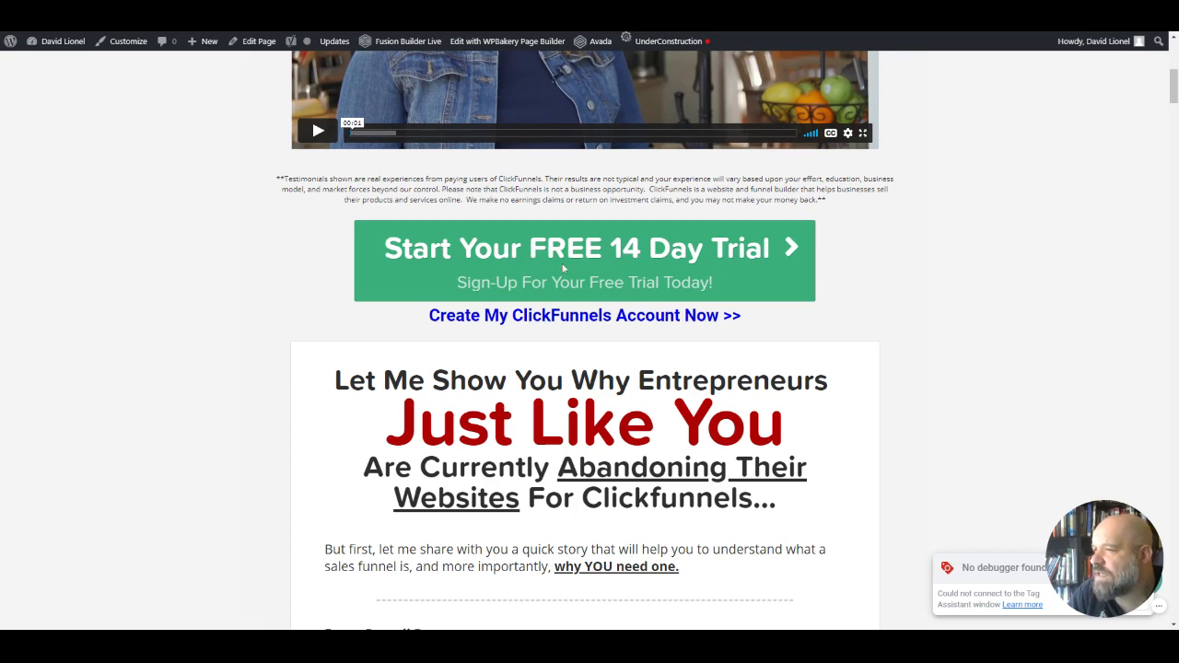
scroll(322, 376, "down", 8)
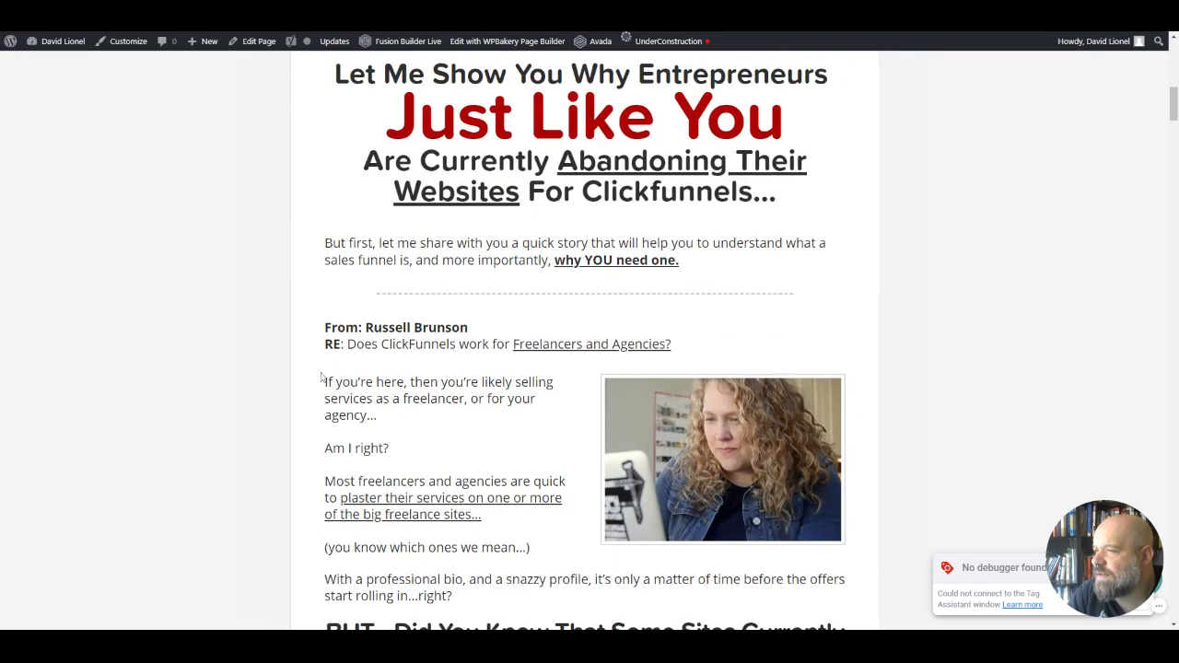
scroll(321, 376, "down", 7)
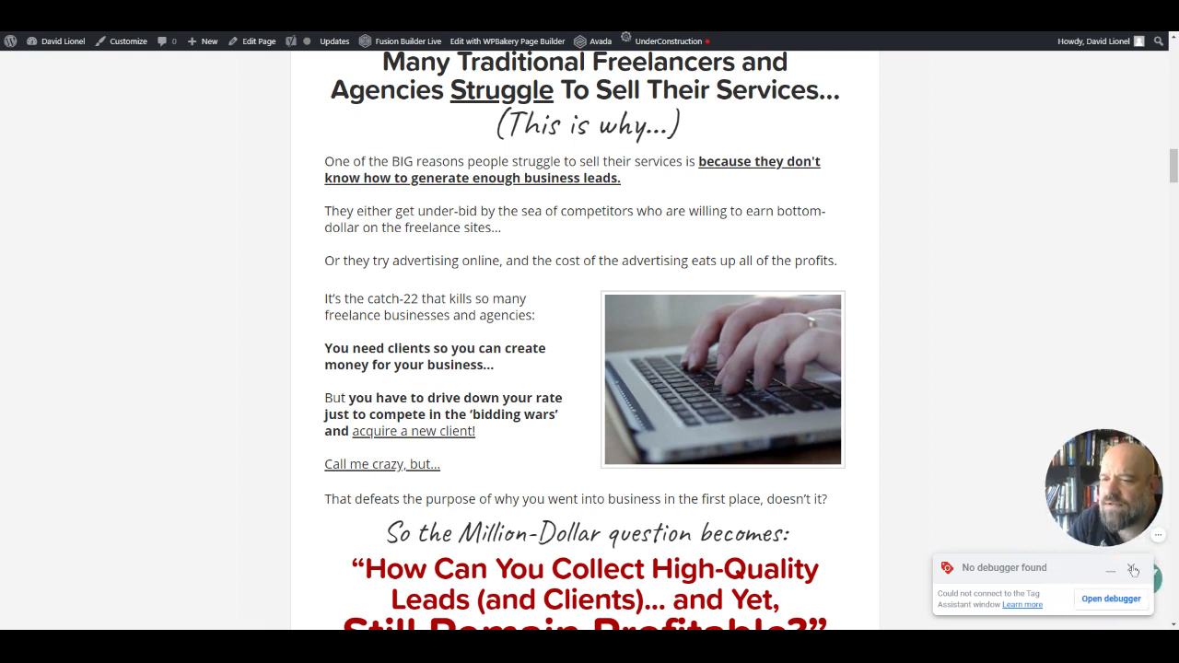
left_click(1133, 570)
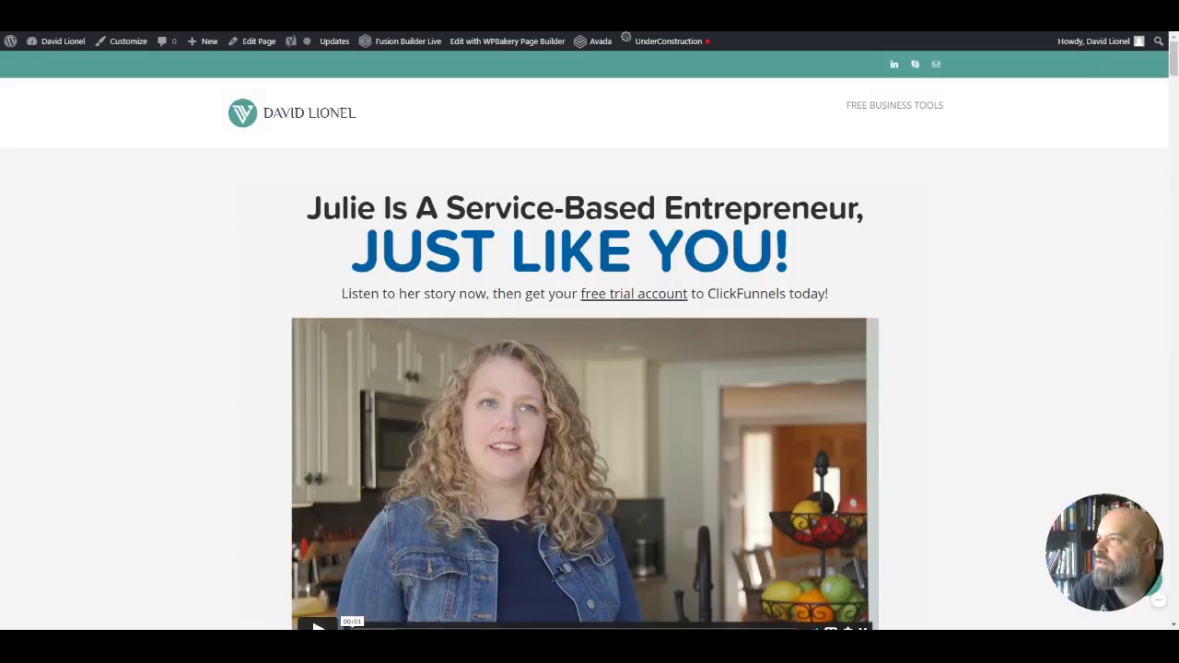
scroll(196, 410, "down", 14)
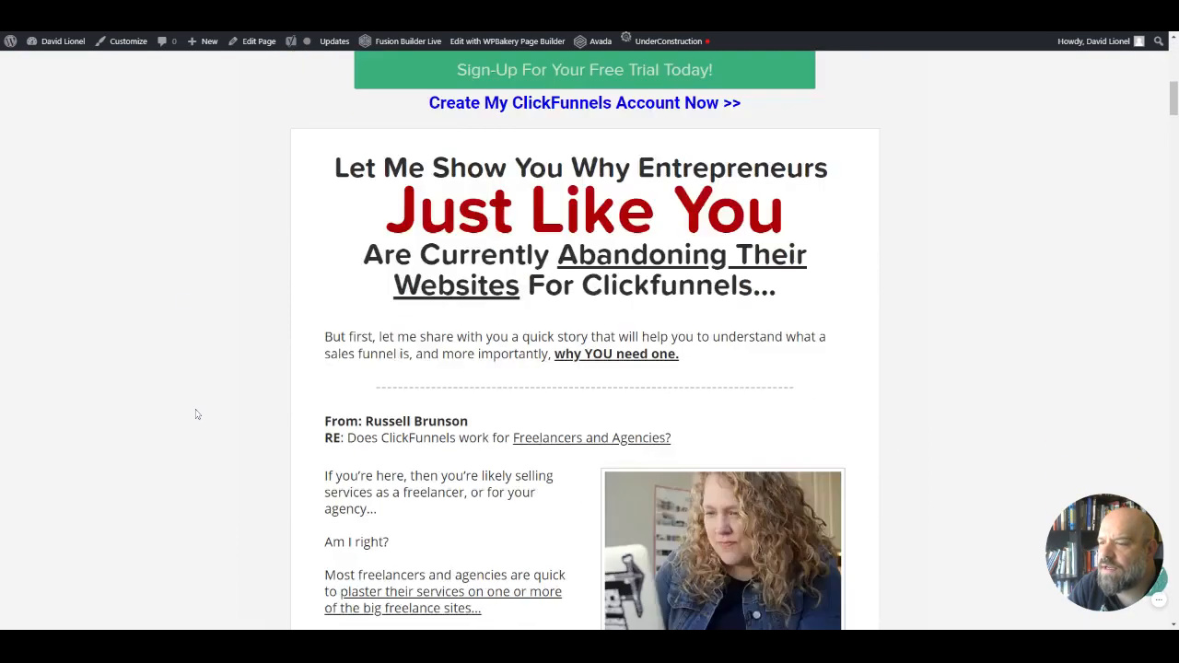
scroll(195, 415, "down", 18)
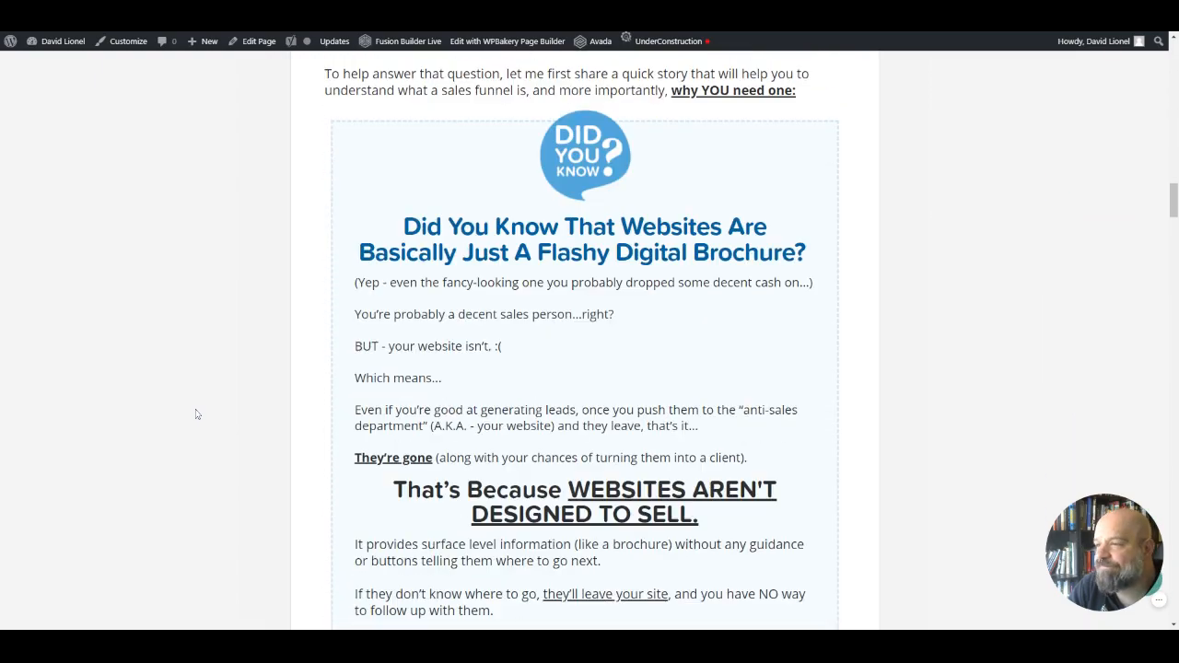
scroll(195, 414, "up", 3)
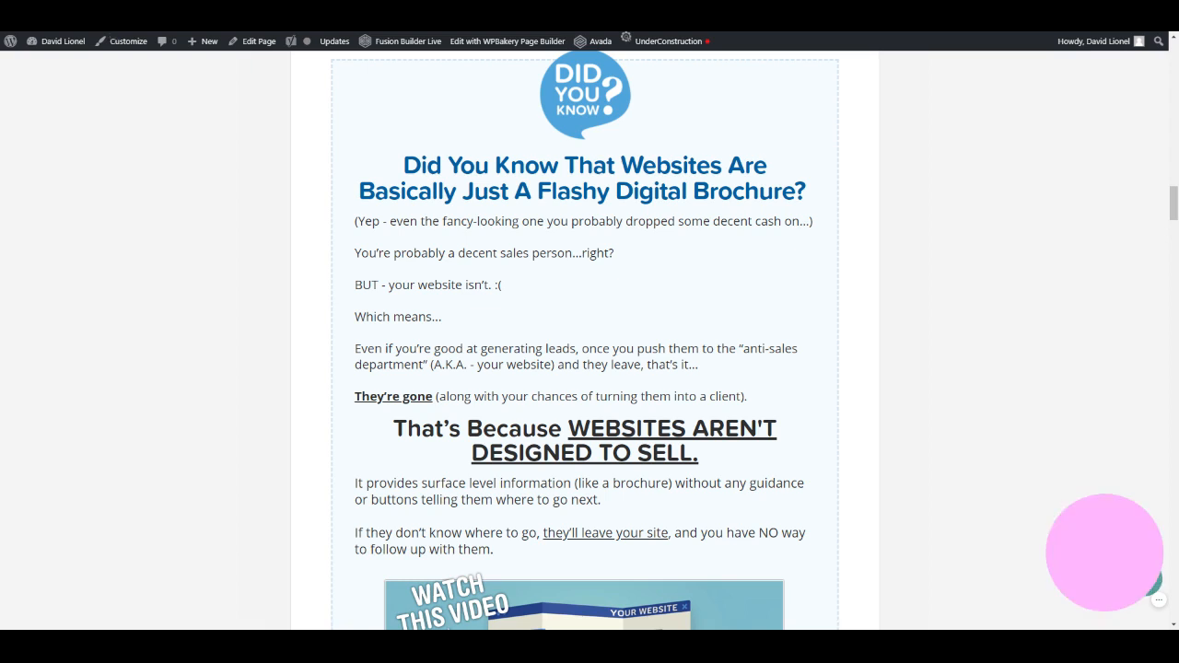
scroll(589, 341, "up", 15)
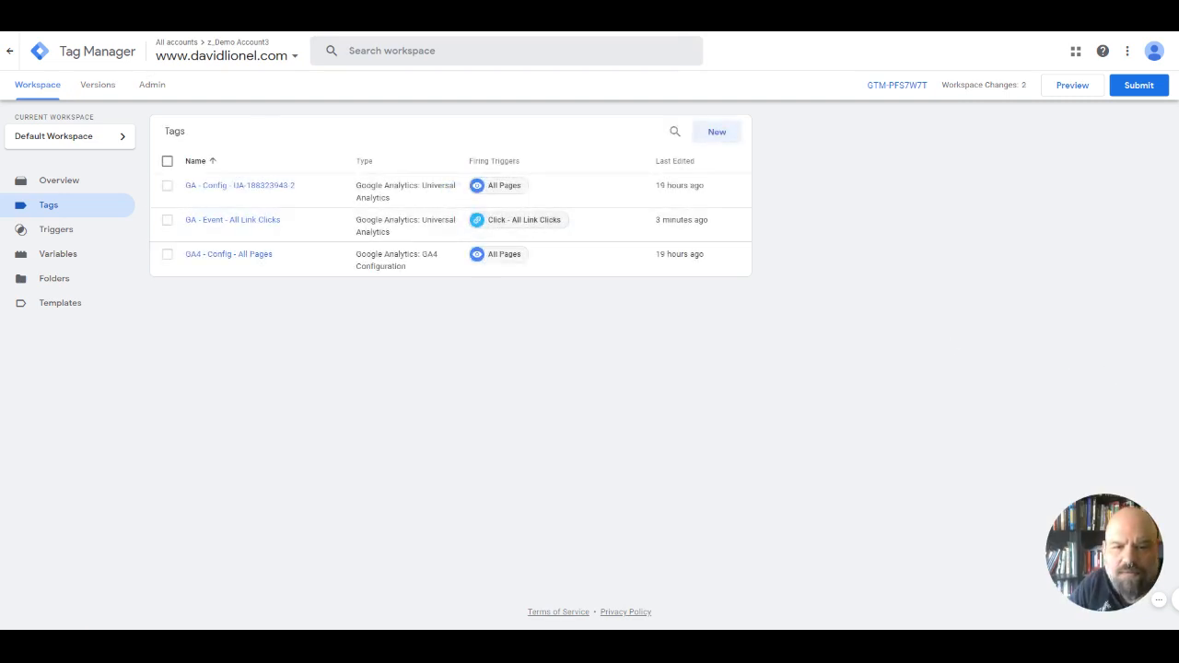
Create a new Google Analytics: Universal Analytics tag with the track type Event
left_click(716, 131)
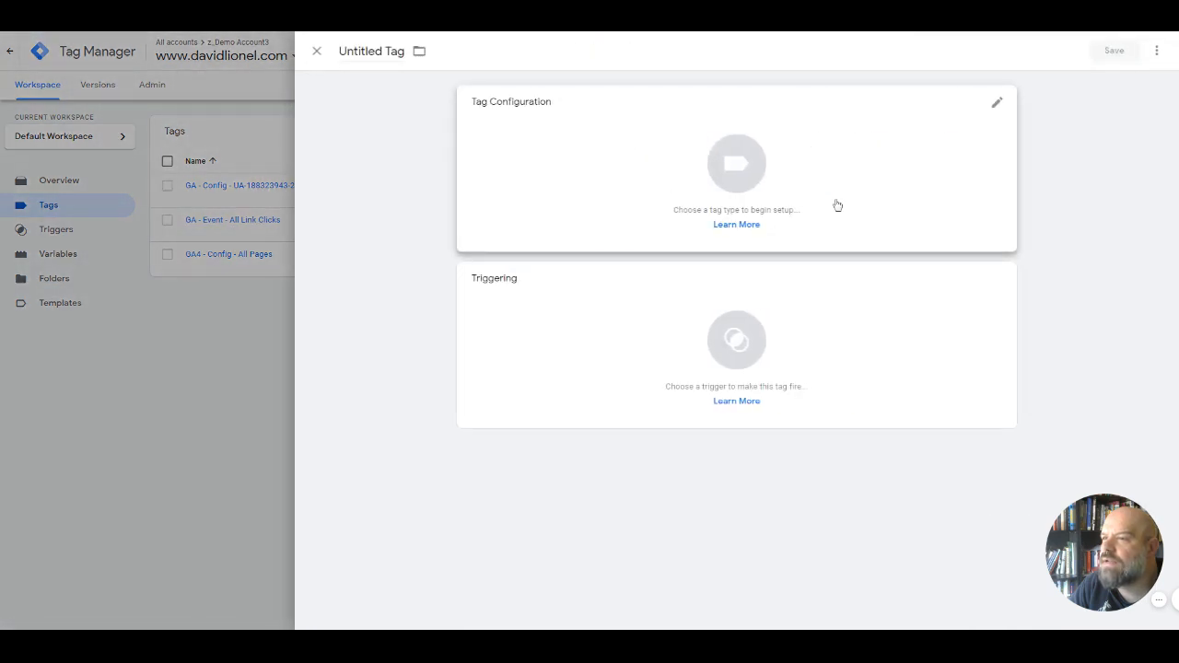
left_click(880, 153)
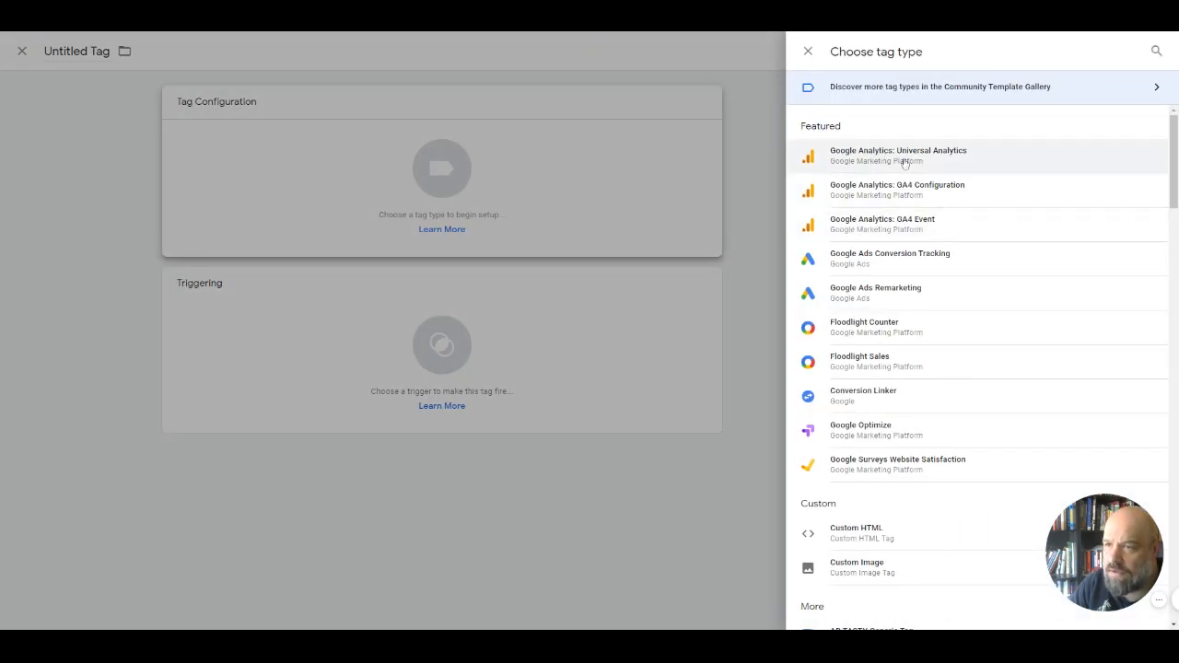
left_click(904, 163)
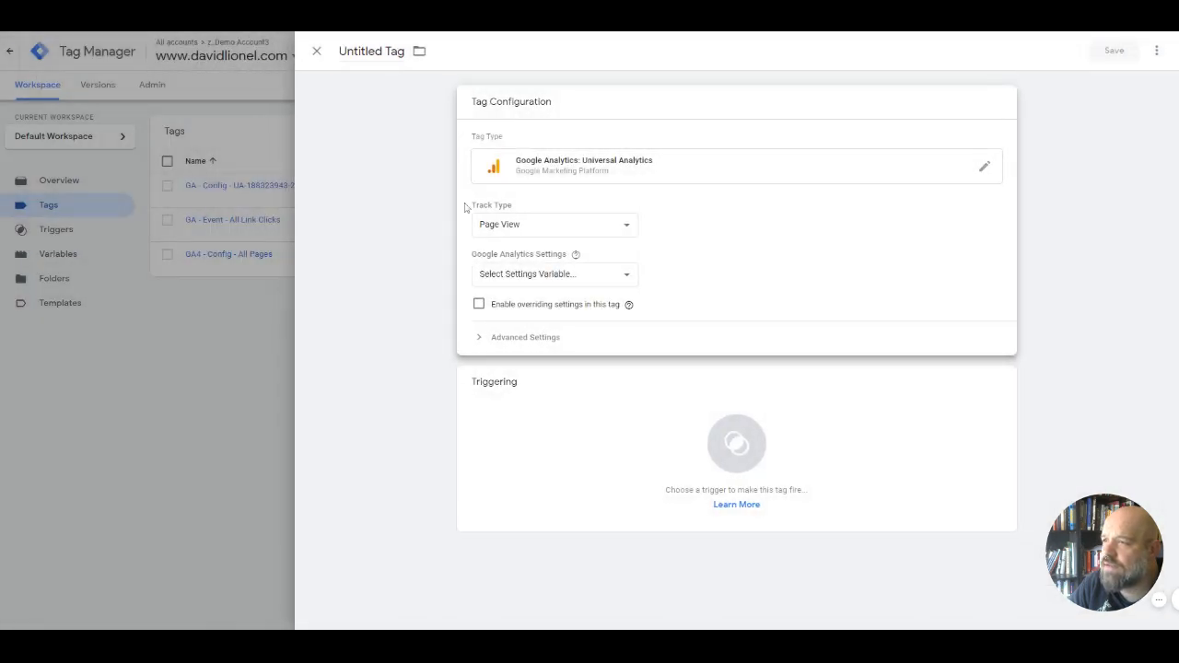
left_click(549, 237)
left_click(538, 254)
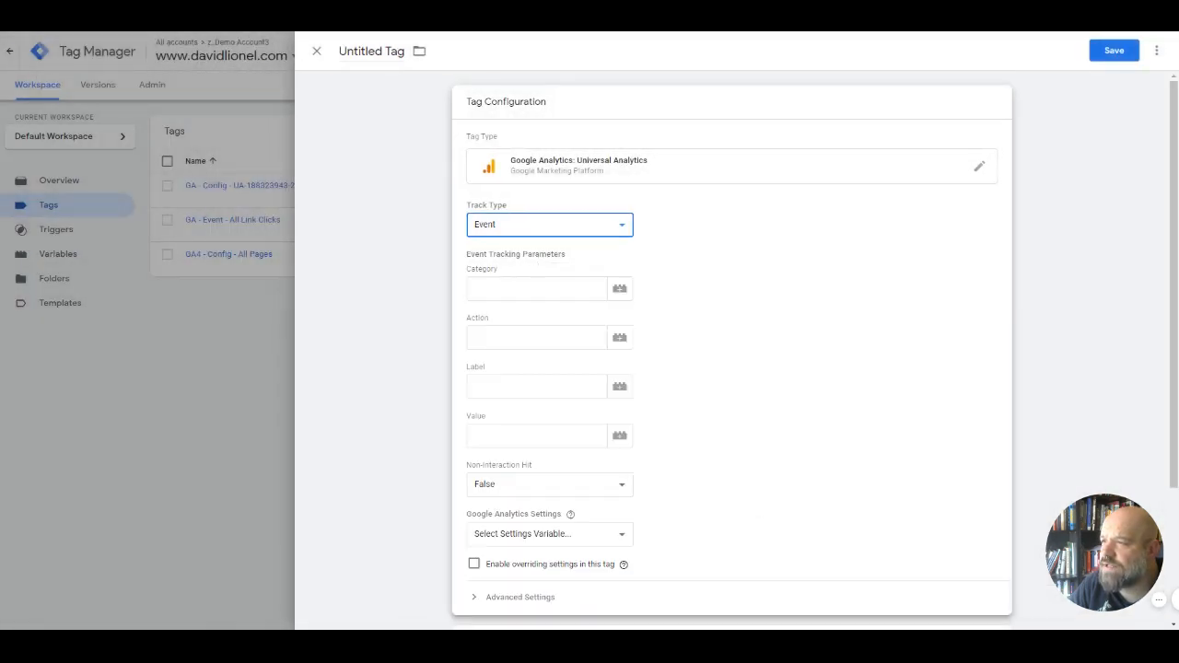
Set the event category to "Scroll" and the action to "Scroll Depth"
left_click(537, 288)
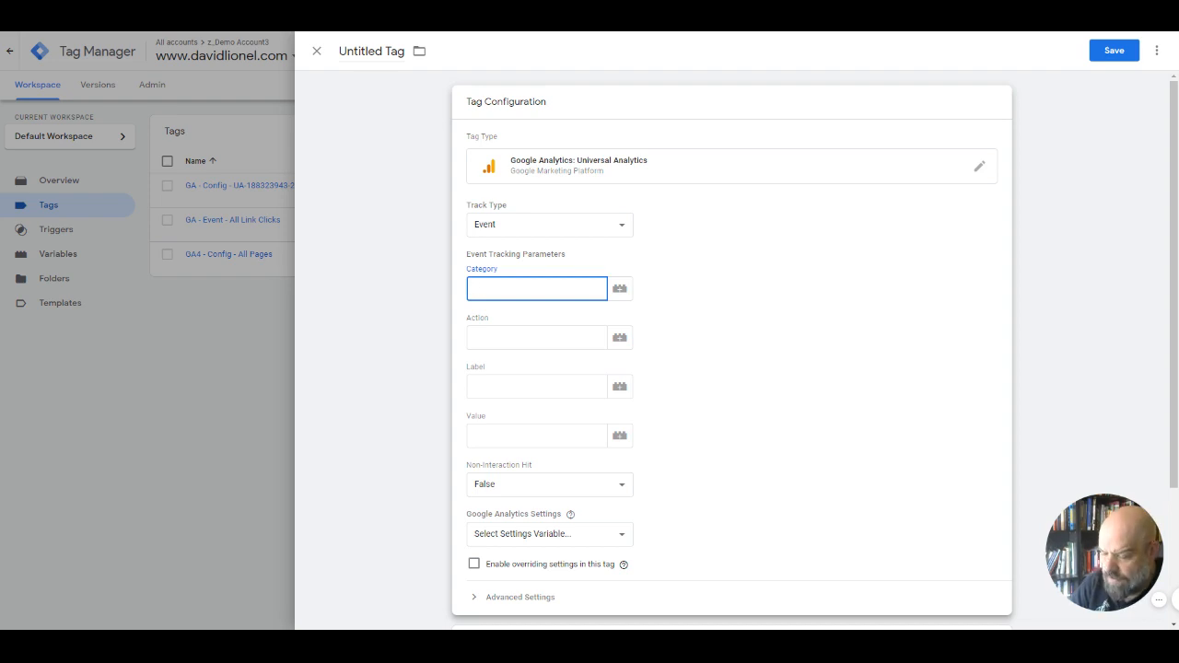
type("Scroll")
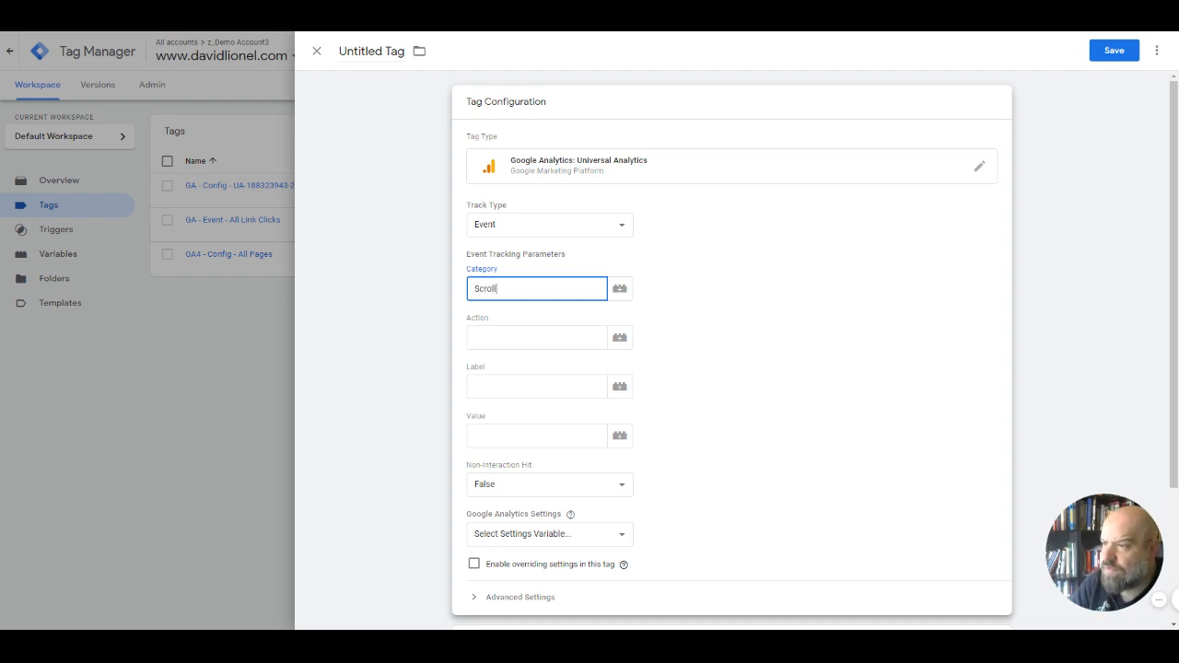
key("Tab")
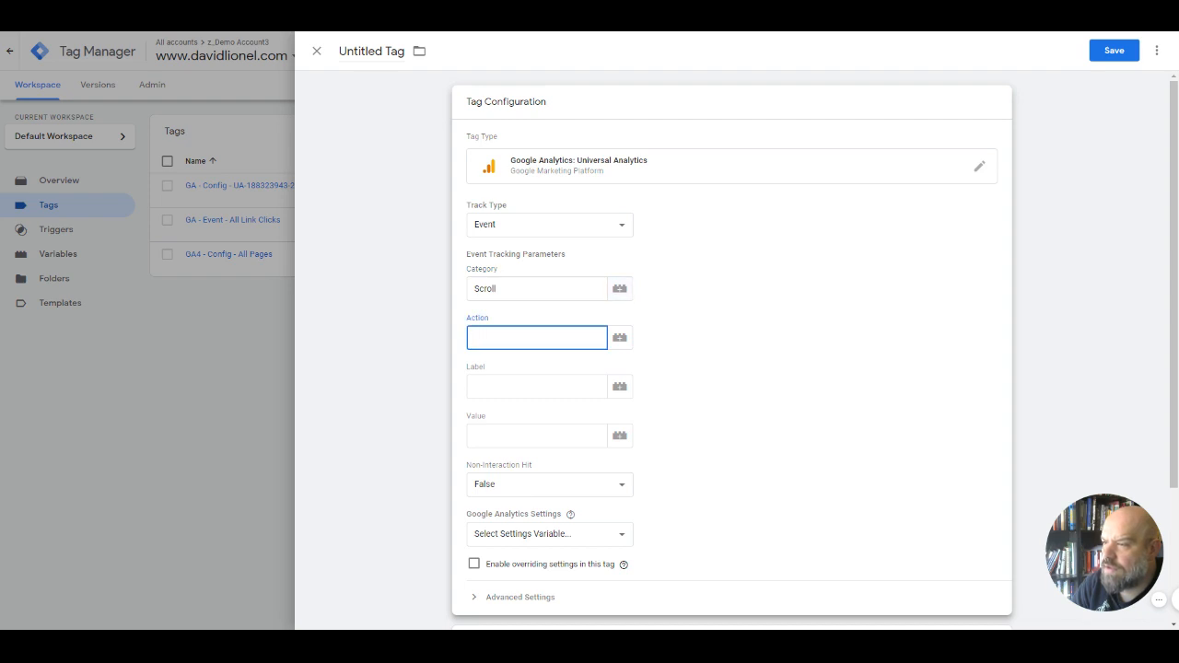
type("Scro")
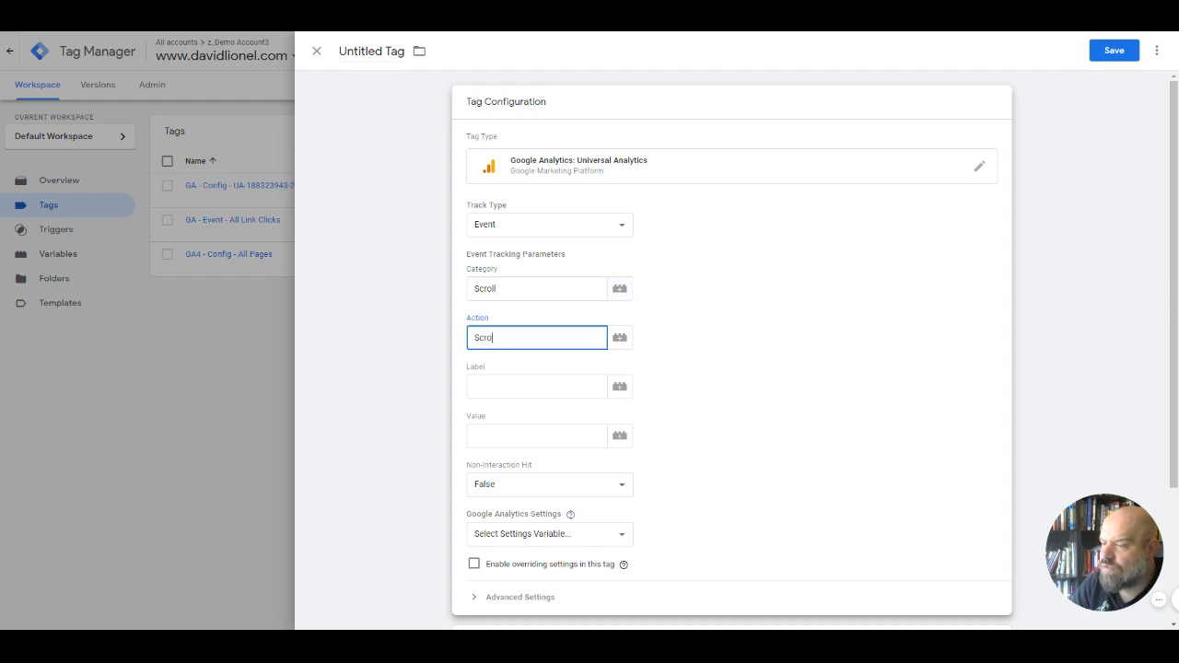
type("ll Depth")
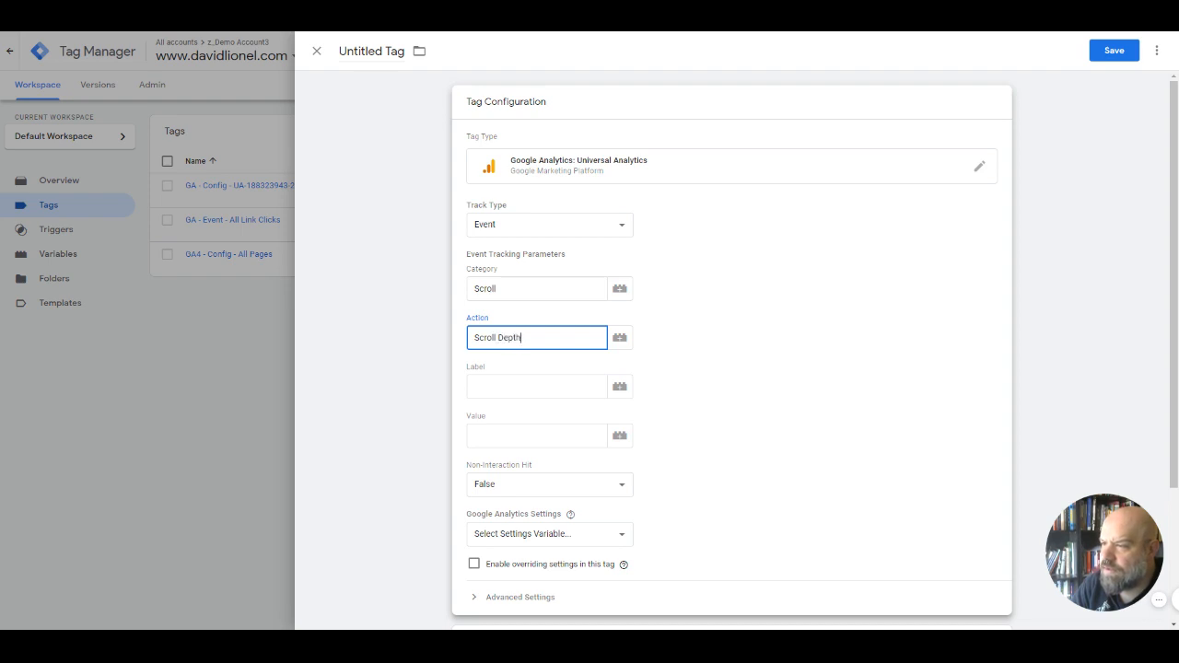
key("Tab")
key("Tab")
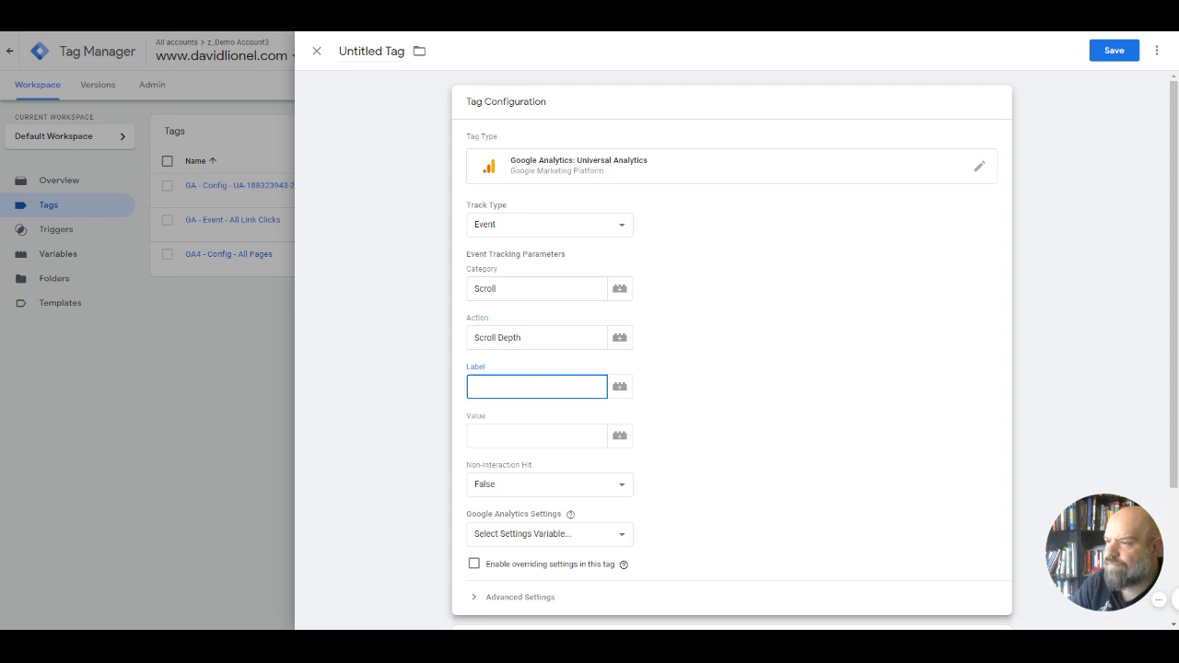
Change the event action to "Scrolling"
key("shift+Tab")
key("shift+Tab")
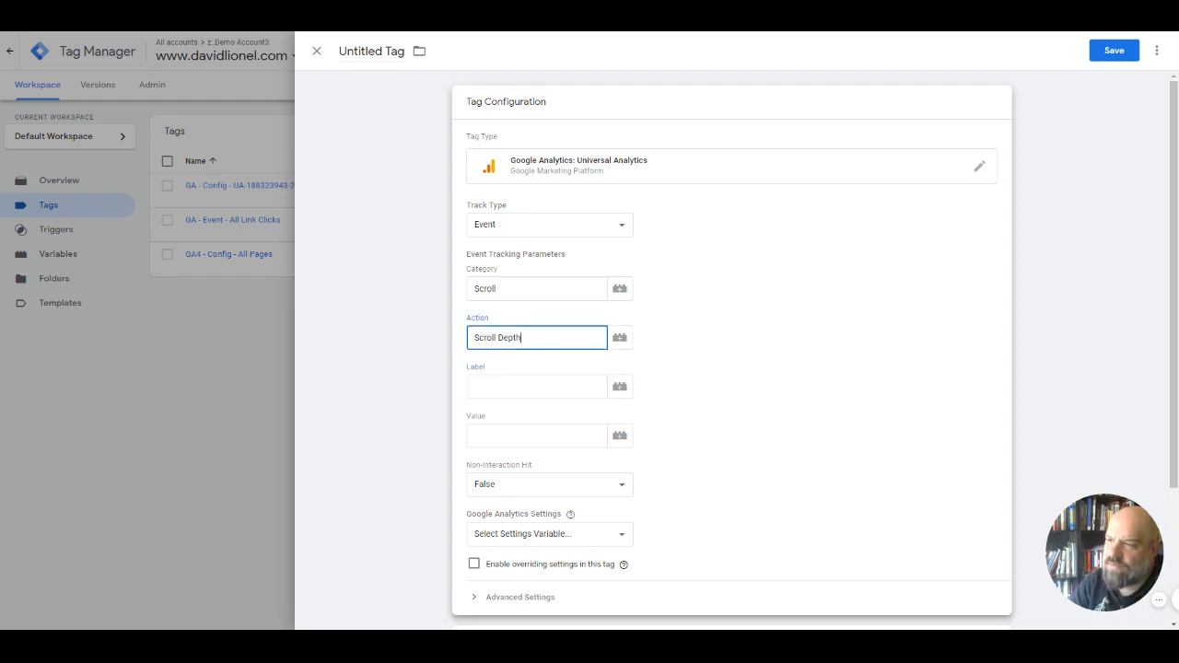
key("shift+Left")
key("shift+Left")
key("shift+Left")
key("shift+Left")
key("shift+Left")
key("shift+Left")
key("shift+Left")
key("shift+Left")
key("shift+Left")
key("shift+Left")
key("shift+Left")
key("shift+Left")
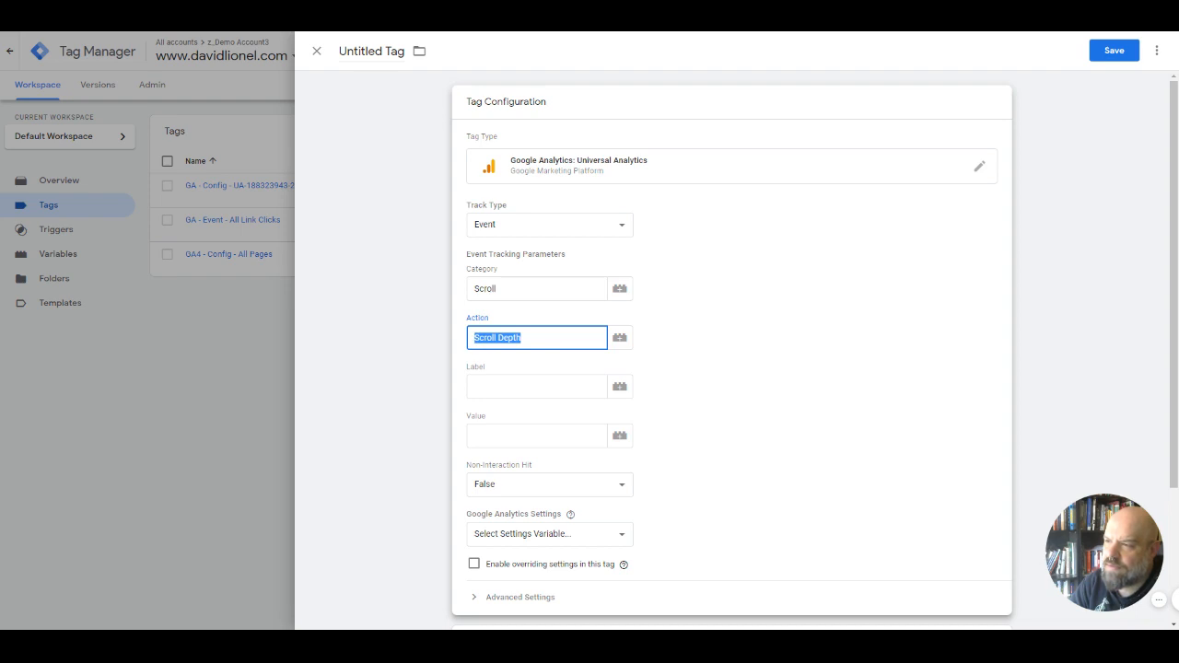
key("shift+Right")
key("shift+Right")
key("shift+Right")
key("shift+Right")
key("shift+Right")
key("shift+Right")
key("shift+Right")
key("shift+Left")
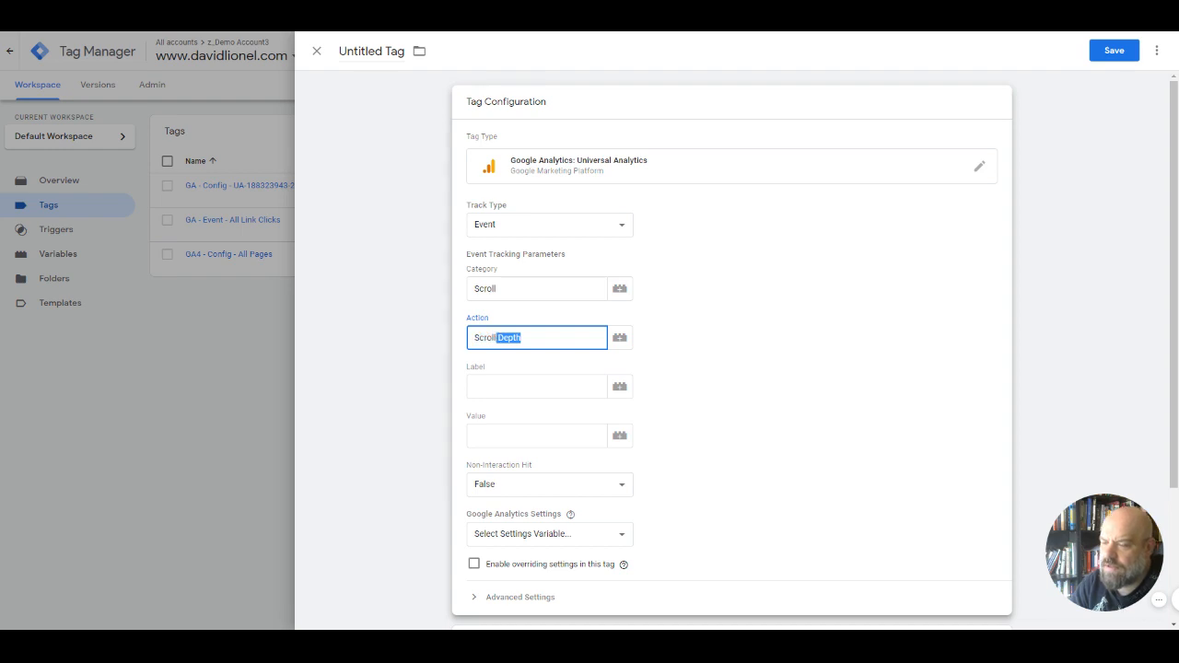
type("ing")
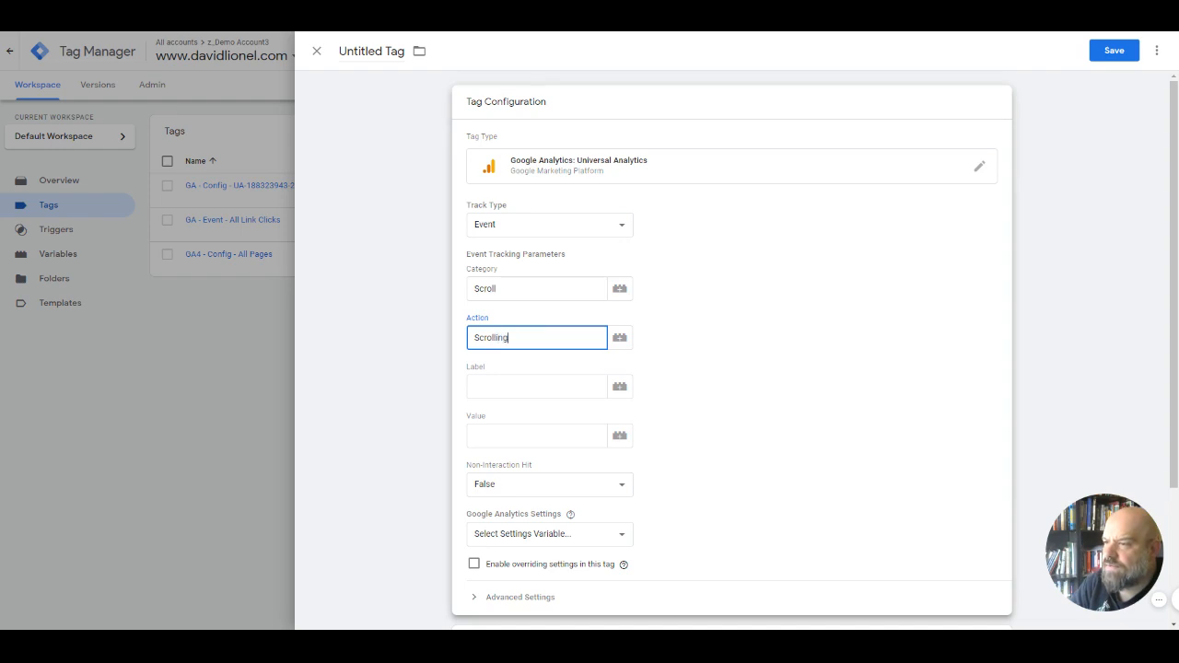
Set the event label to "Scroll Depth -" followed by the Scroll Depth Threshold variable
key("Tab")
key("Tab")
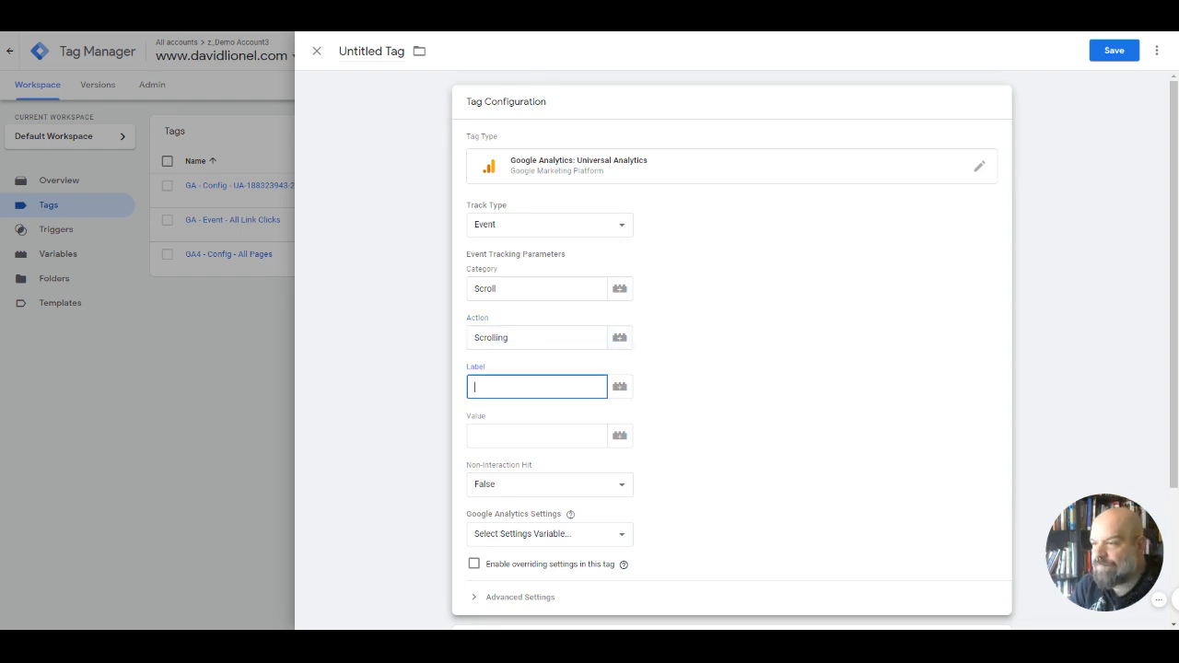
type("S")
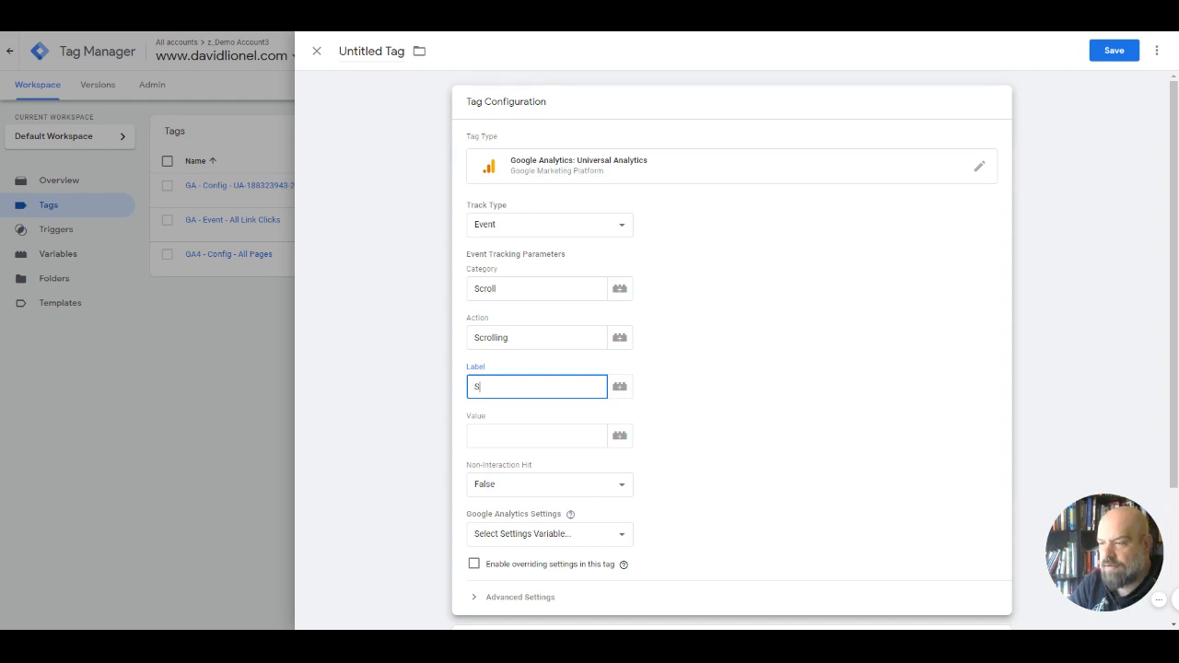
type("croll ")
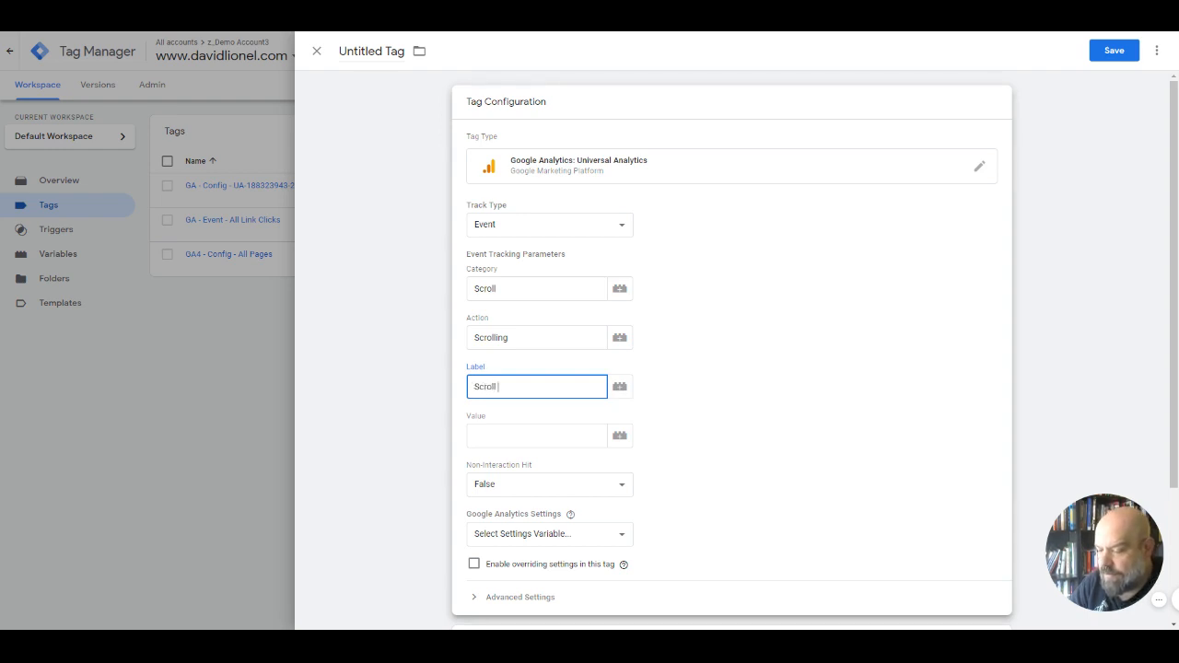
type("Depth -")
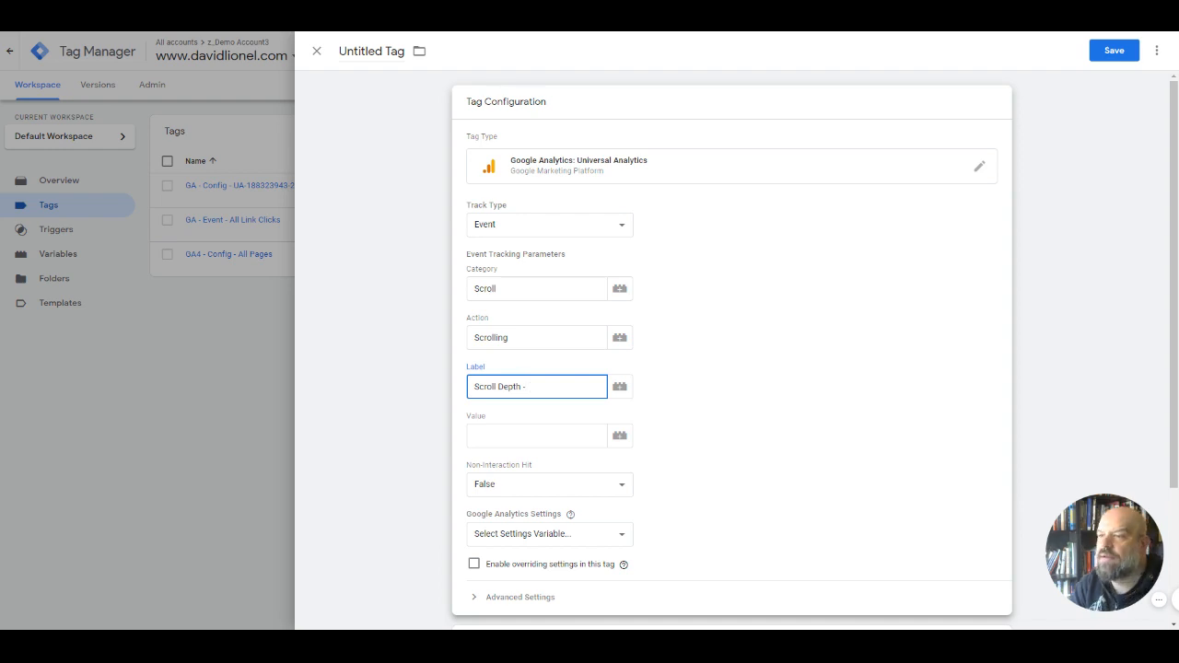
left_click(619, 388)
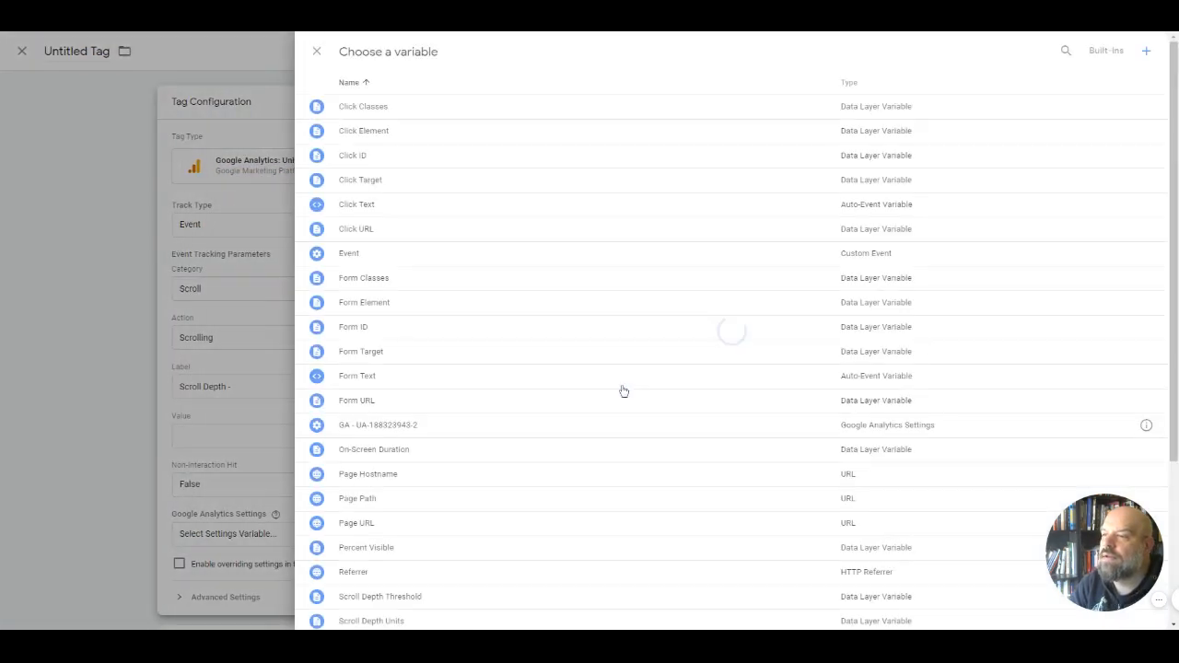
scroll(561, 358, "down", 2)
scroll(561, 358, "down", 1)
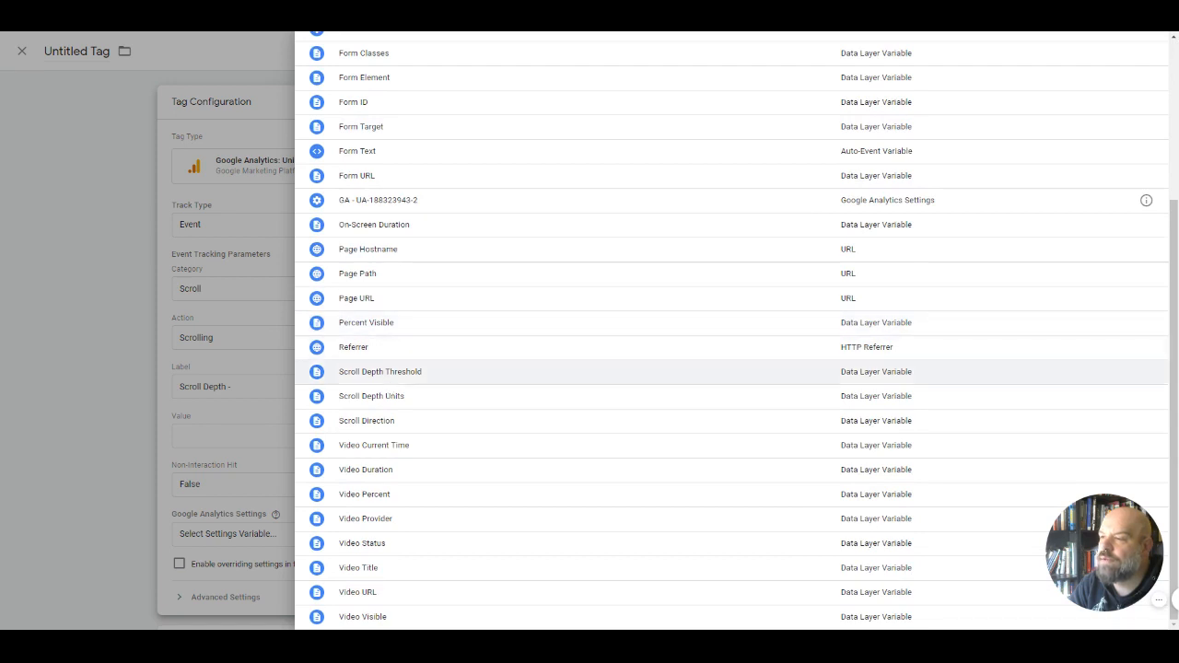
left_click(421, 372)
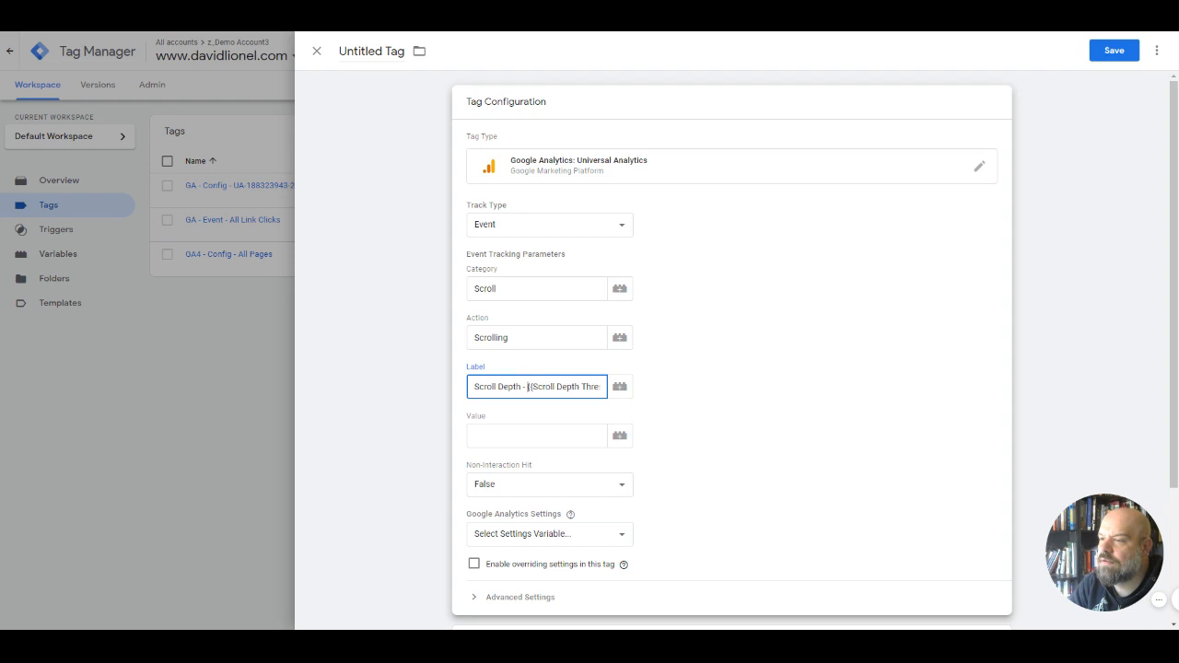
scroll(728, 350, "down", 1)
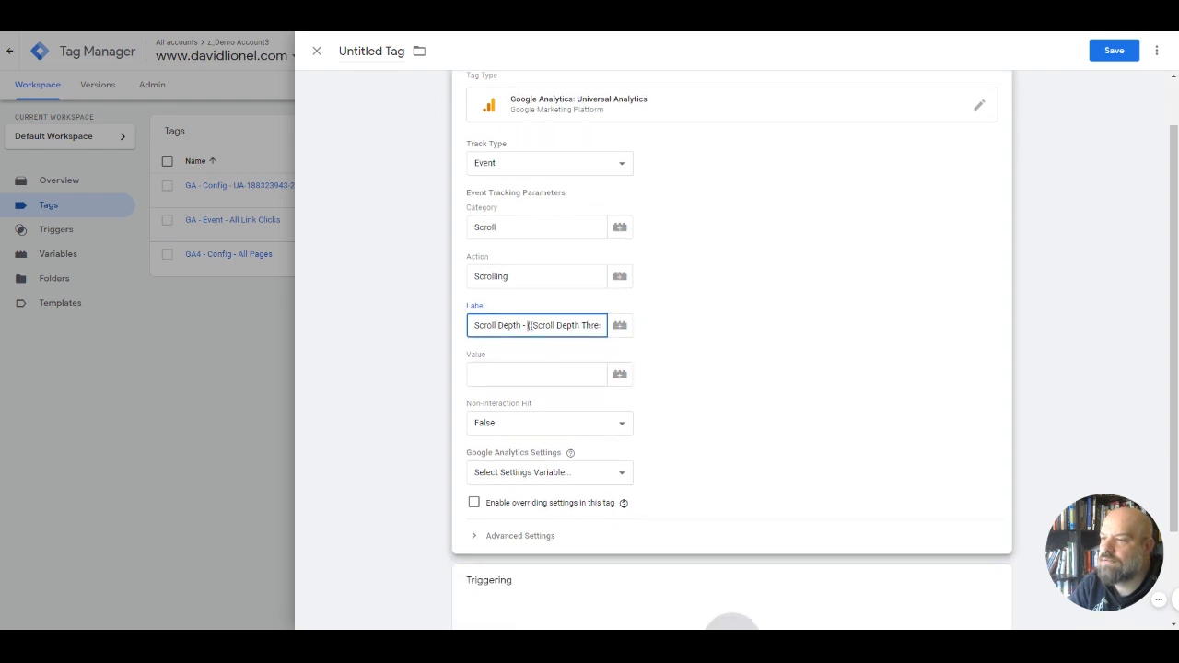
Create a new Scroll Depth trigger for the tag and enable vertical scroll depths by percentage
left_click_drag(594, 325, 619, 326)
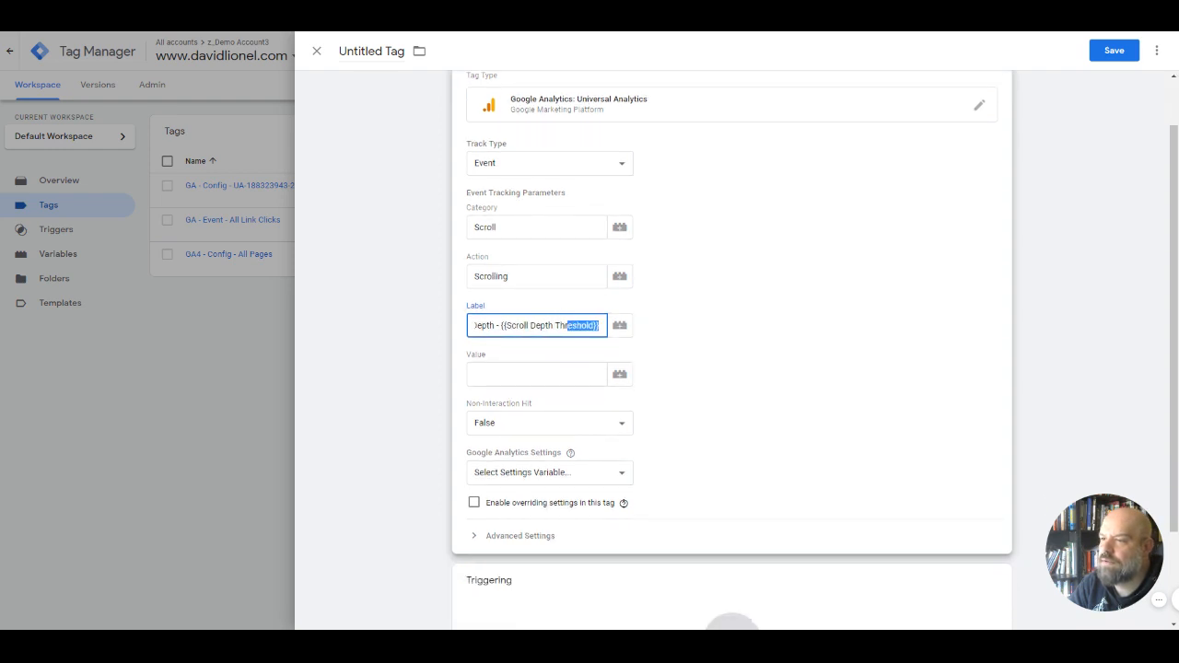
scroll(728, 350, "down", 2)
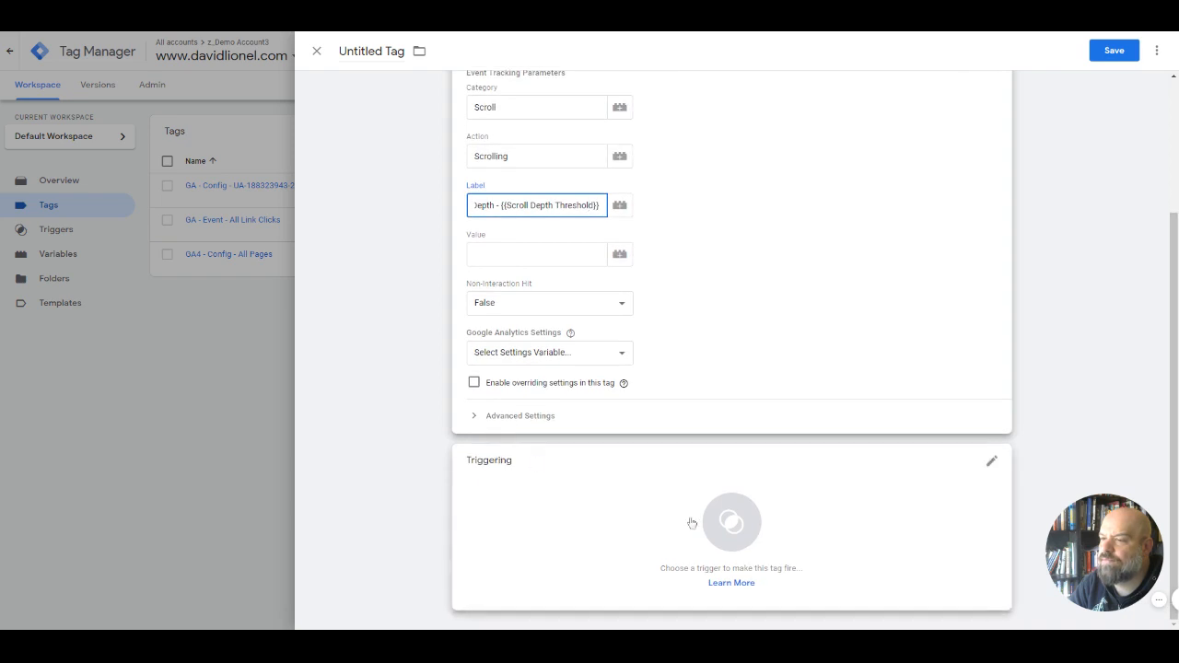
left_click(692, 523)
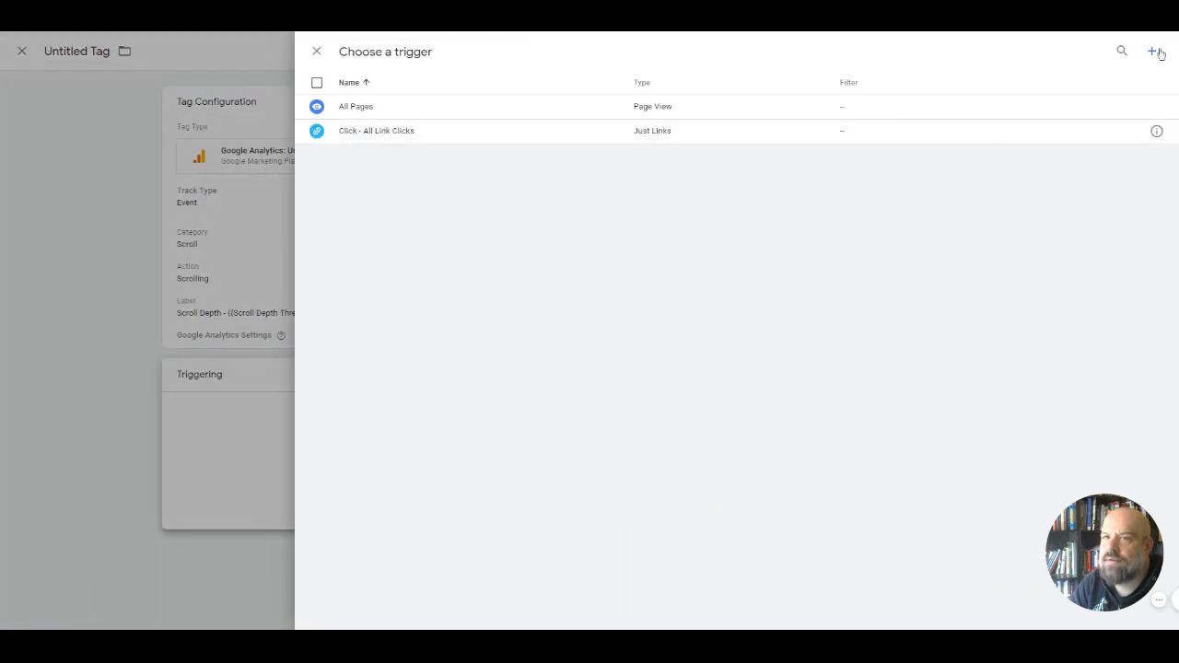
left_click(1153, 52)
left_click(570, 150)
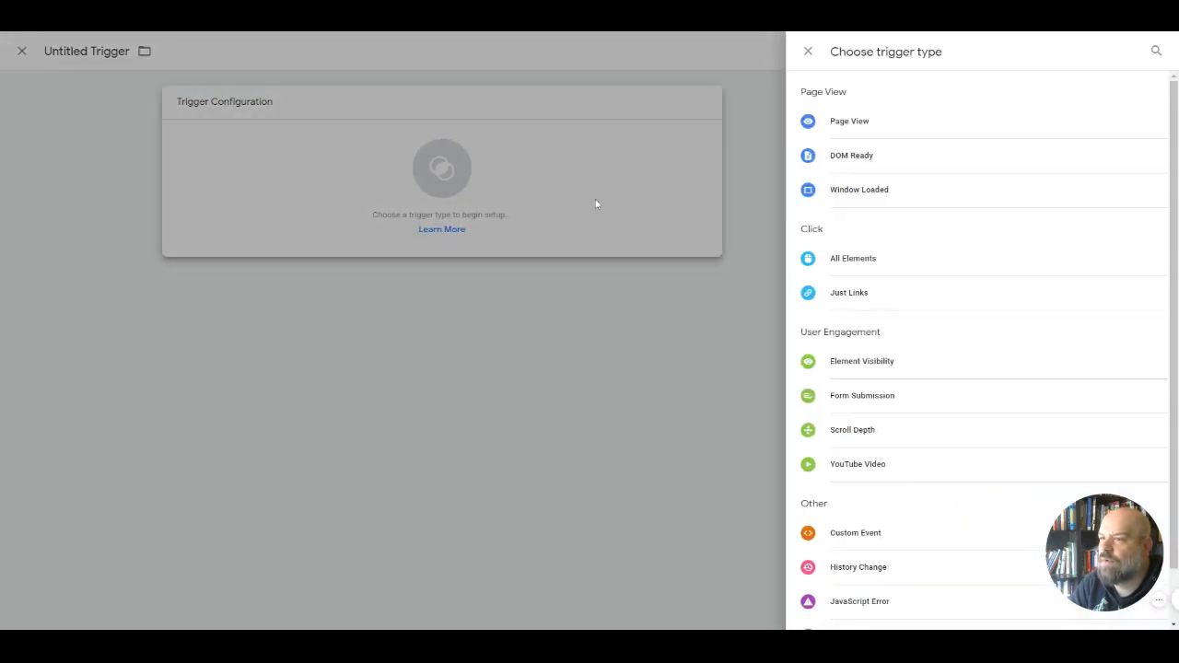
left_click(875, 429)
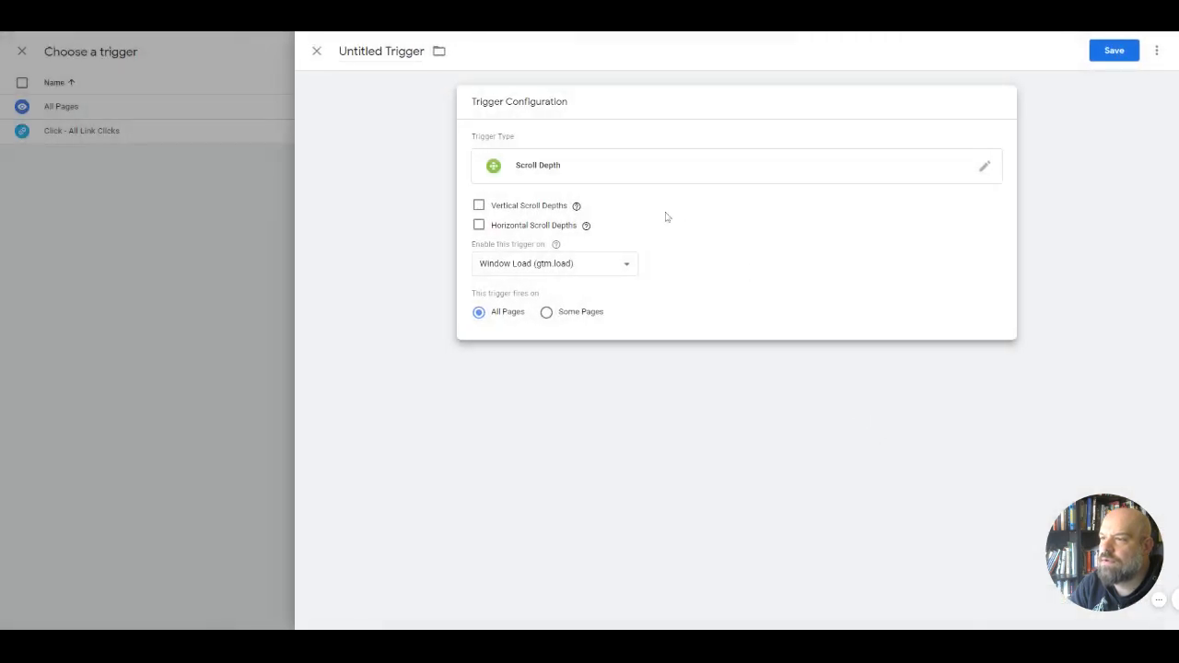
left_click(479, 205)
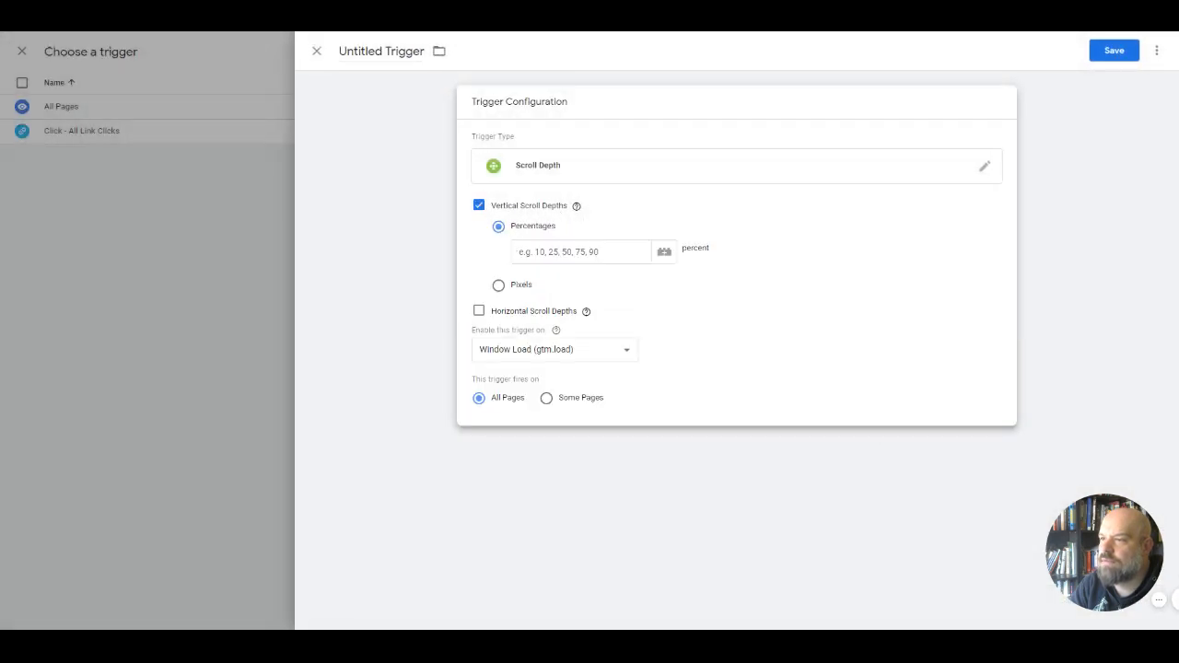
left_click(553, 252)
type("10")
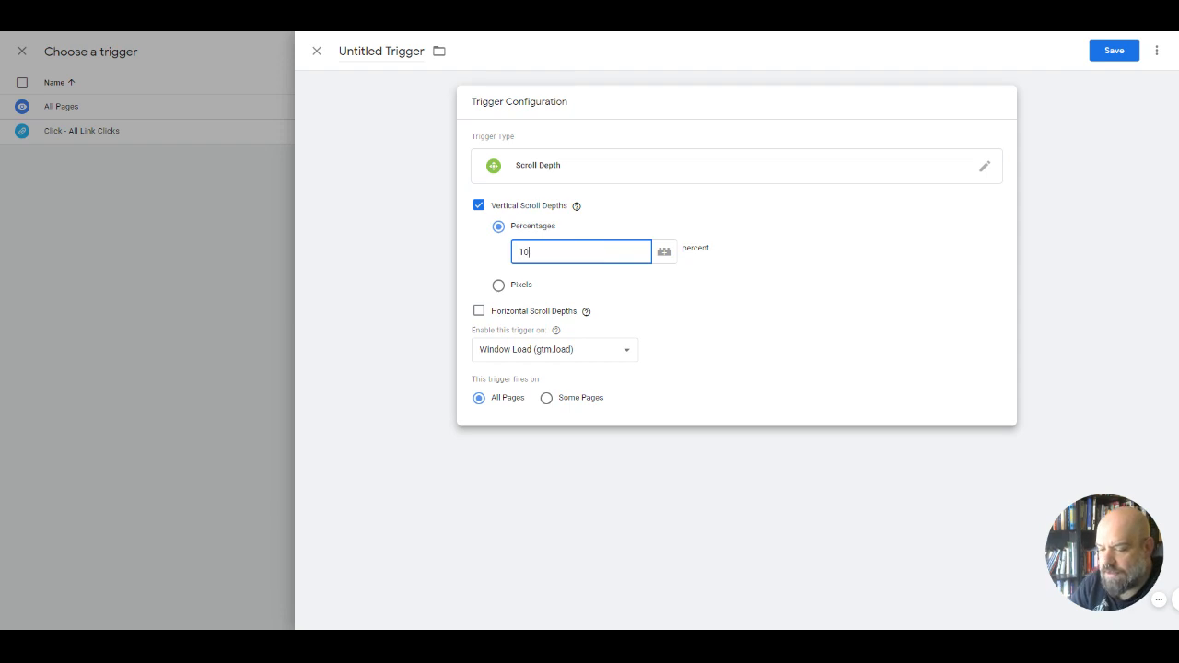
type(",25")
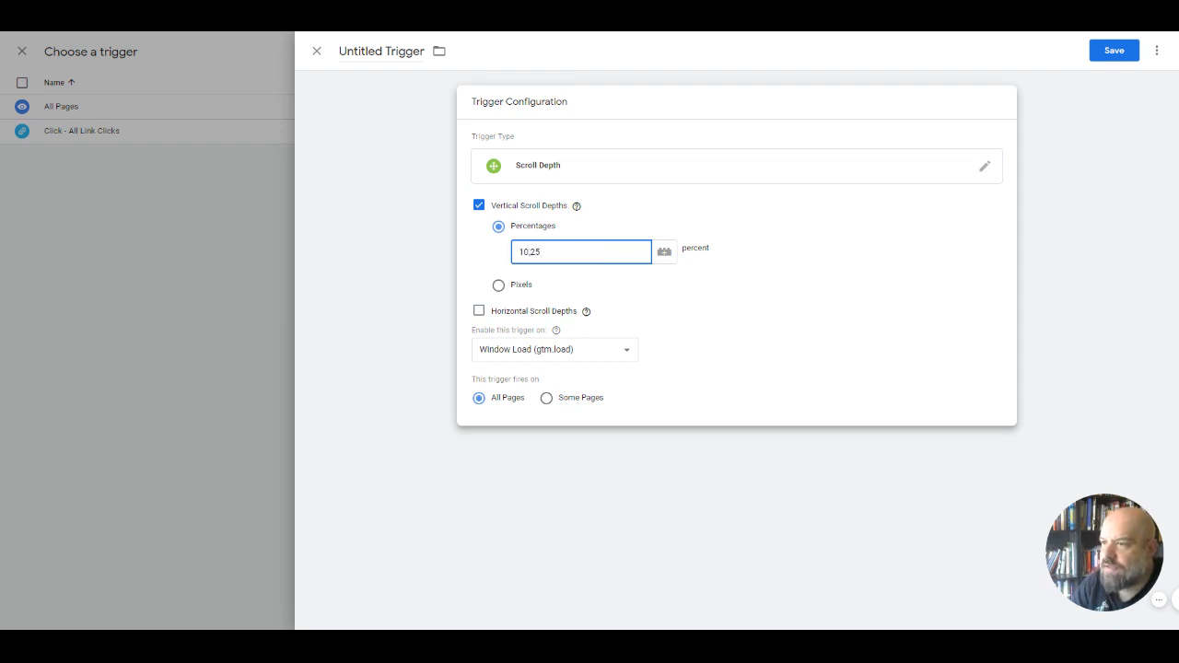
type(",2")
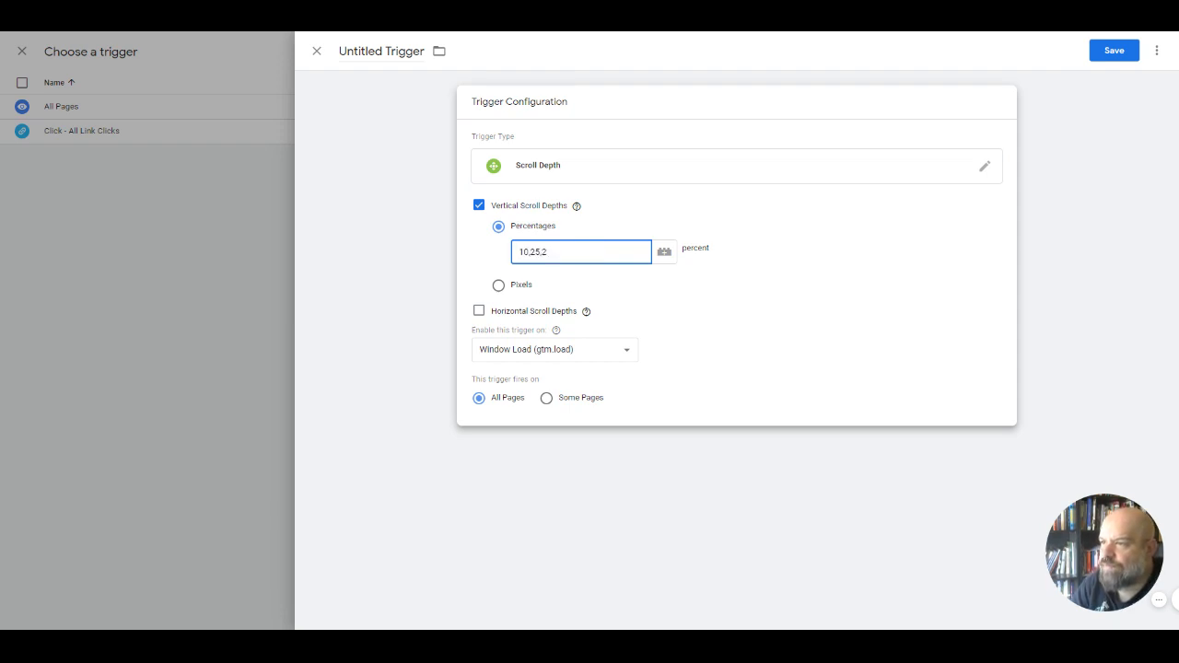
type("5")
key("BackSpace")
key("BackSpace")
key("BackSpace")
key("BackSpace")
key("BackSpace")
key("BackSpace")
key("BackSpace")
key("BackSpace")
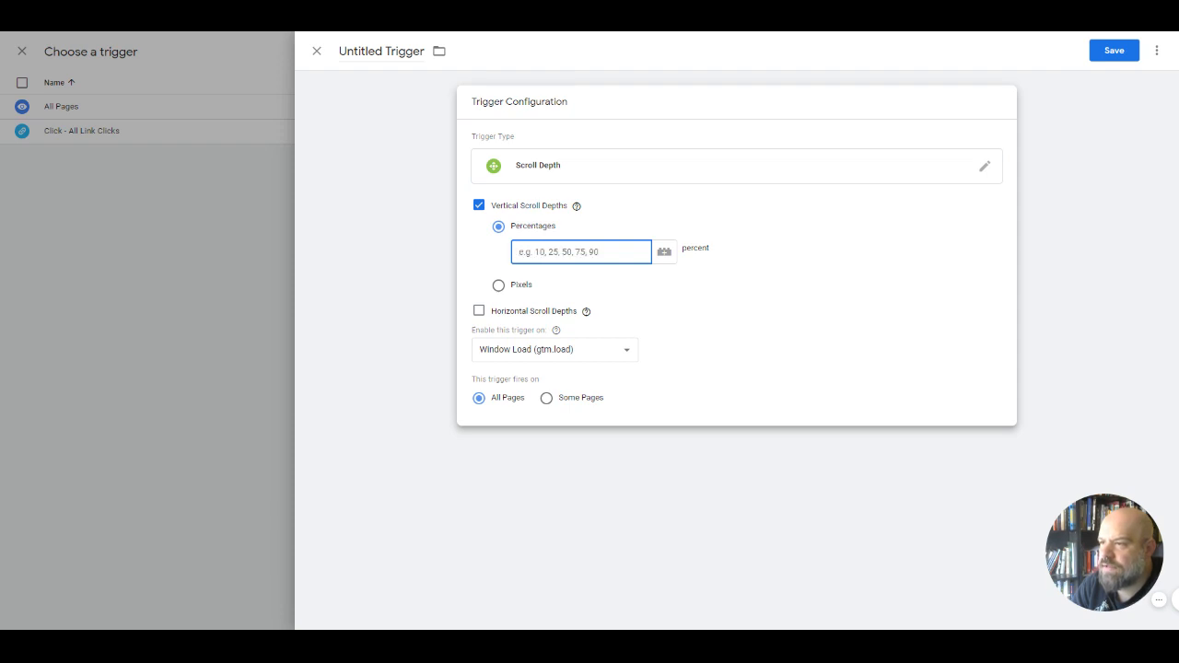
Set the vertical scroll depth percentages to 10, 25, 50, 75, 90
type("10,")
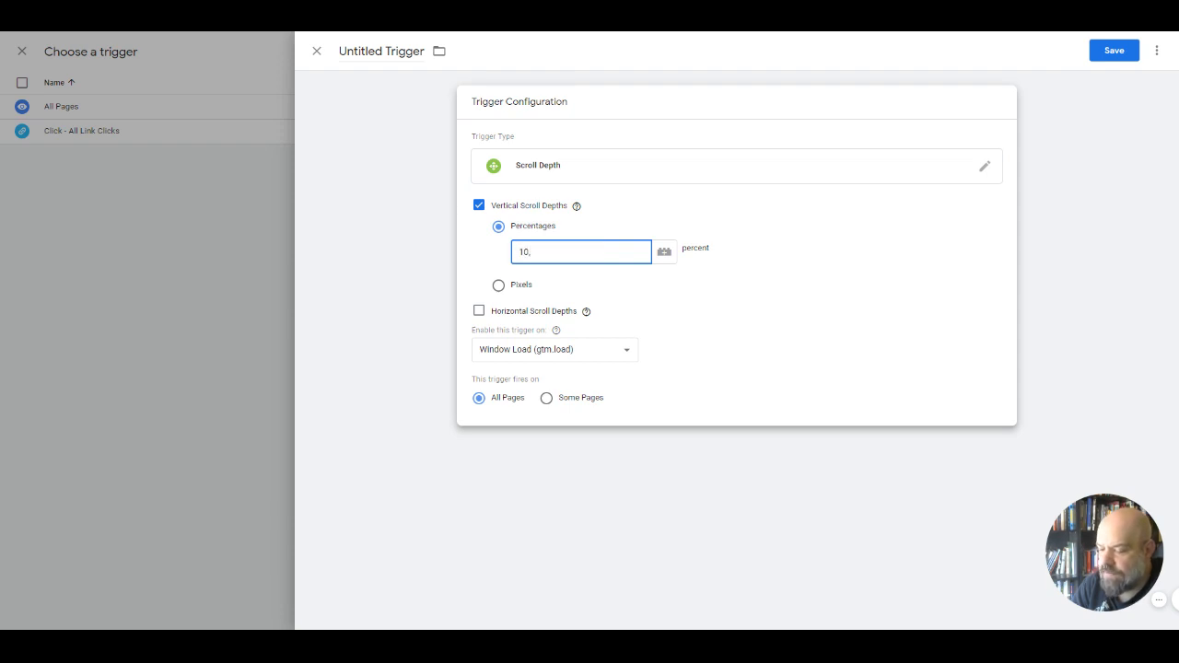
type("25,")
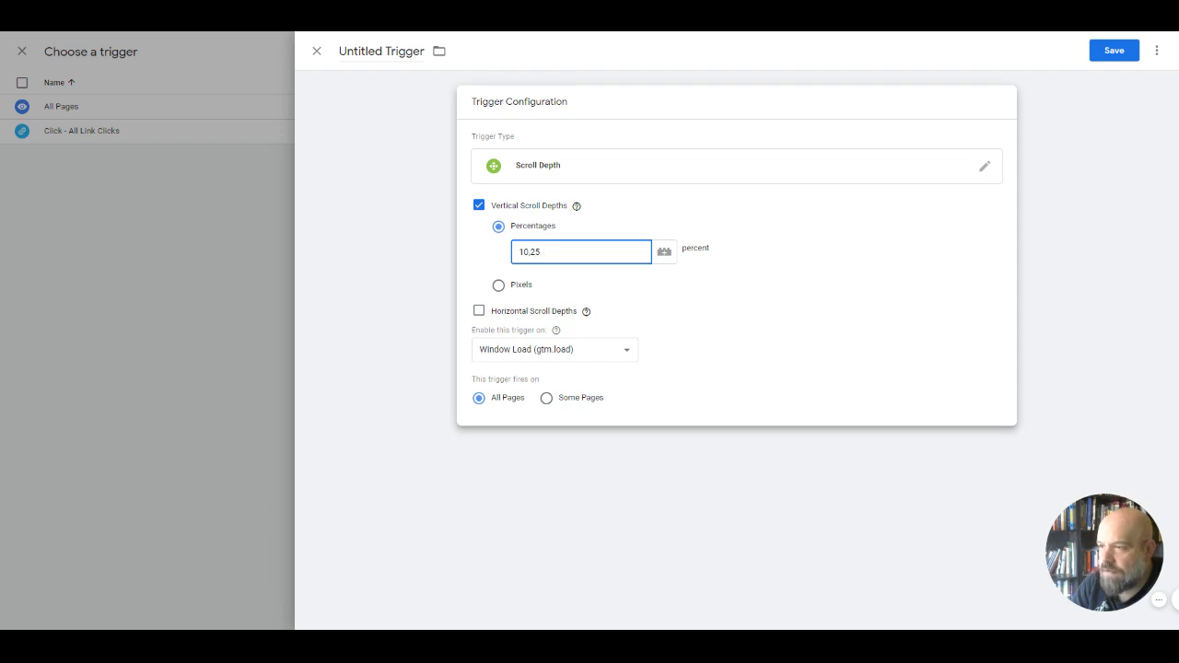
key("BackSpace")
key("BackSpace")
type("25")
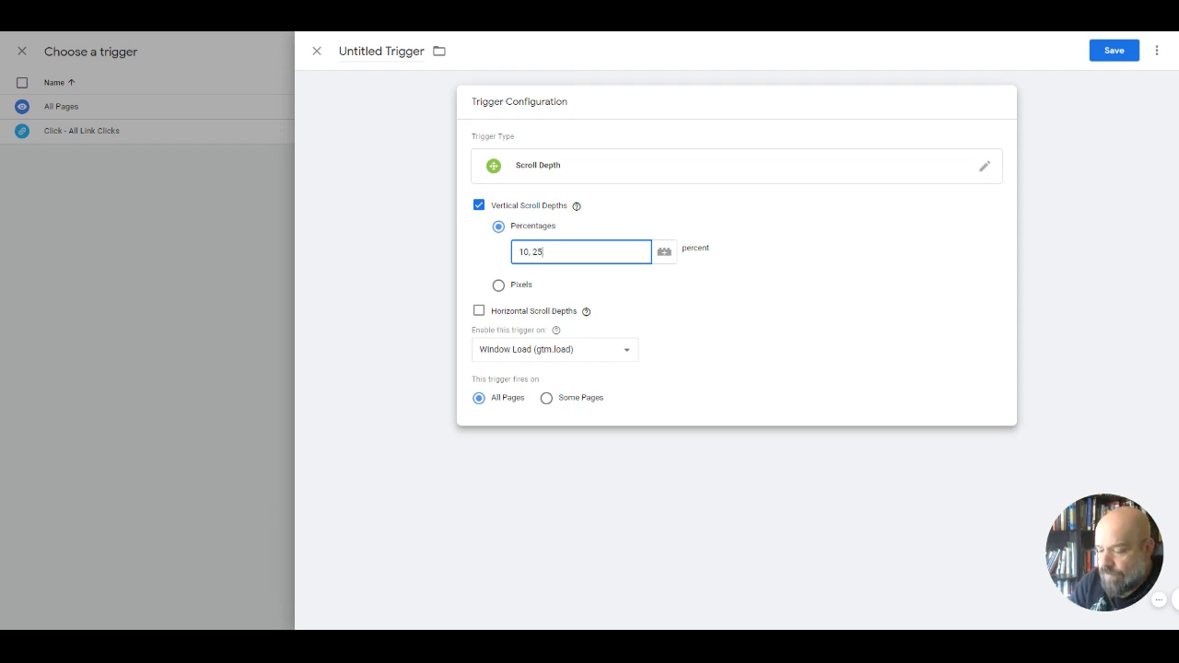
type(", 50, ")
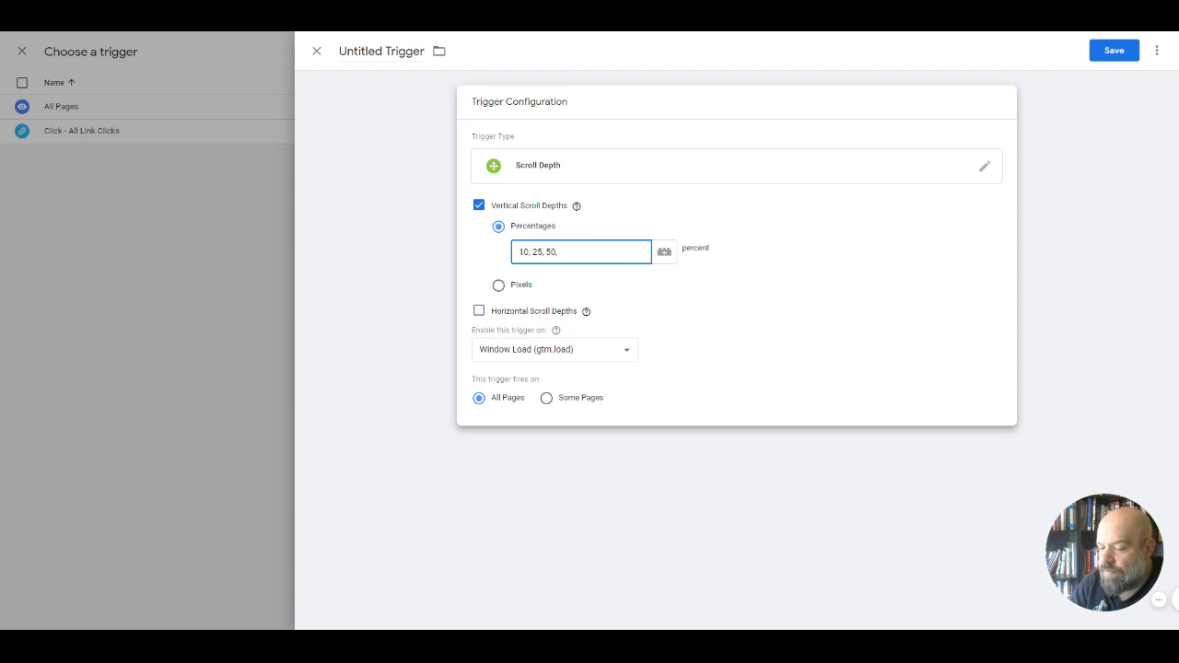
type("75, 90")
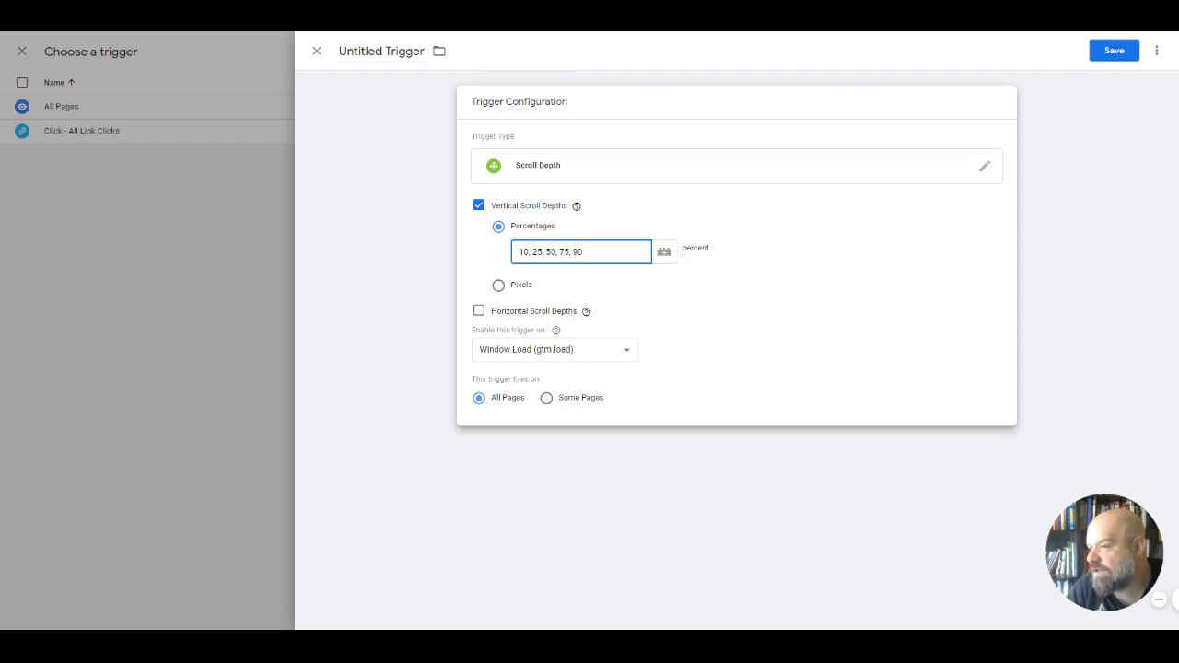
left_click(574, 206)
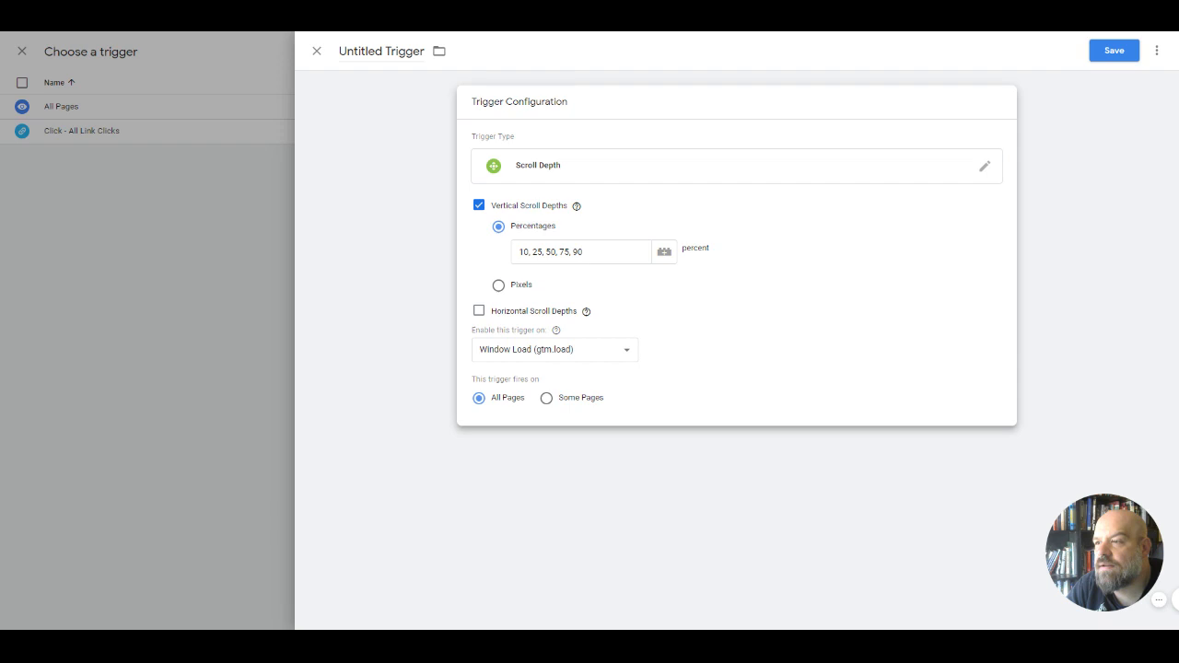
Save the scroll depth trigger under the name "Scroll - All Pages"
left_click(1114, 51)
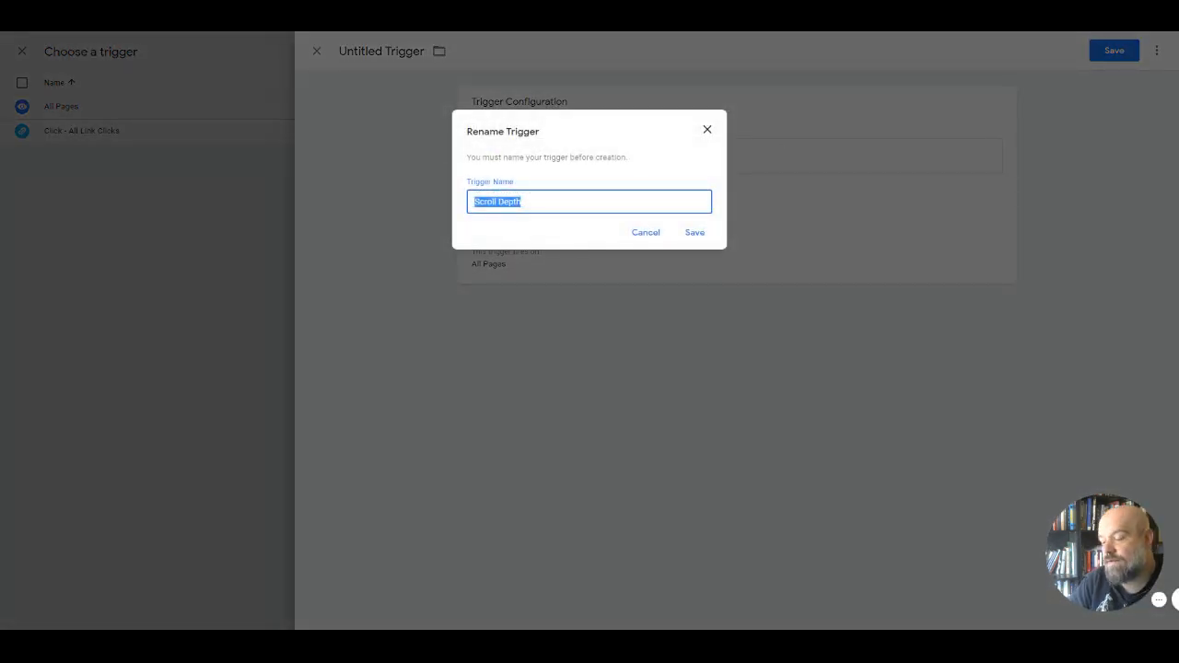
key("BackSpace")
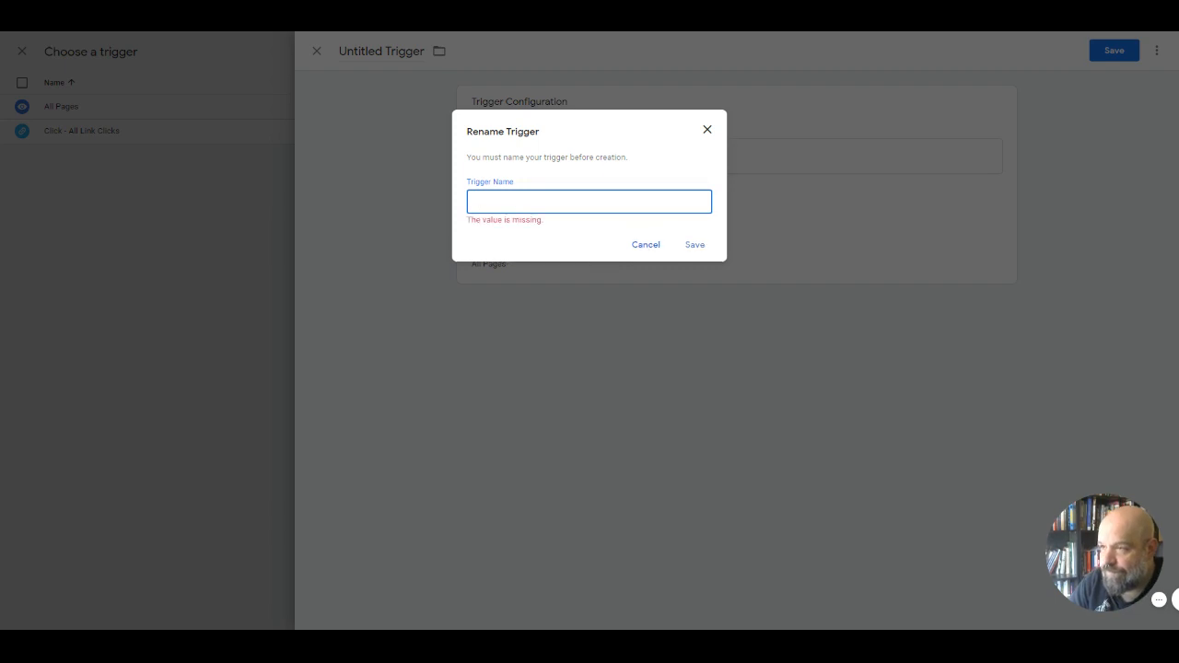
type("s")
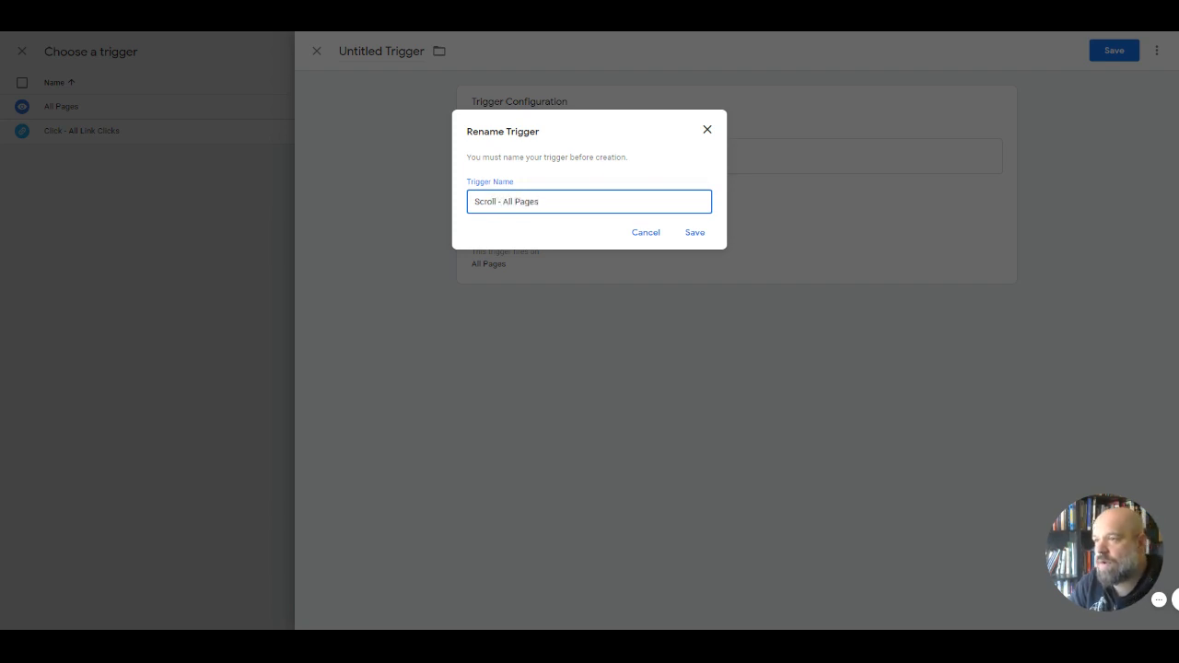
left_click(691, 236)
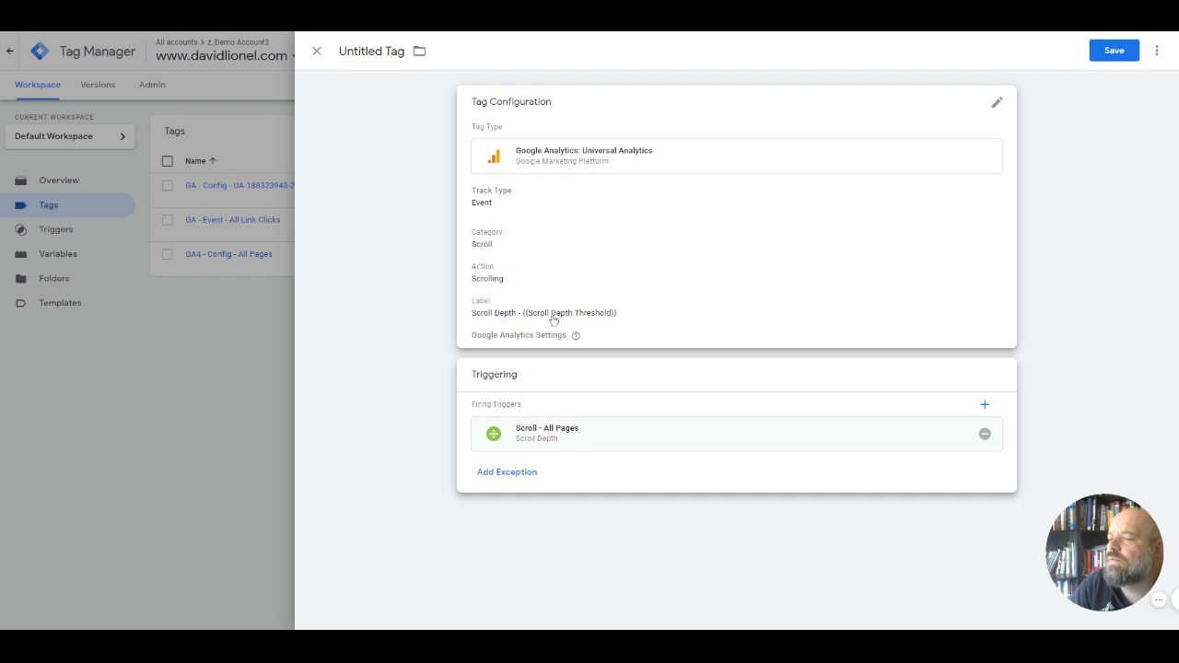
Review the scroll tag's event parameters and its advanced settings
left_click(609, 312)
scroll(621, 354, "down", 1)
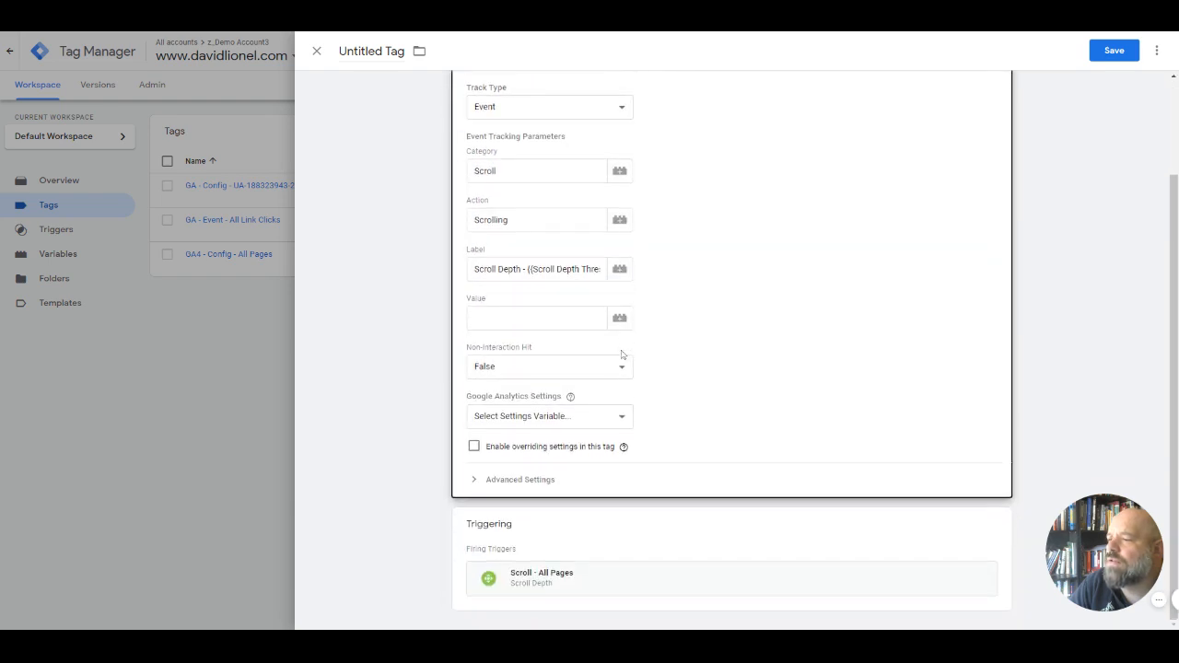
left_click(540, 479)
scroll(545, 475, "down", 2)
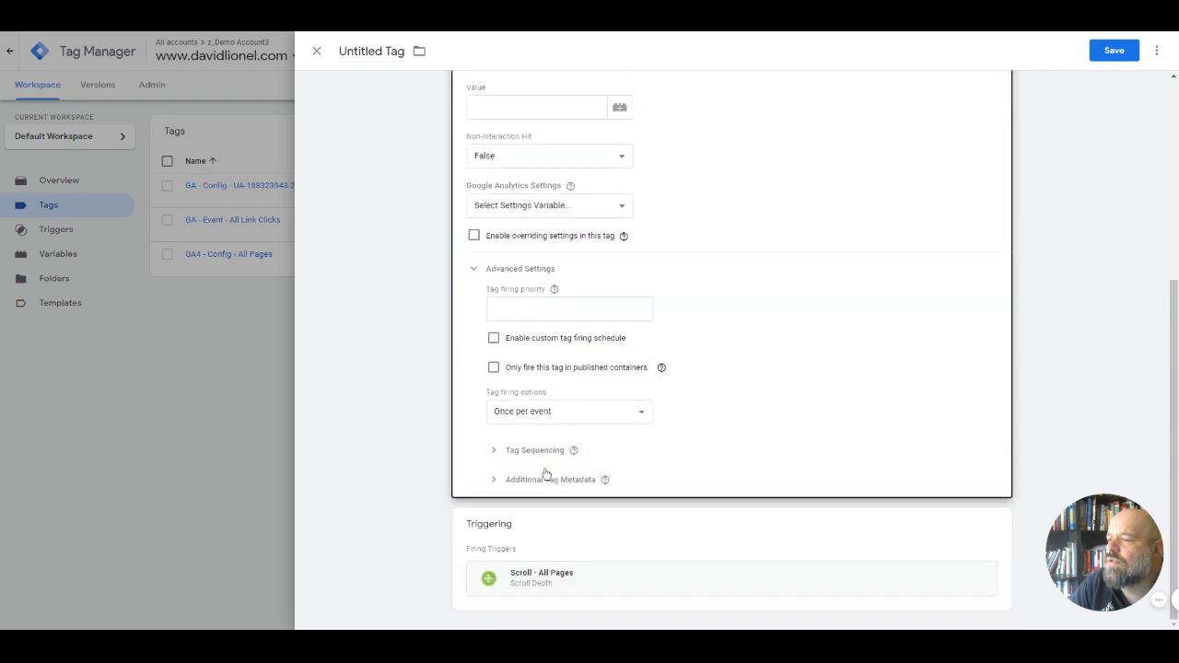
left_click(514, 269)
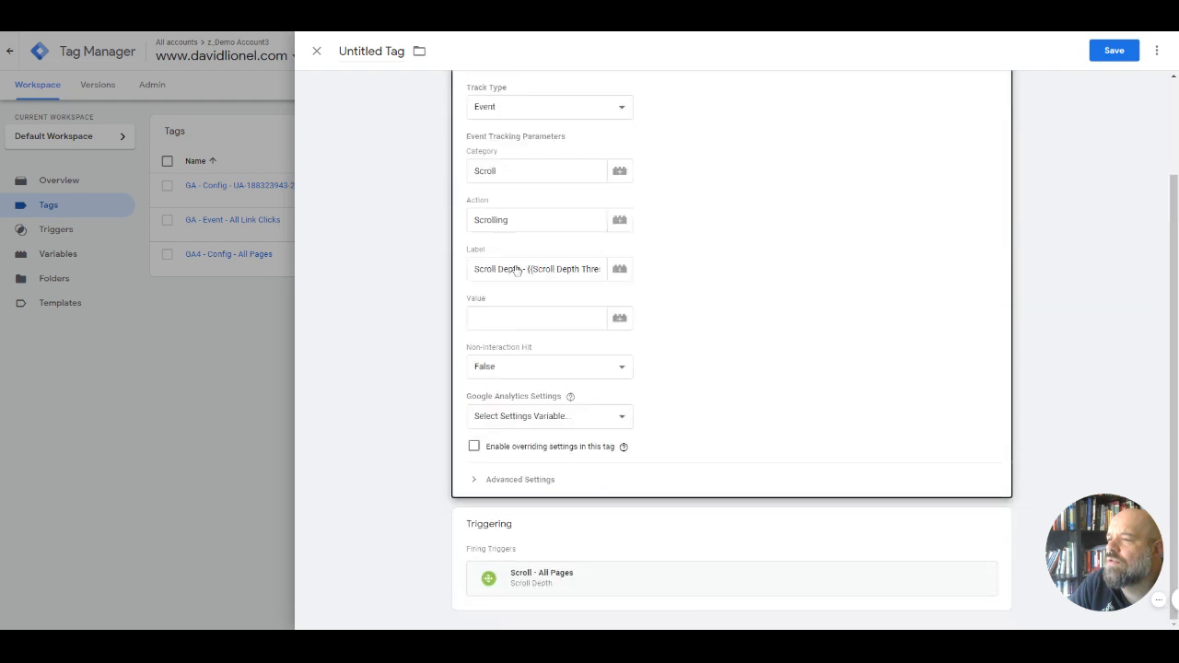
scroll(543, 386, "up", 2)
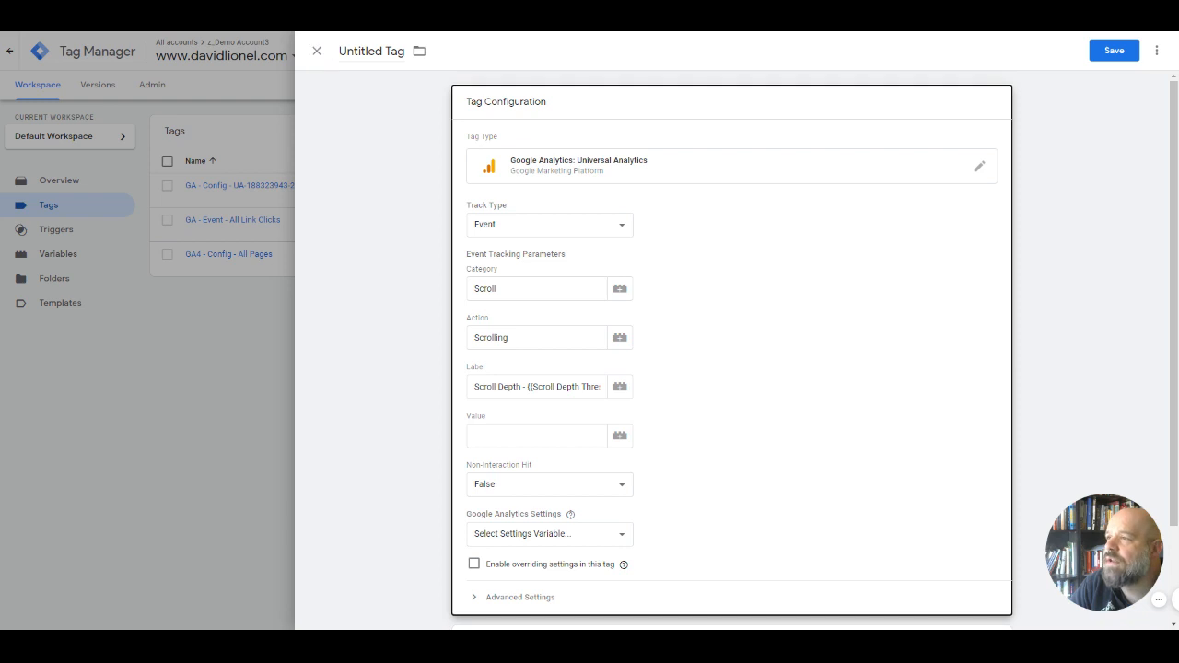
Name the tag "GA - Event - Scroll" and try to save it
left_click(359, 51)
key("ctrl+a")
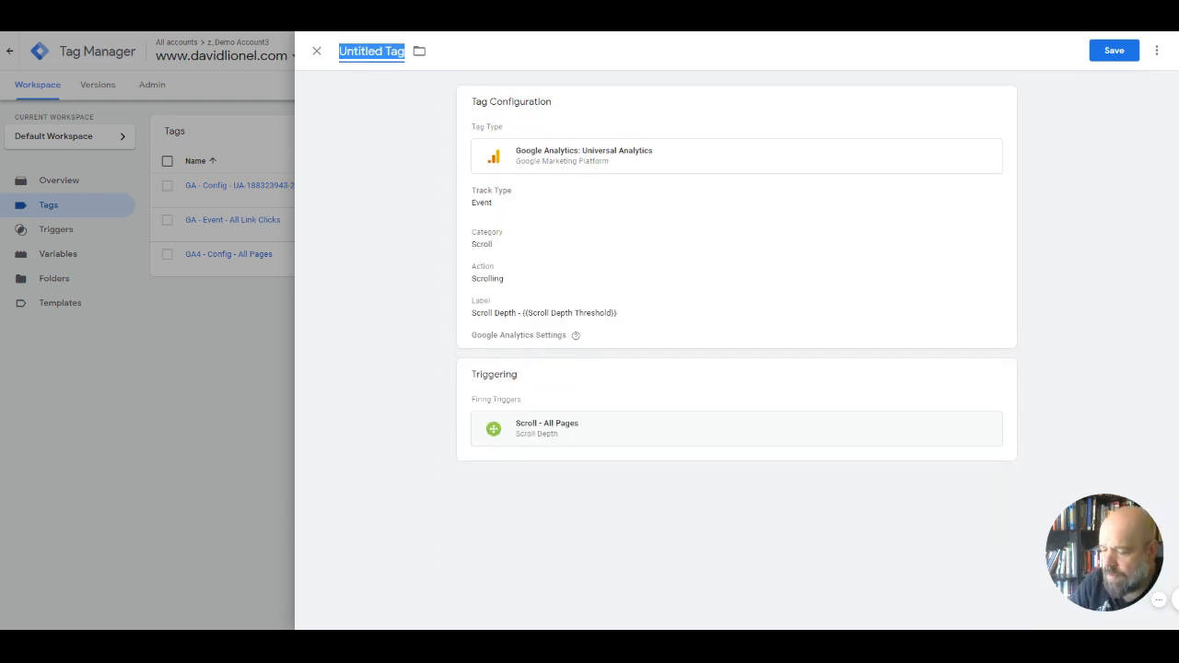
type("GA - S")
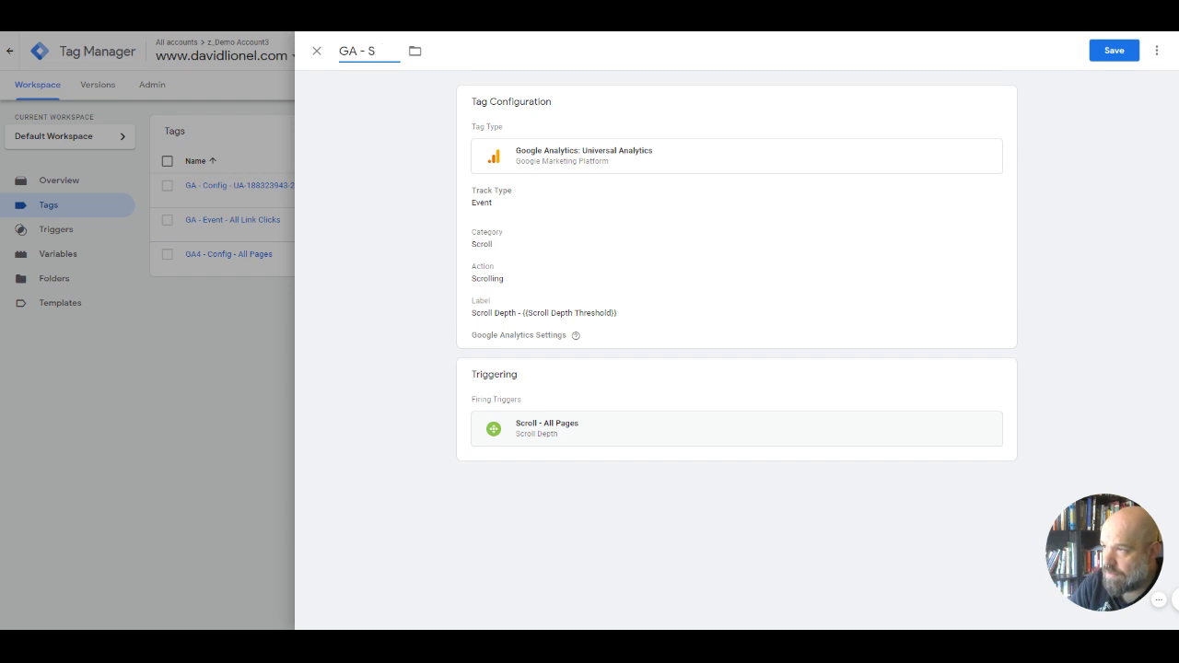
type("c")
key("BackSpace")
key("BackSpace")
type("Event")
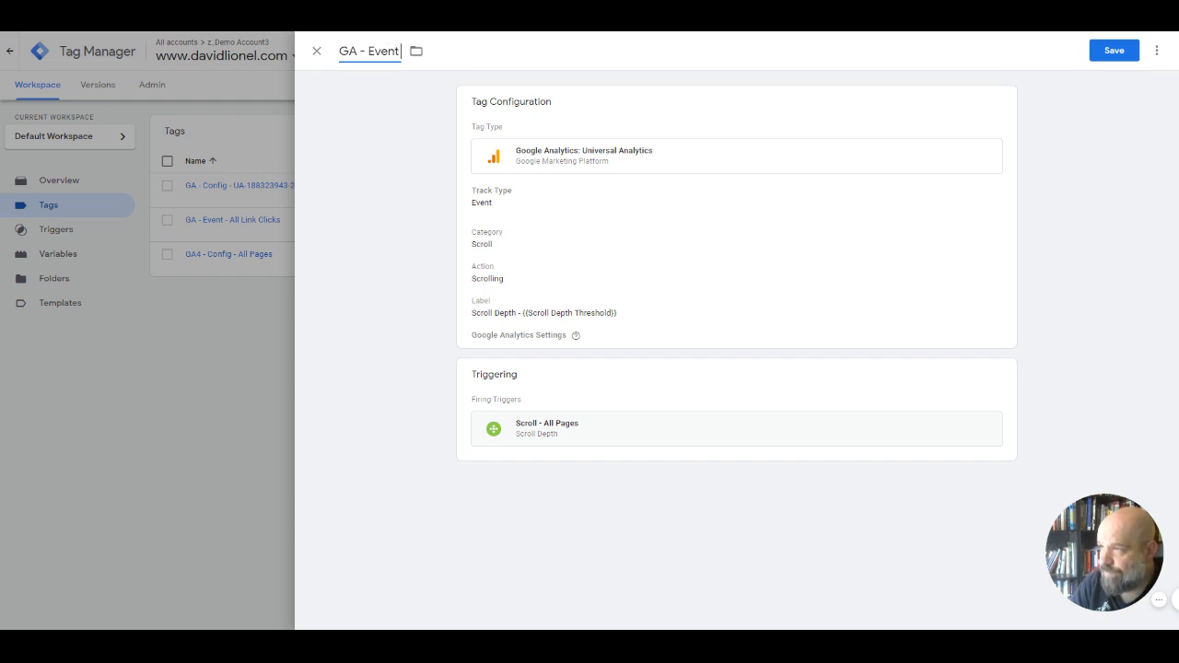
type(" - Al")
key("BackSpace")
key("BackSpace")
type("Sc")
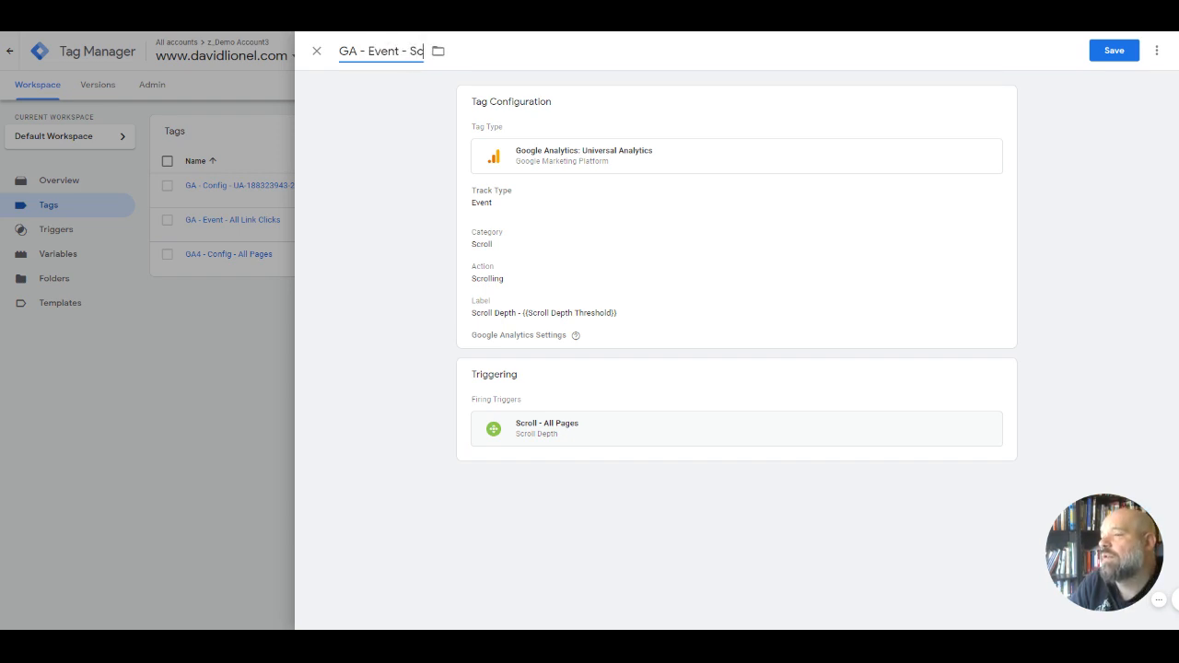
type("roll")
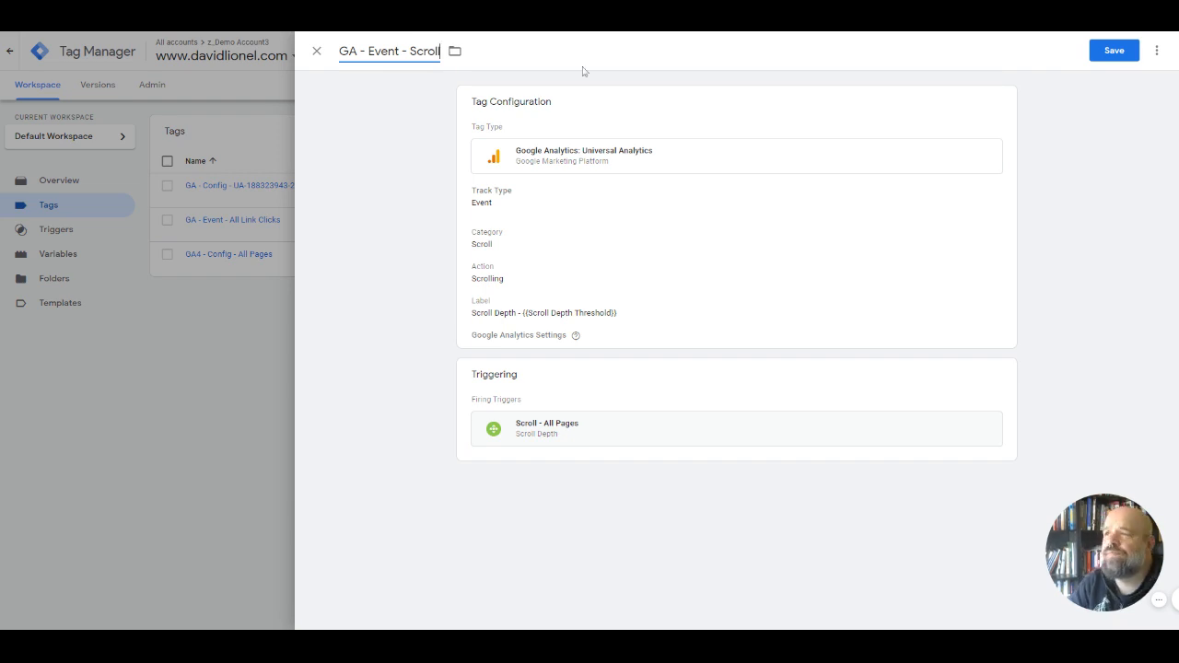
left_click(1133, 56)
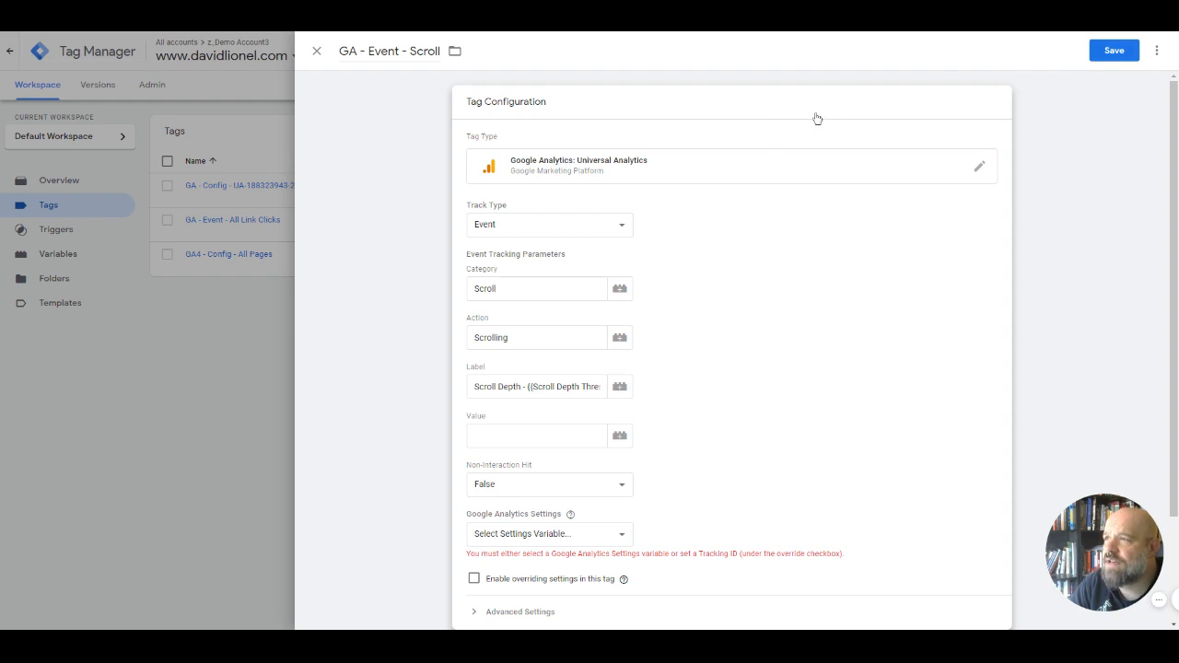
Assign the Google Analytics settings variable to the scroll event tag and save the tag
scroll(663, 350, "down", 2)
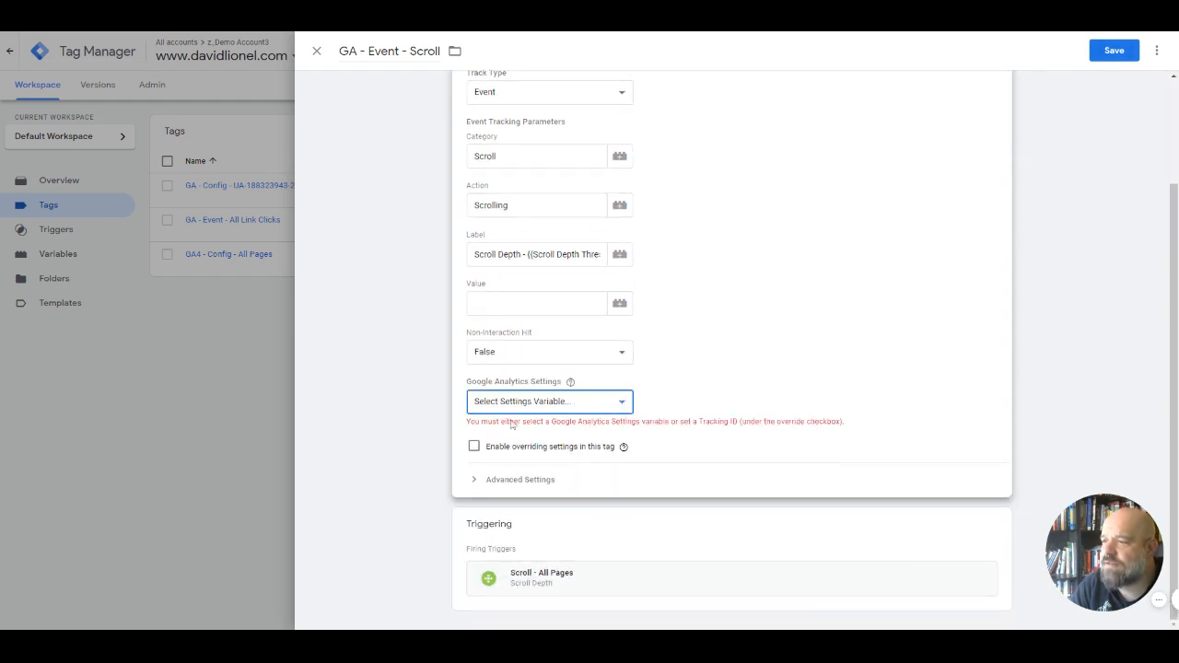
left_click(537, 401)
left_click(537, 420)
left_click(1108, 53)
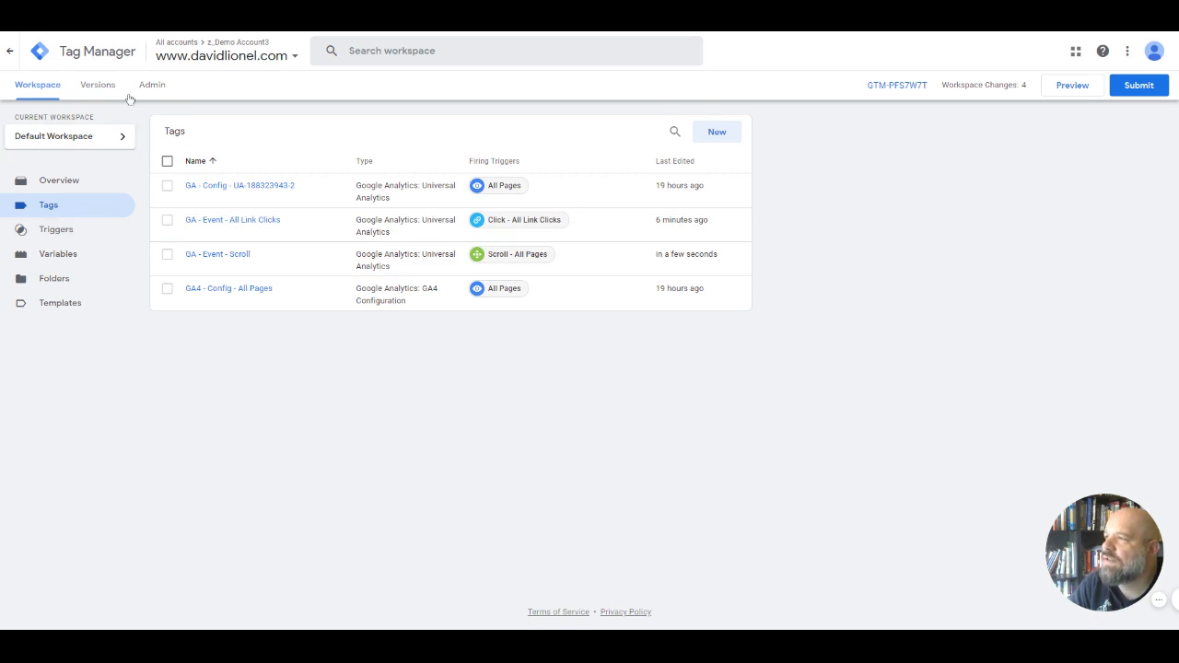
Start the container's preview mode in Tag Assistant and connect it to the prefilled website URL with the debug signal included
left_click(1071, 87)
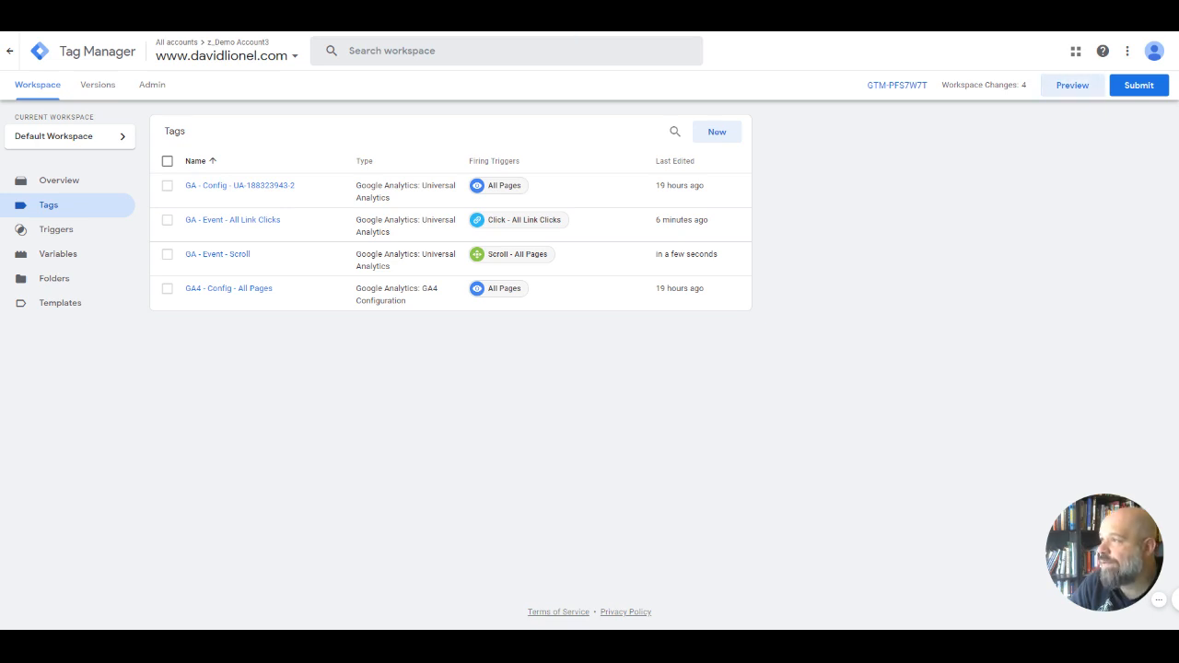
key("ctrl+Tab")
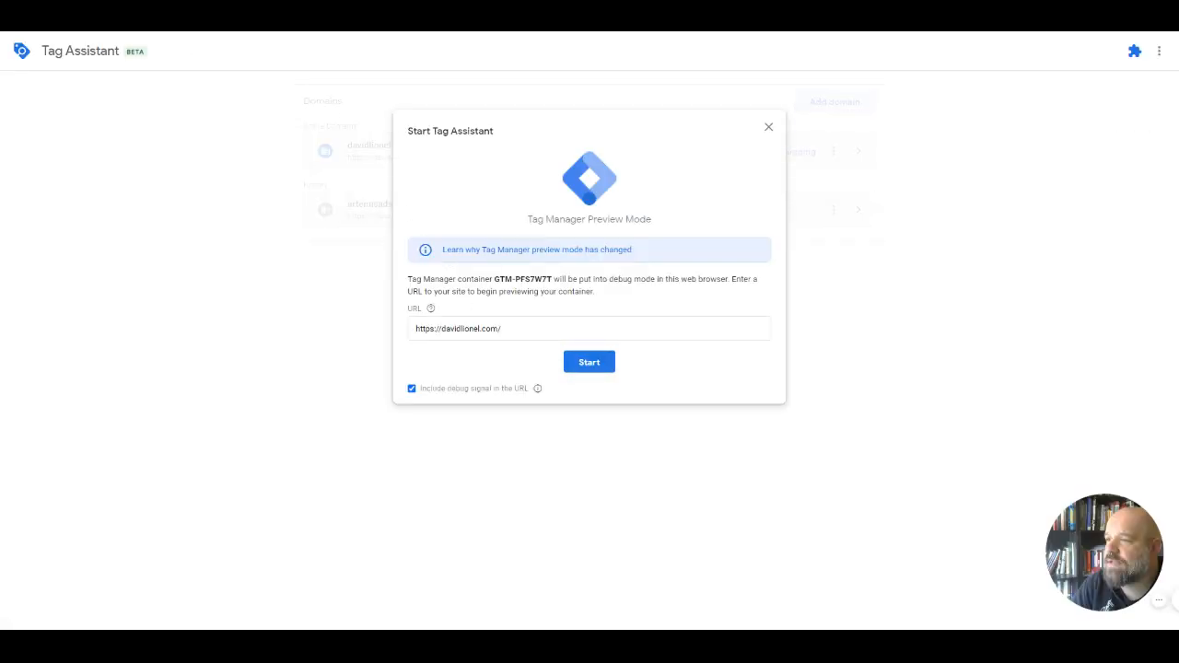
left_click(566, 357)
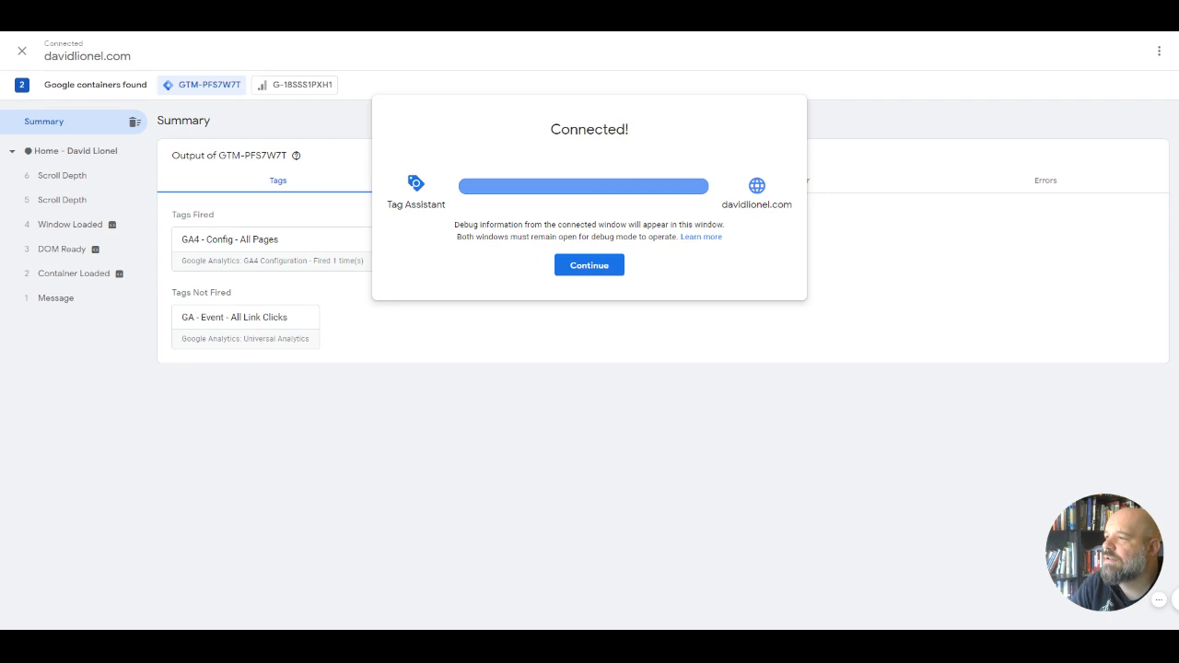
Check the GA - Event - Scroll tag's firing details for the first Scroll Depth message, with variables displayed as values
left_click(607, 266)
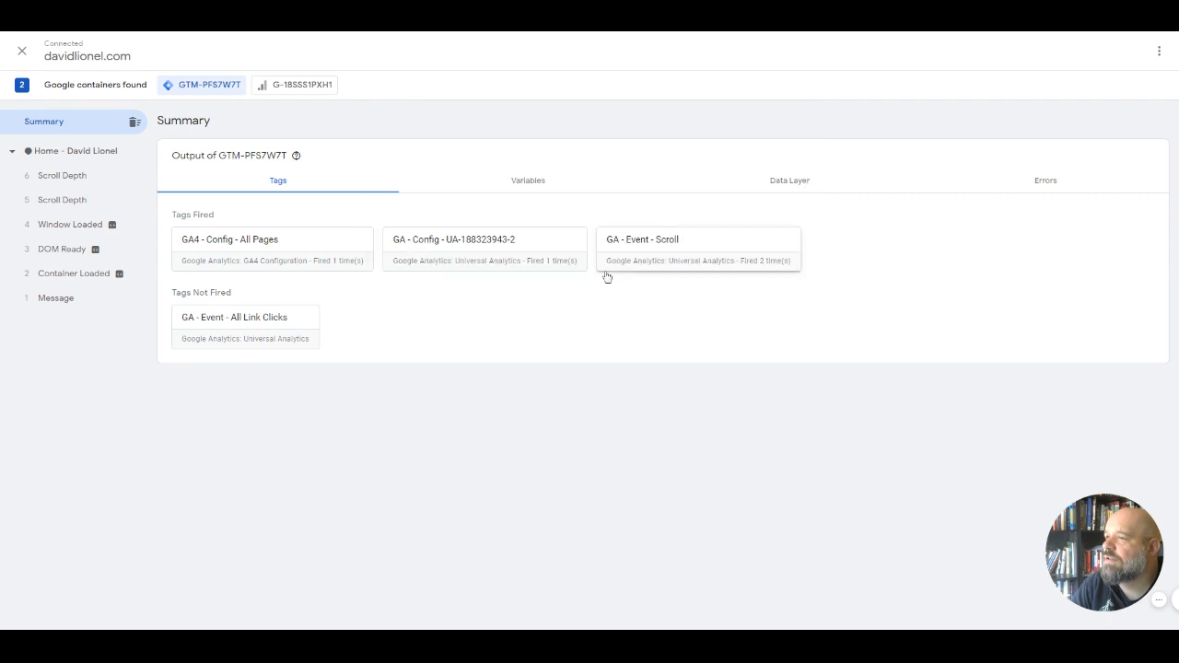
left_click(720, 255)
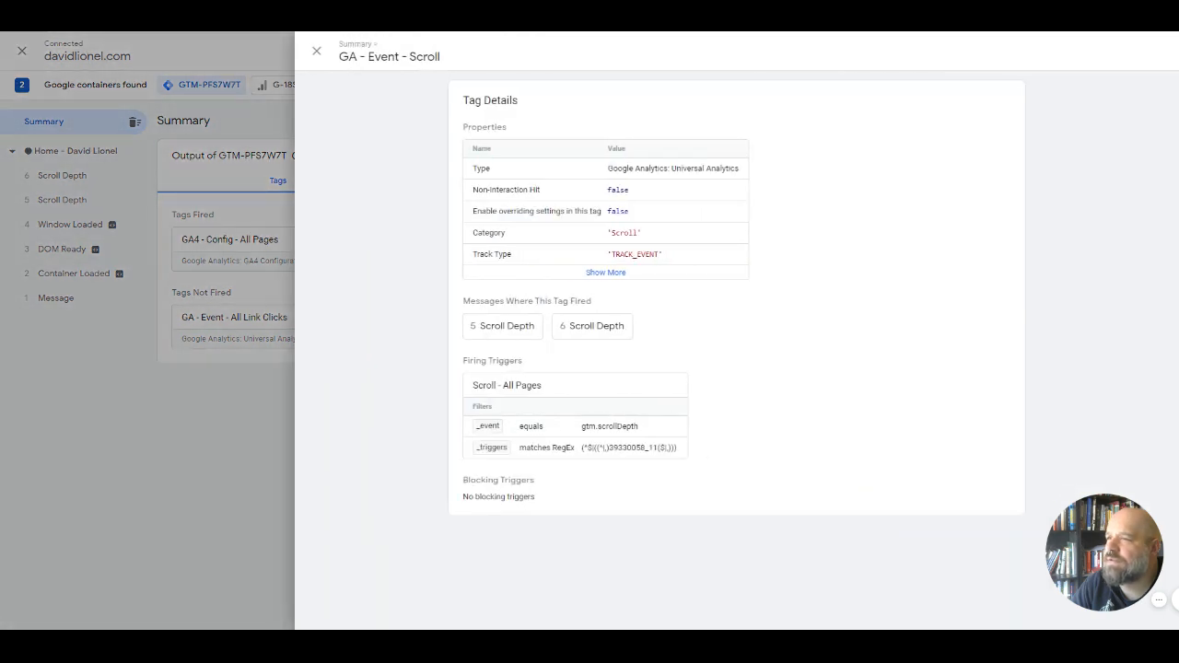
left_click(521, 328)
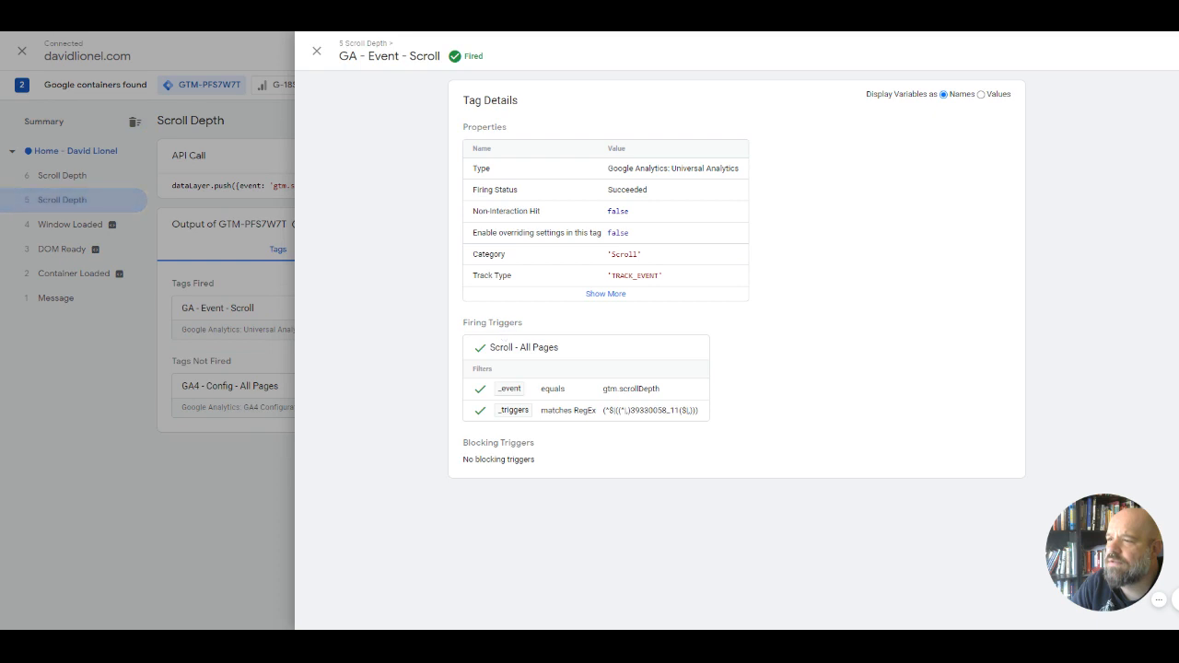
left_click(981, 94)
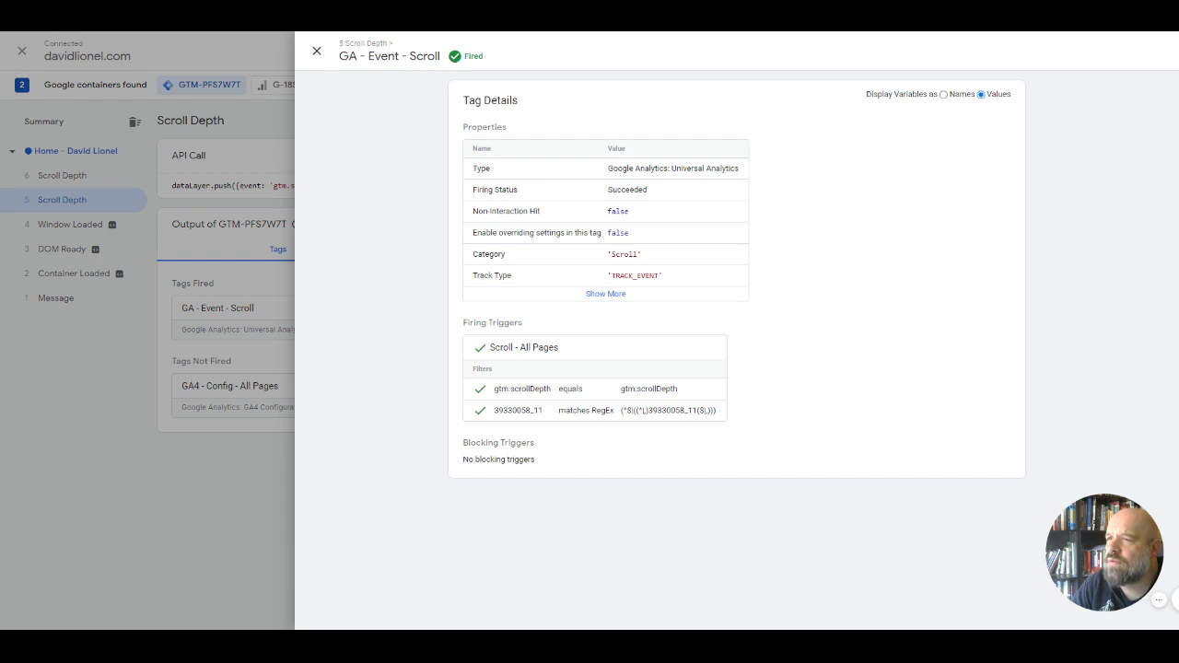
left_click(316, 50)
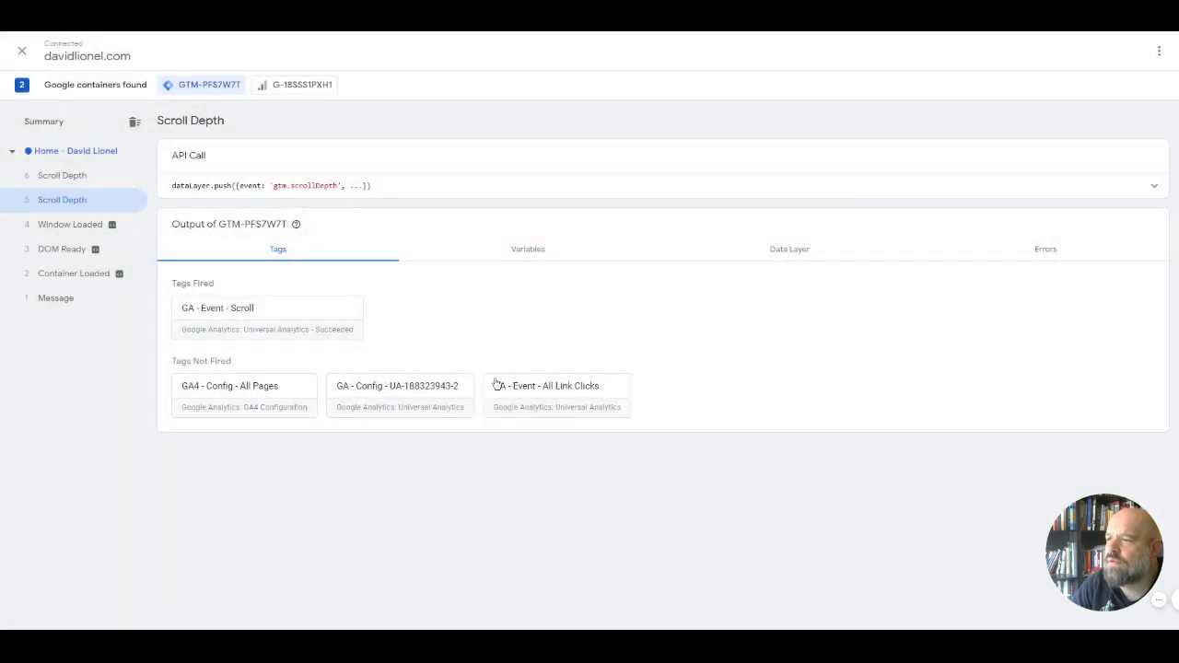
Examine the scroll tag's expanded property list for that message with variables displayed as values, and close the details
left_click(216, 319)
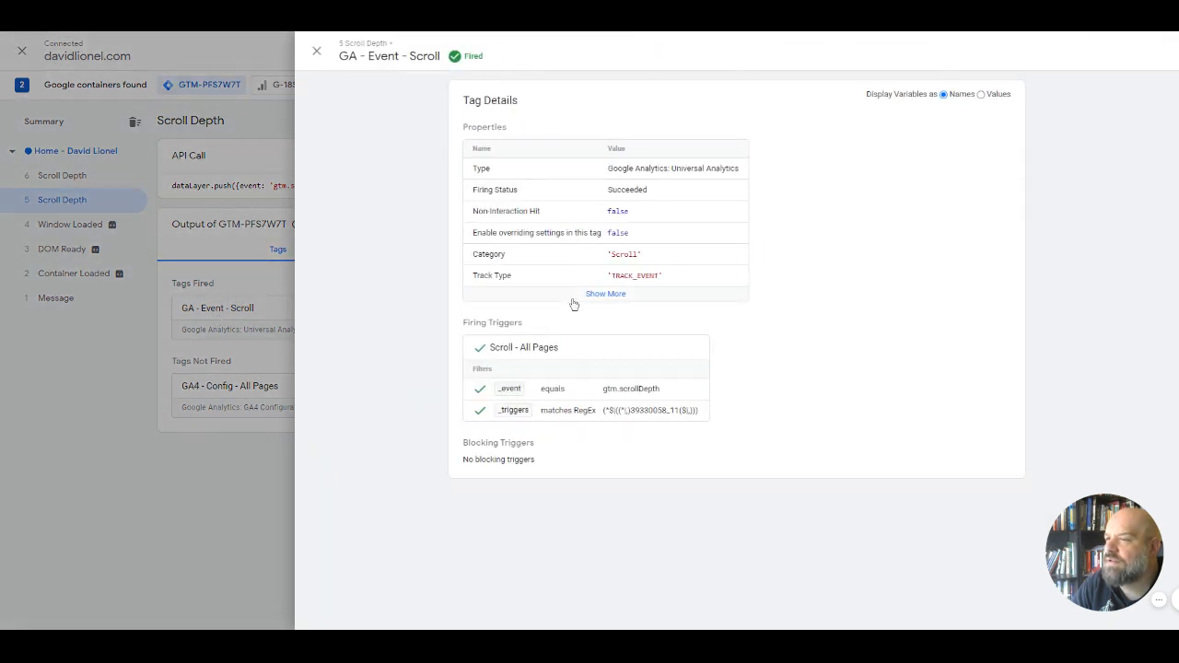
left_click(600, 300)
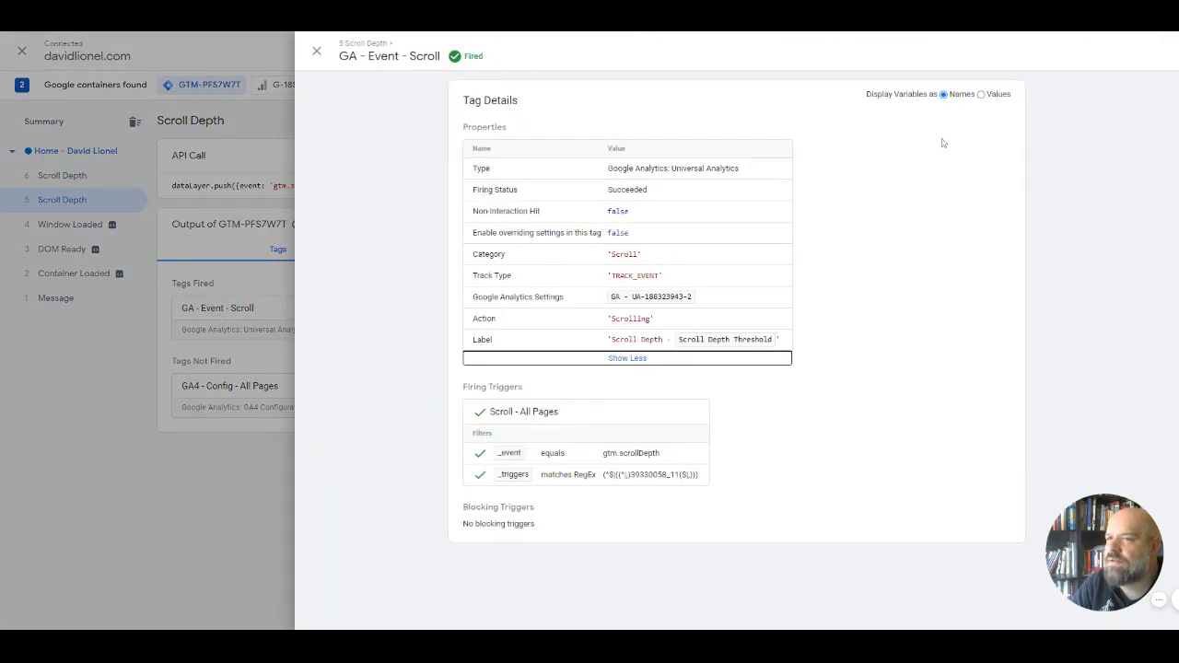
left_click(987, 96)
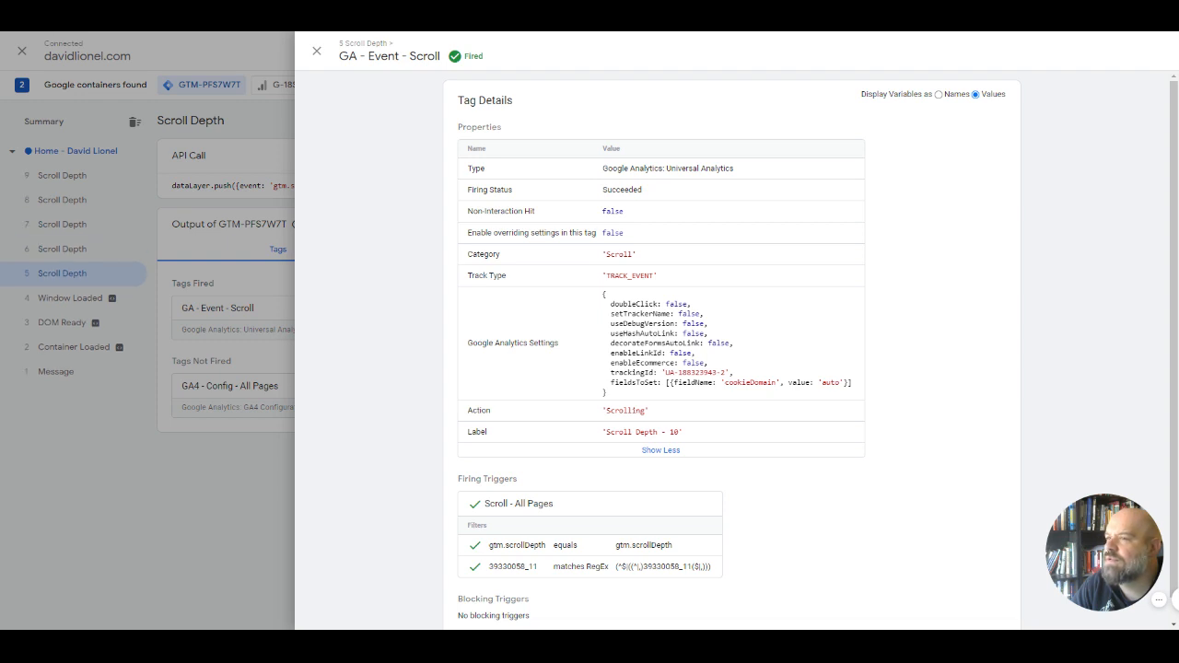
scroll(308, 187, "down", 1)
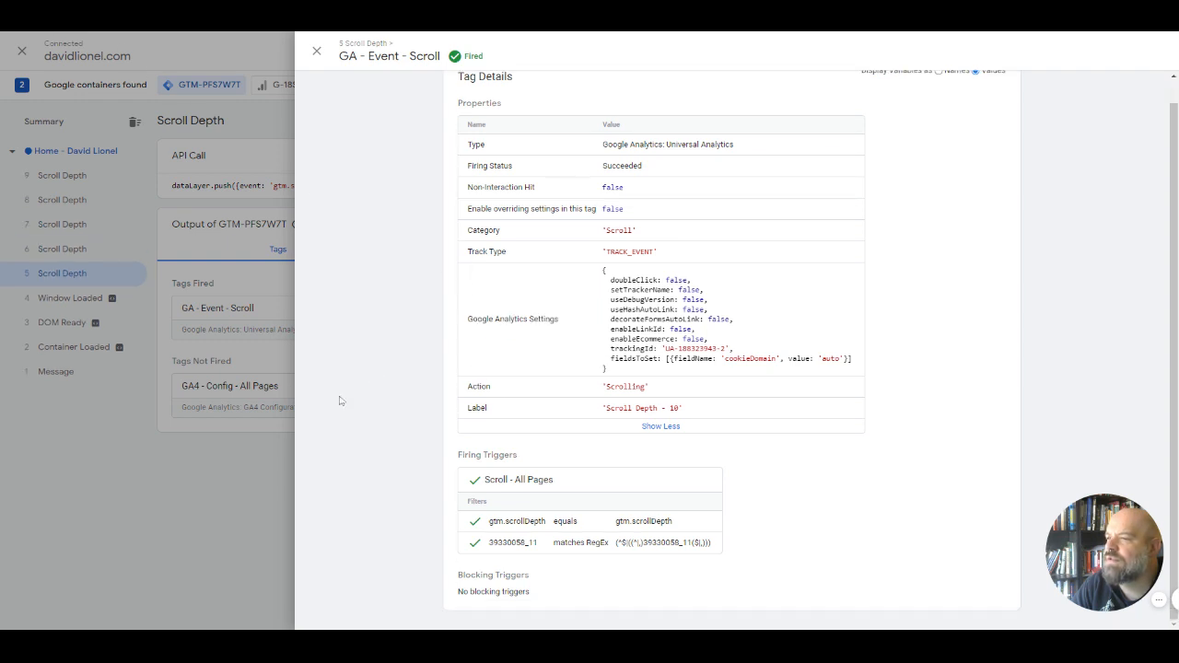
left_click(234, 473)
Reopen the scroll tag's full properties as values and check the depth threshold in the event label
left_click(240, 337)
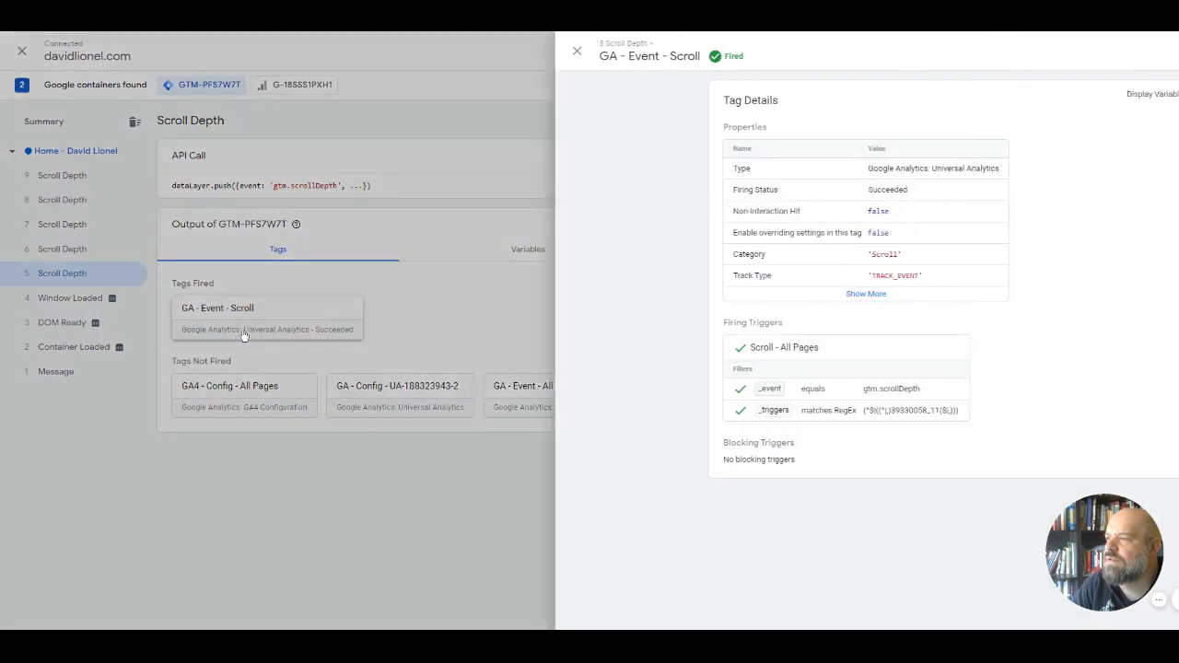
left_click(609, 294)
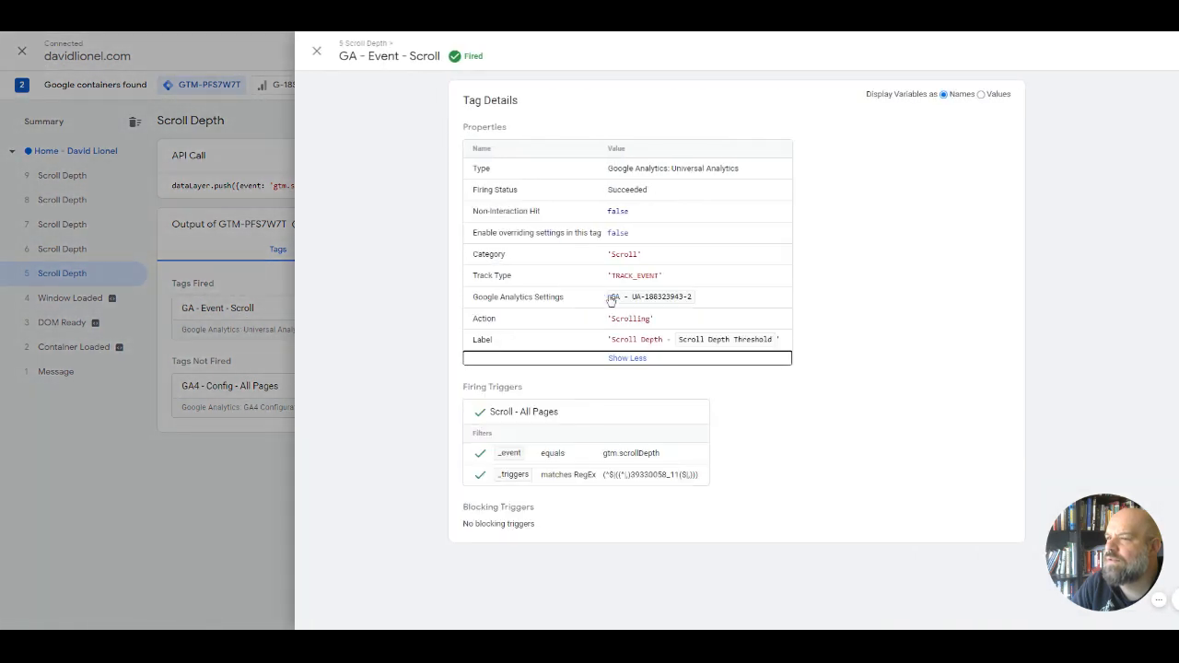
left_click(985, 94)
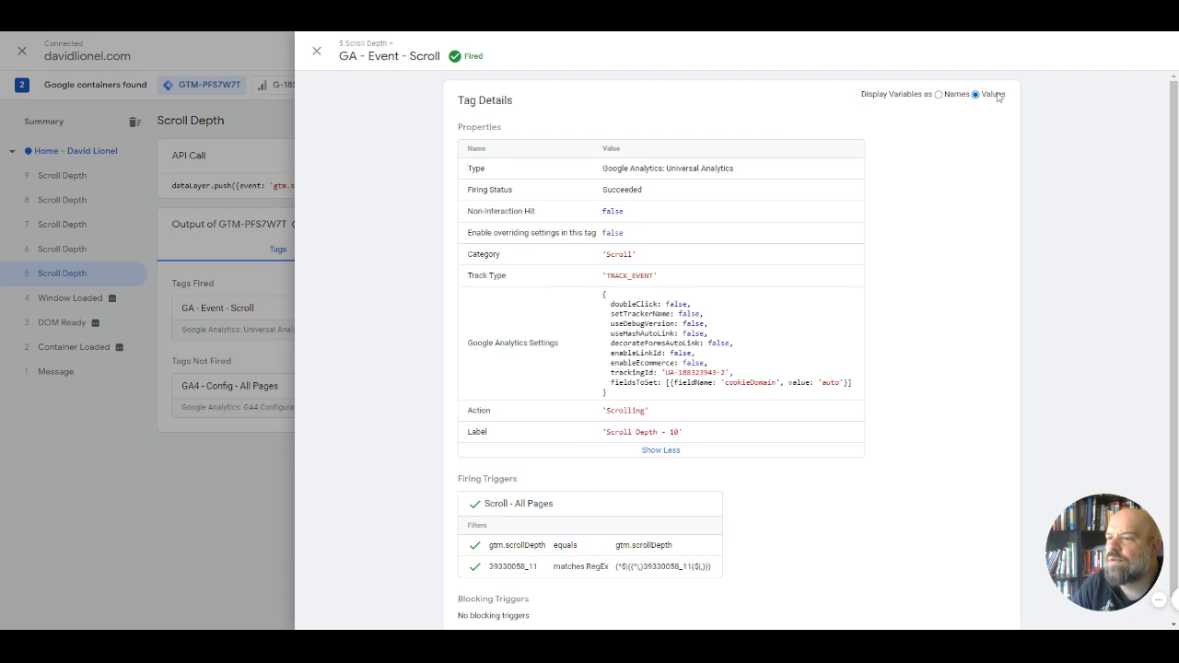
scroll(676, 448, "down", 1)
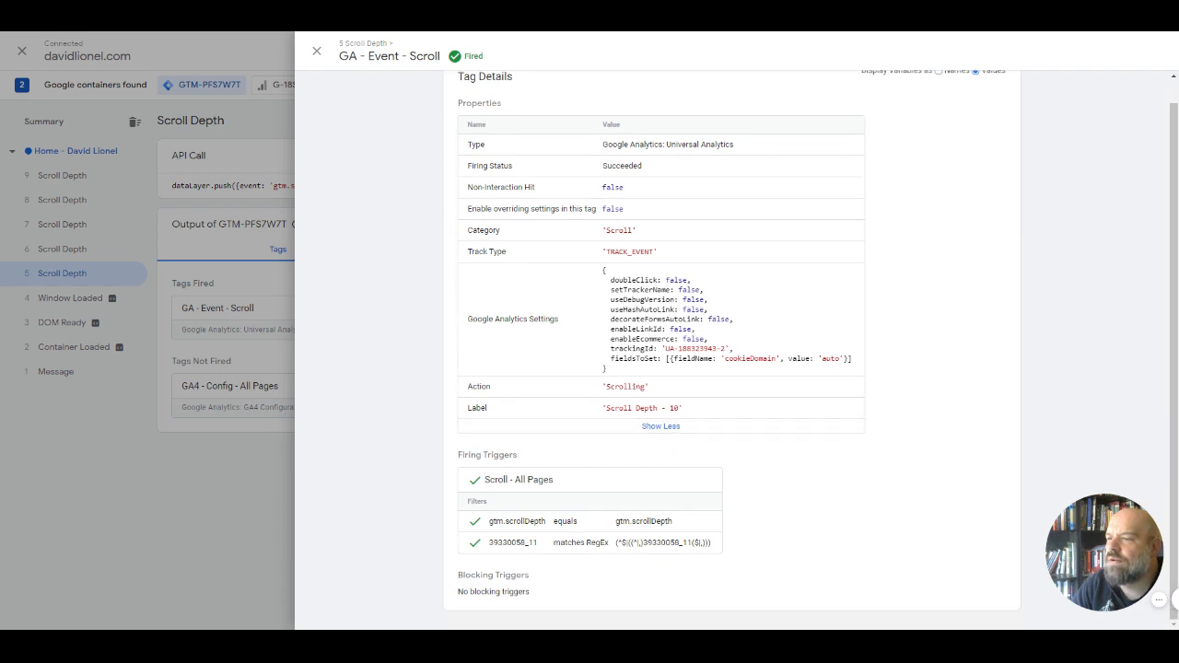
left_click_drag(662, 408, 674, 408)
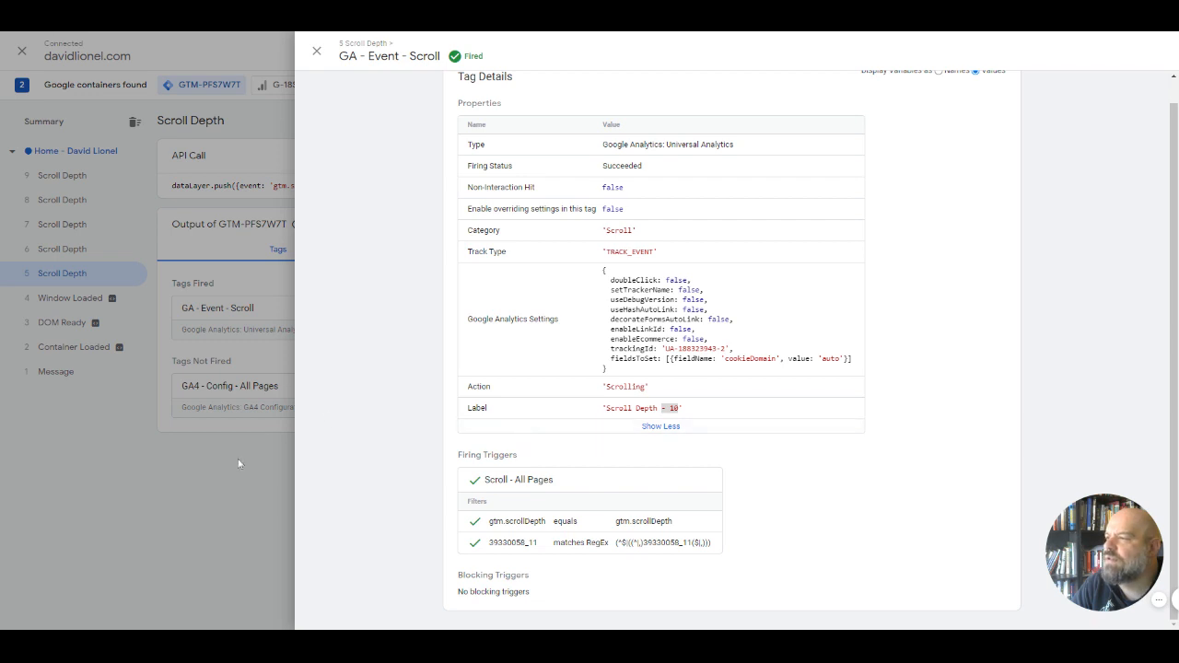
left_click(237, 462)
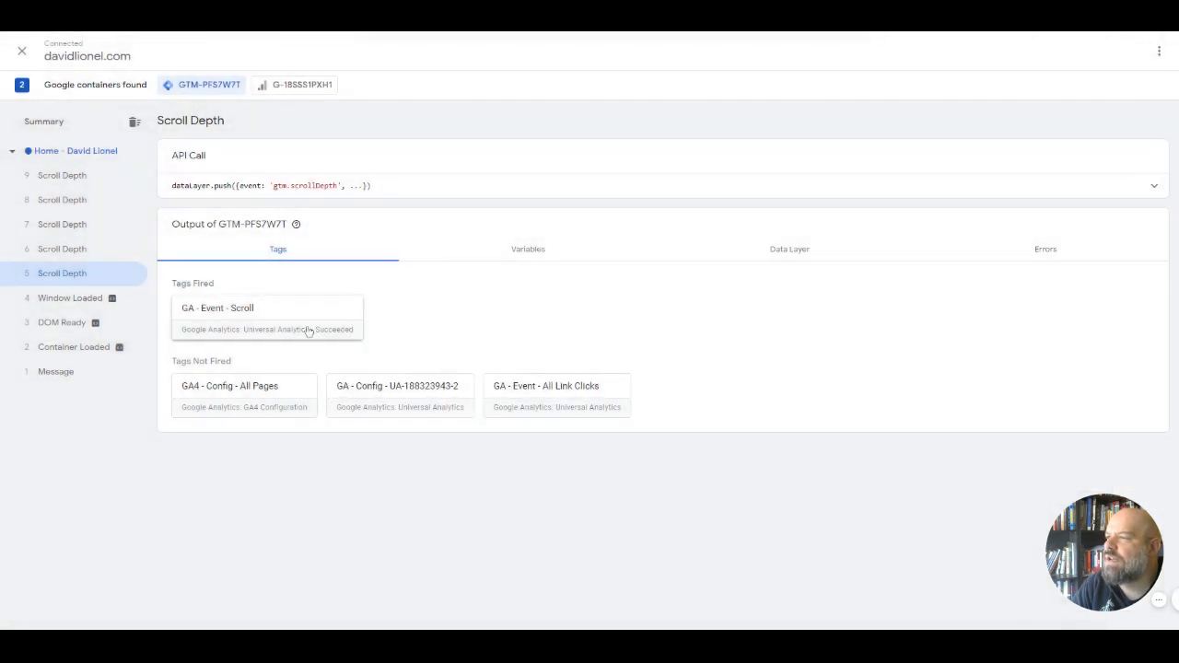
Look over the variables and errors recorded for the first Scroll Depth message, and return to its tags
left_click(521, 258)
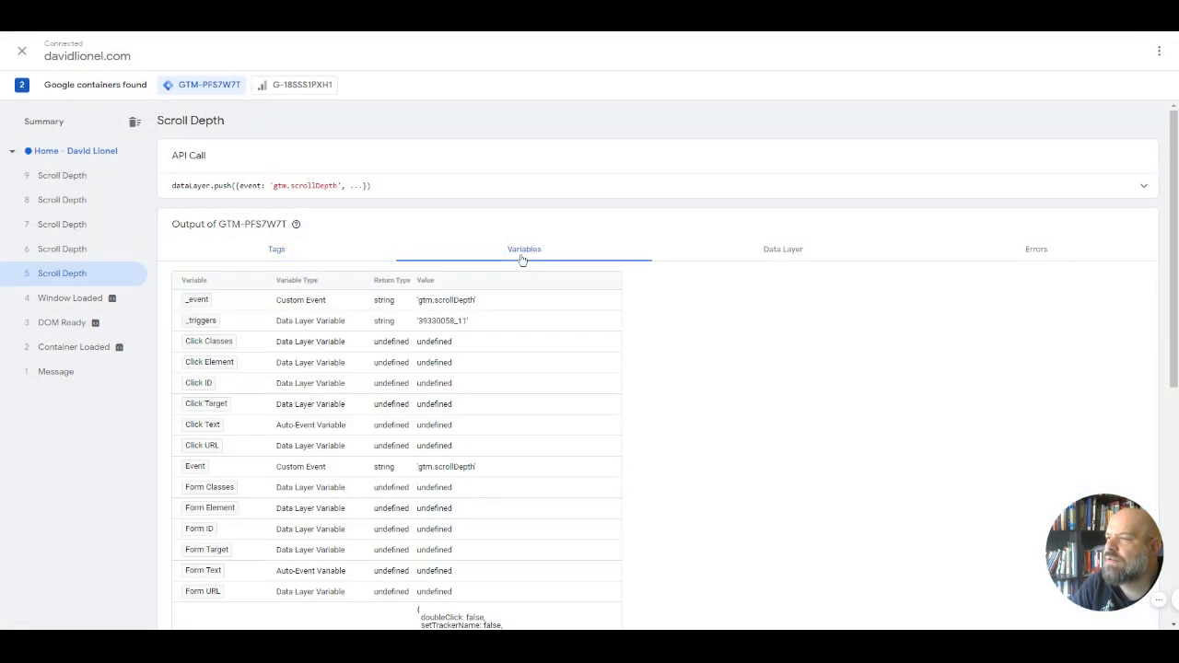
left_click(278, 260)
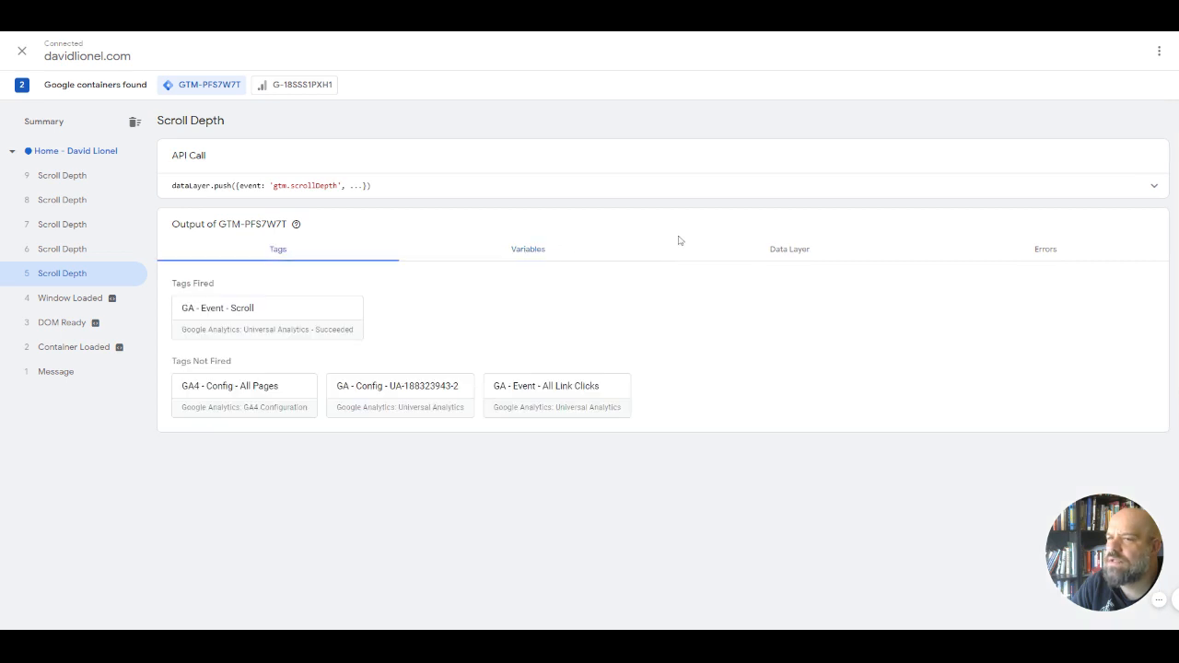
left_click(1062, 263)
left_click(278, 250)
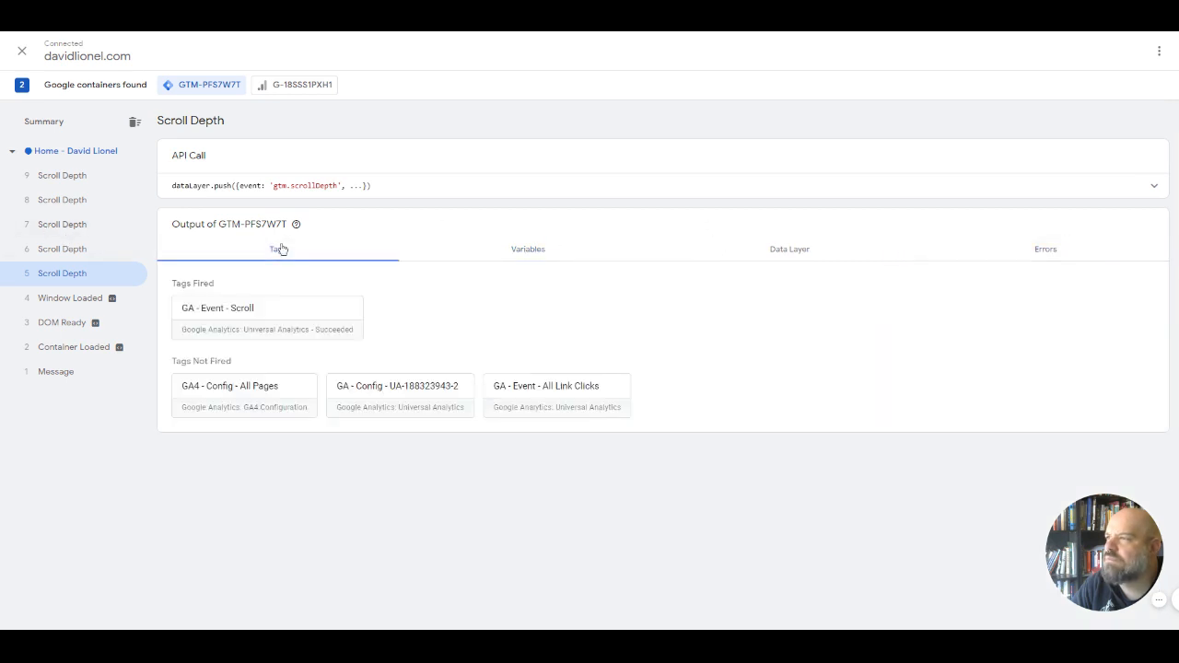
Inspect the scroll tag's full properties as values for Scroll Depth message 7, checking the threshold in its label
left_click(79, 253)
left_click(70, 229)
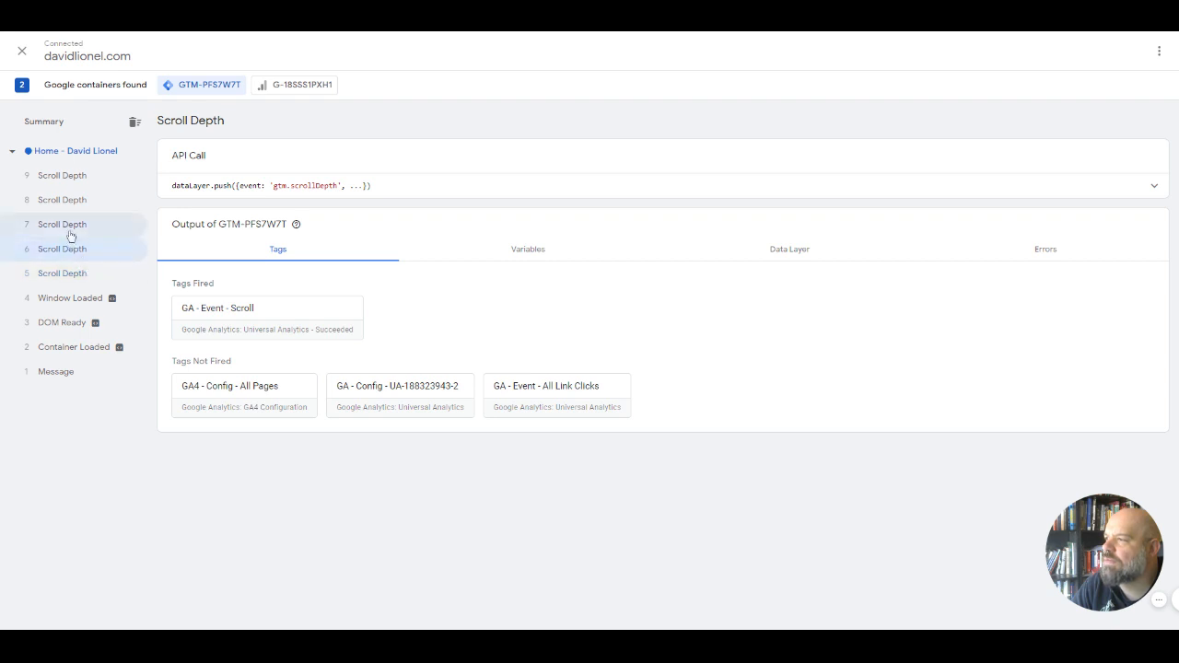
left_click(251, 323)
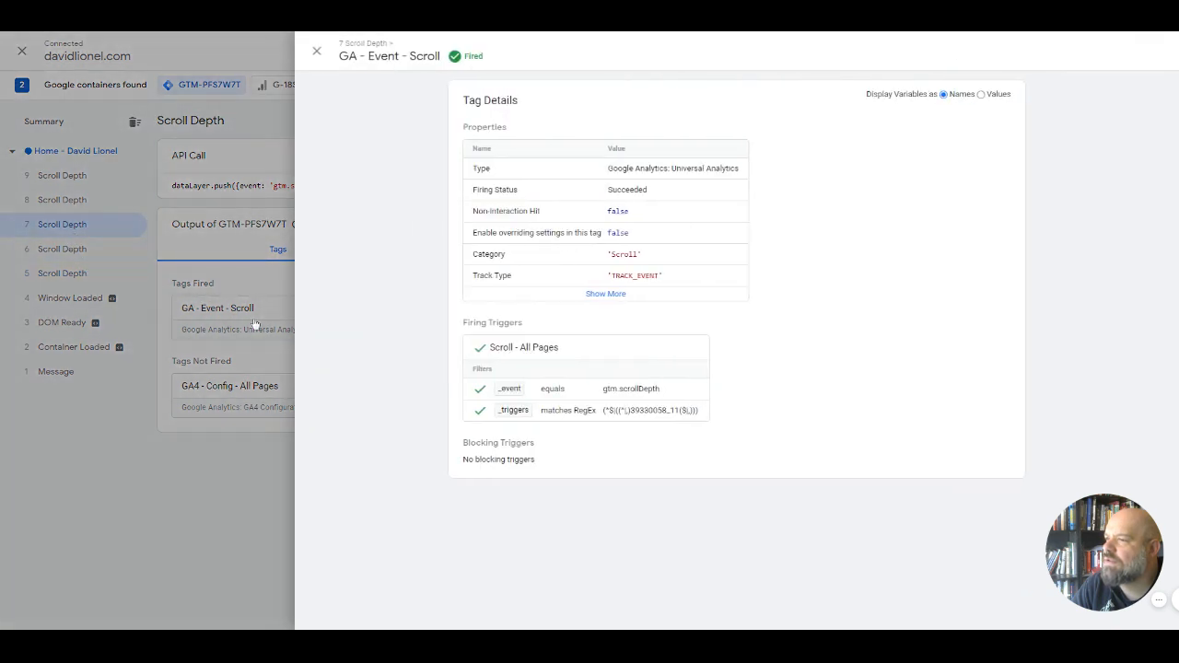
left_click(617, 293)
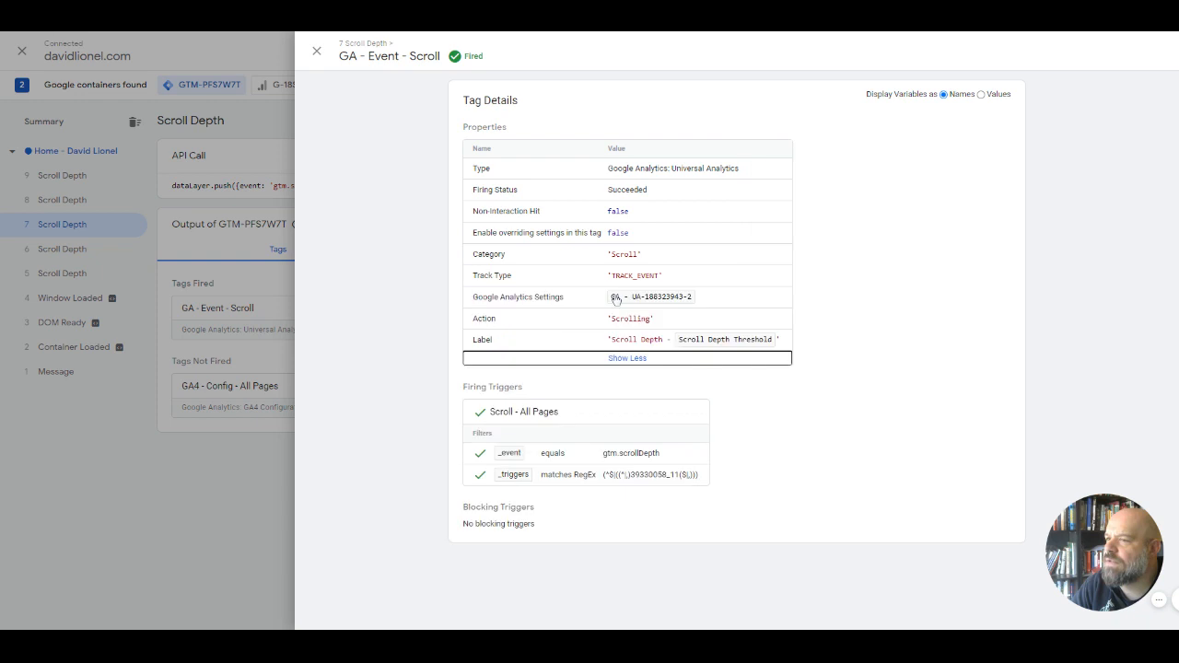
left_click(992, 100)
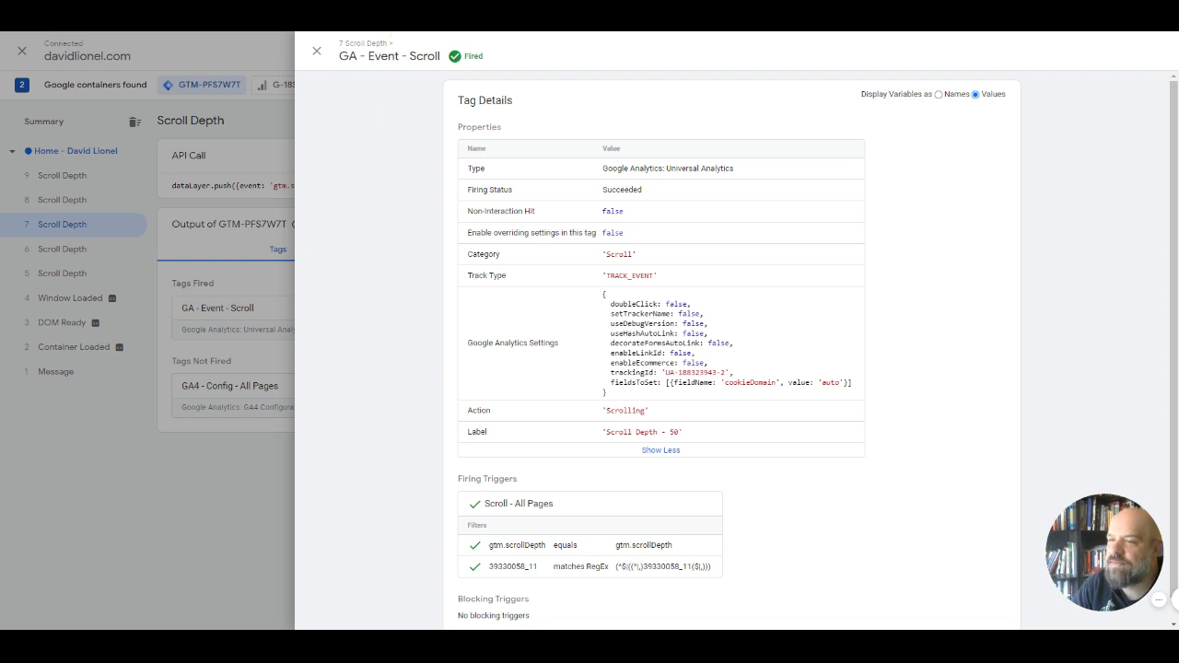
left_click(200, 502)
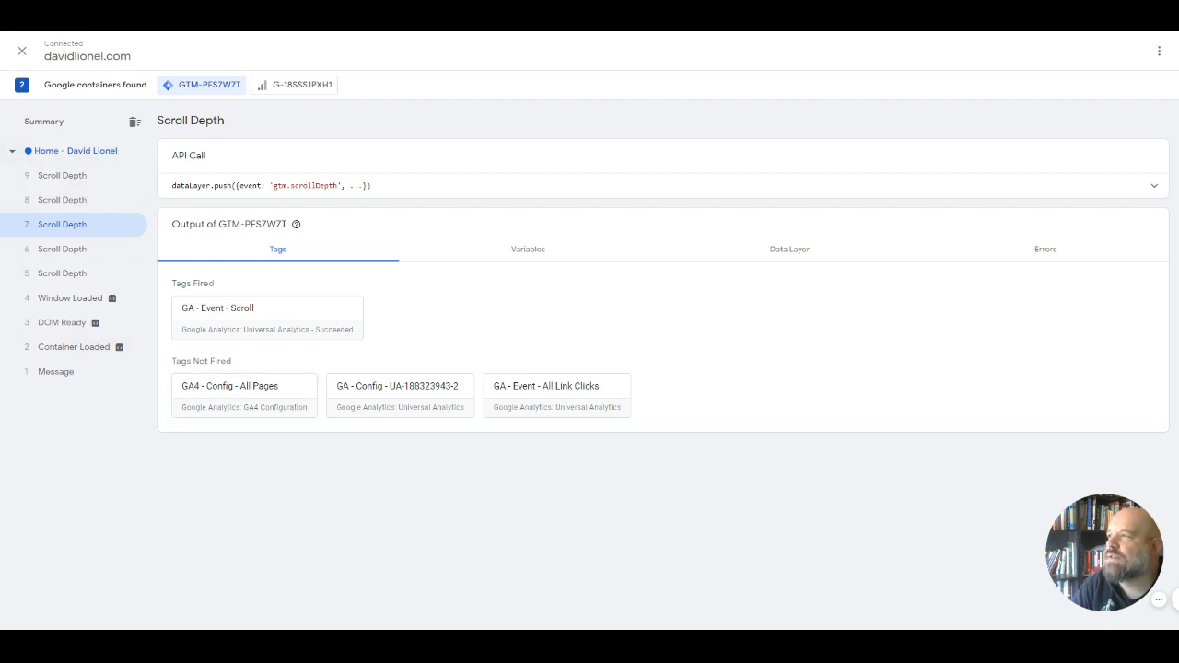
Stop the current debugging session and reconnect Tag Assistant to the most recently debugged domain in the history
left_click(23, 51)
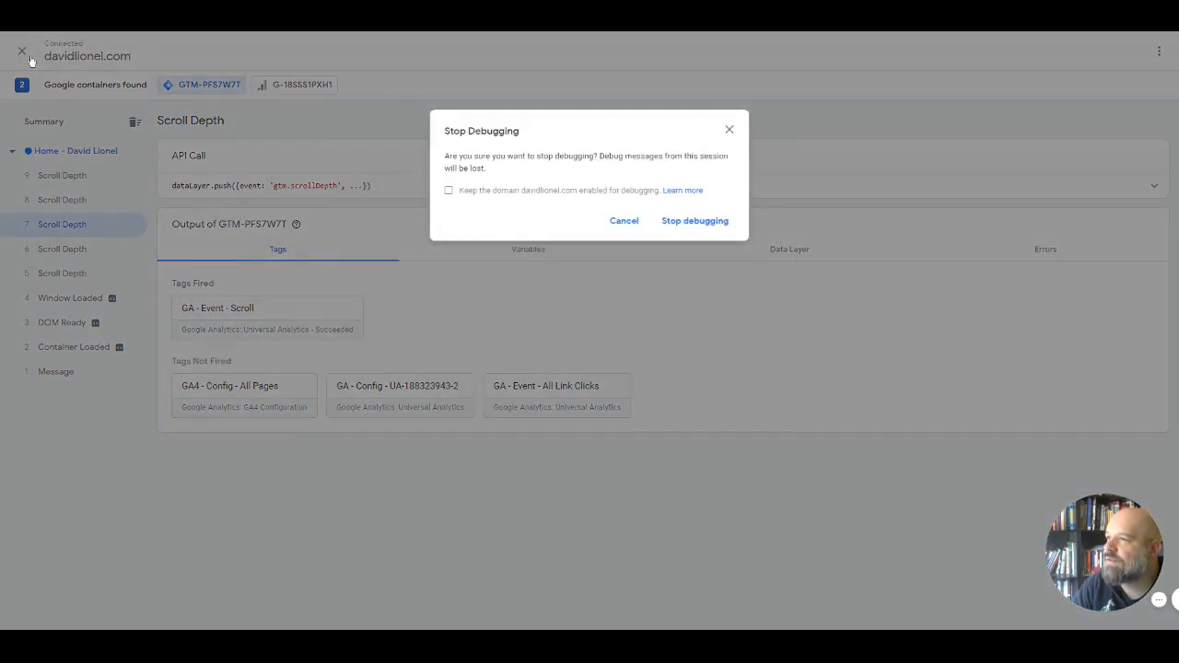
left_click(696, 221)
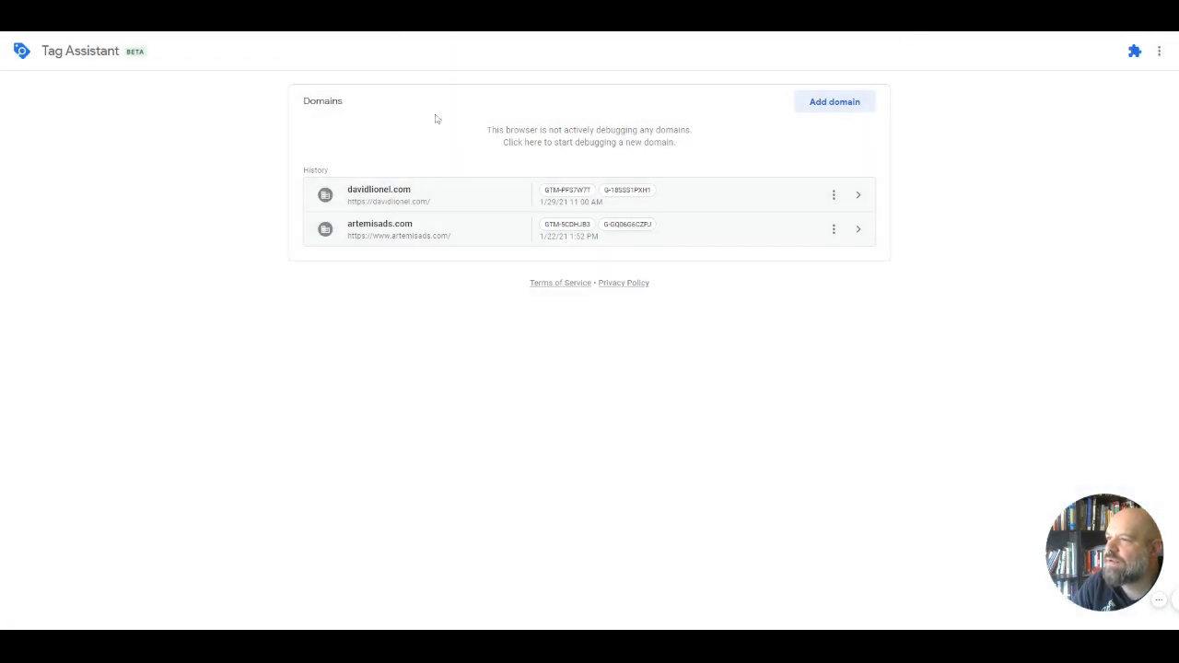
left_click(448, 193)
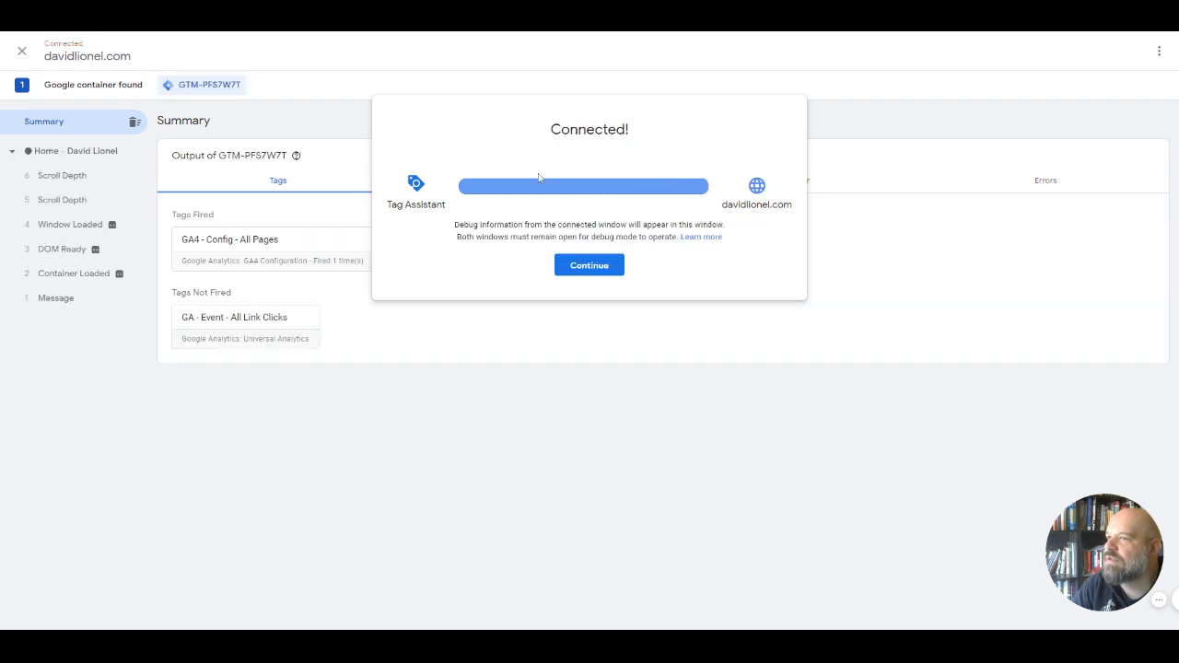
left_click(582, 269)
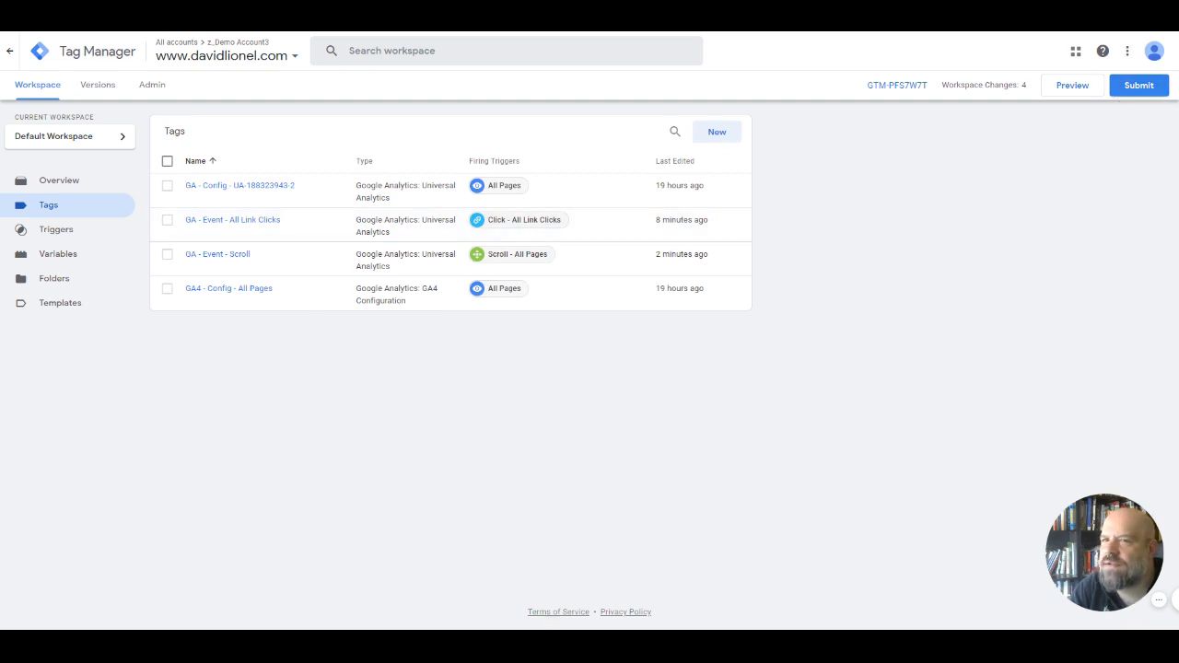
Begin submitting the workspace changes in Tag Manager, naming the version "Added Clicks and Scroll Depth"
left_click(1139, 86)
left_click(607, 190)
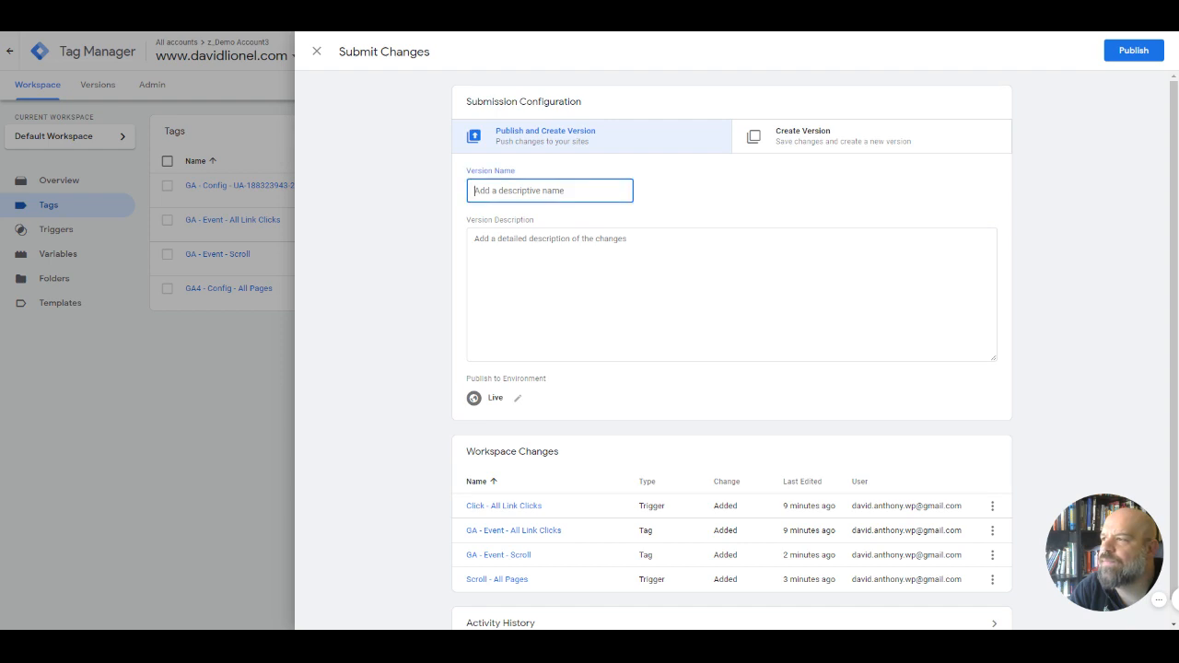
type("Add")
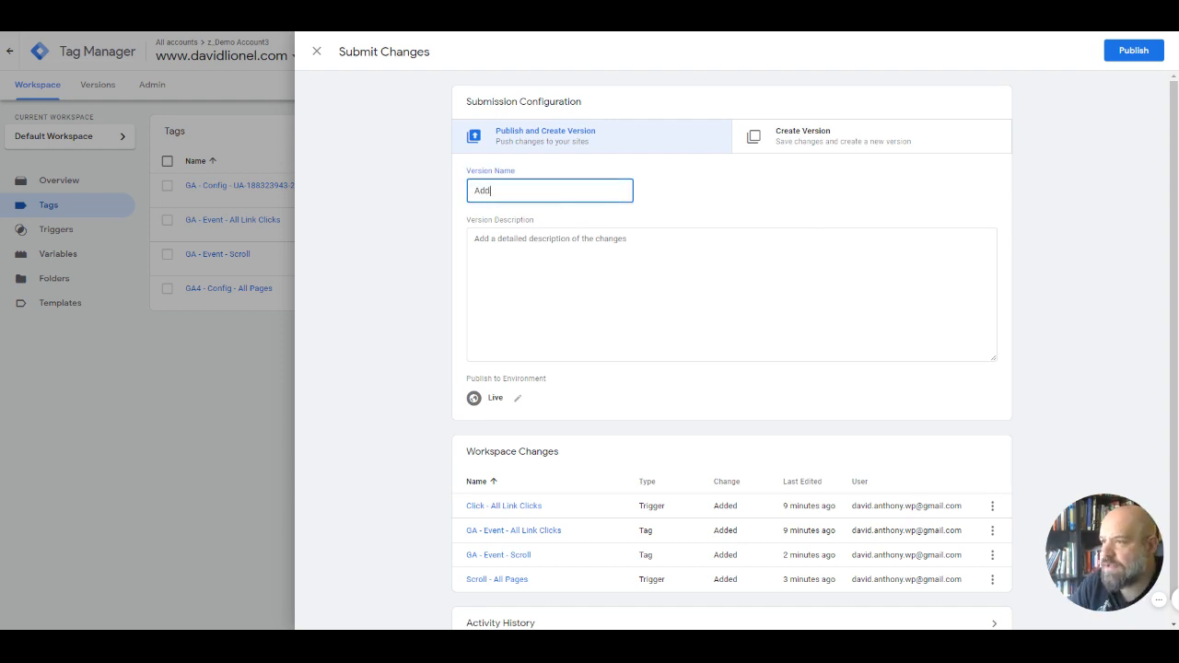
type("ed Li")
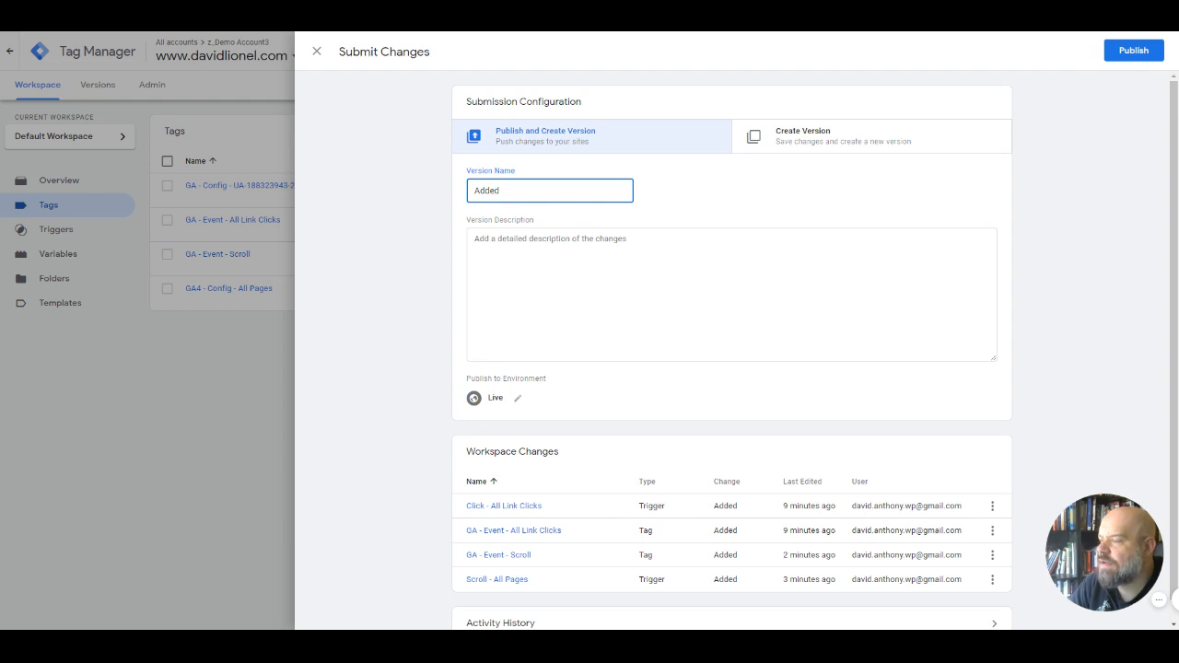
type("Clicks and")
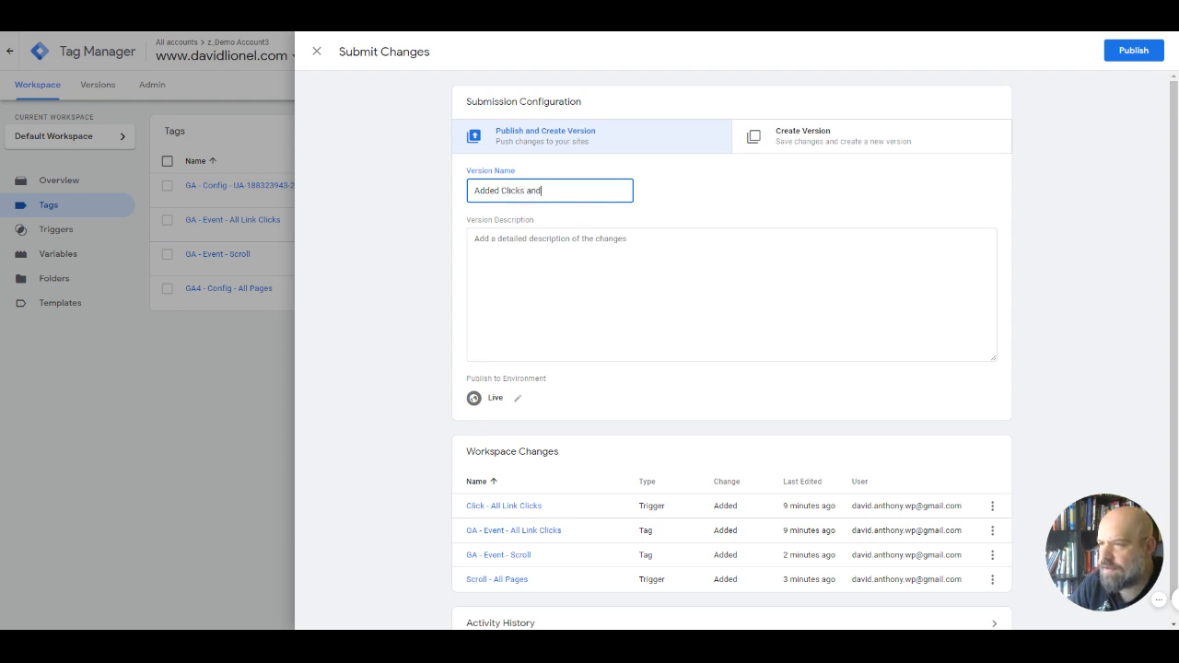
type(" Scroll Depth")
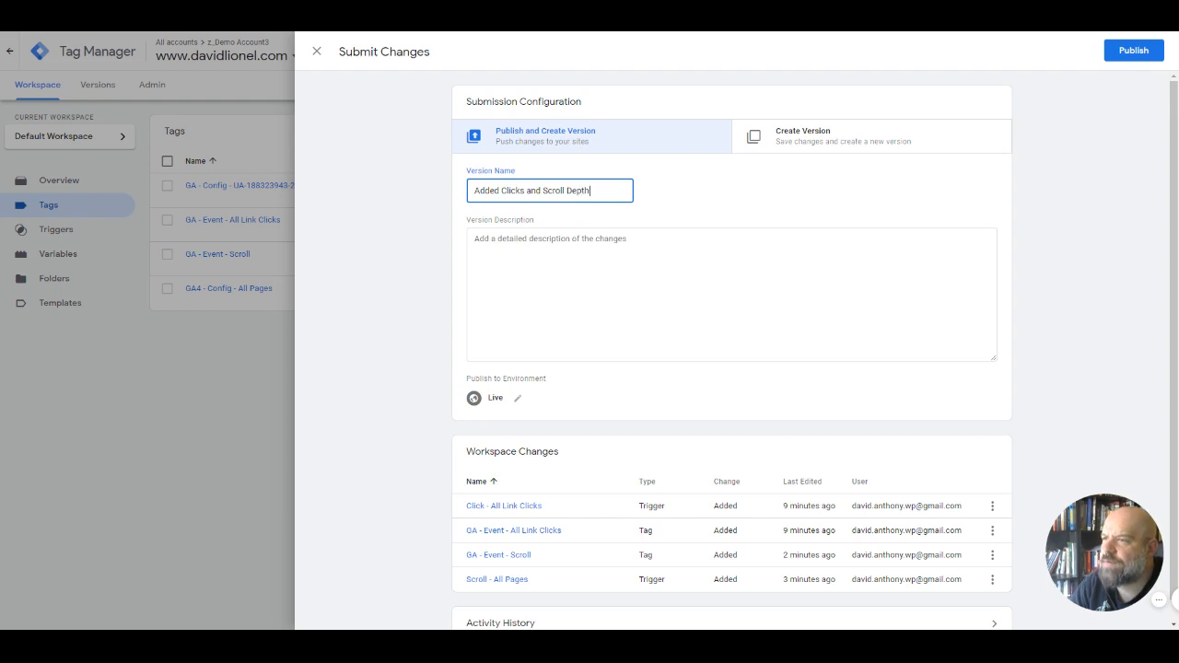
Describe the version as "Added clicks and scroll depth to GA UA" and publish it to the Live environment
key("Tab")
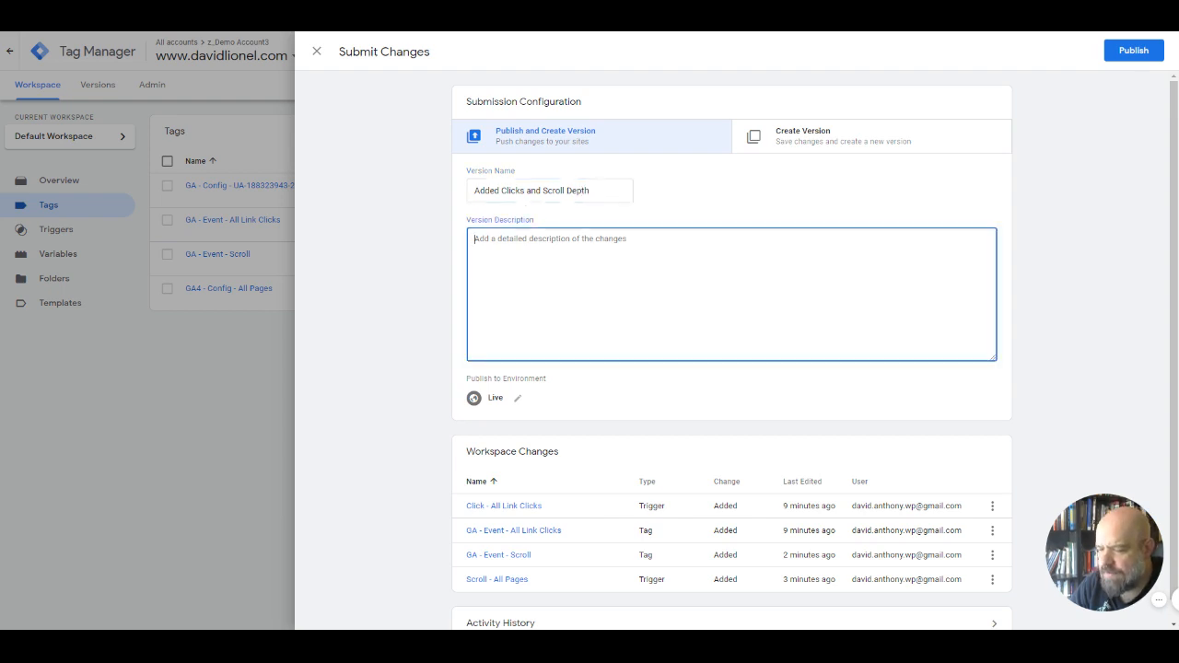
type("Added click")
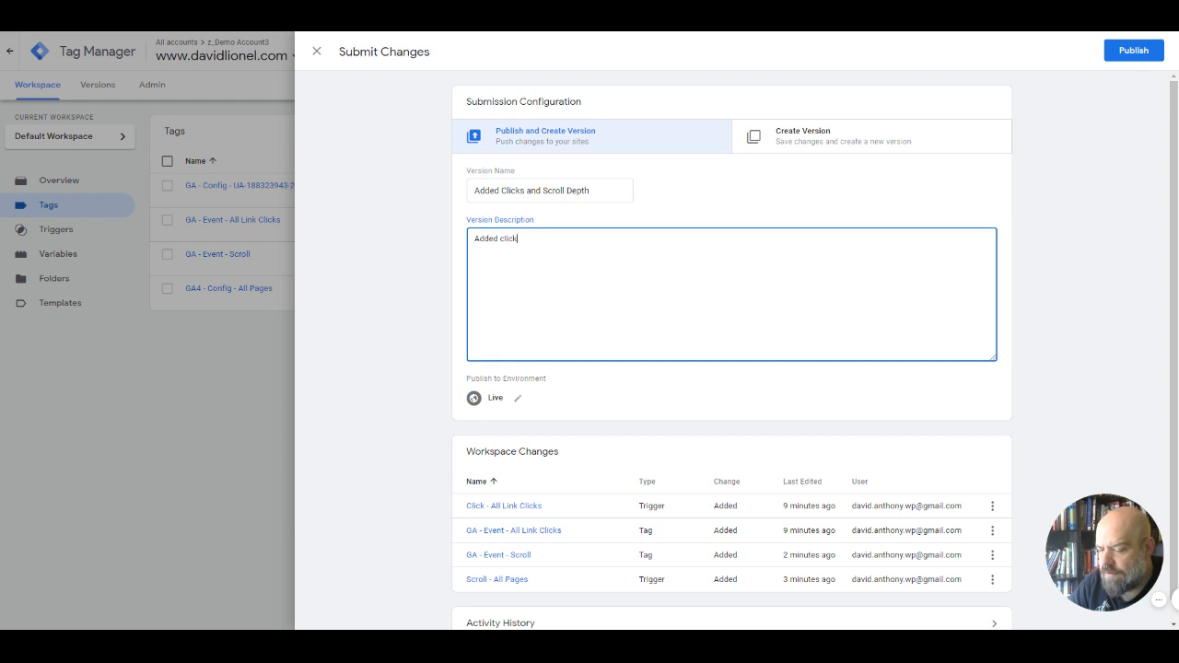
type("s and scroll d")
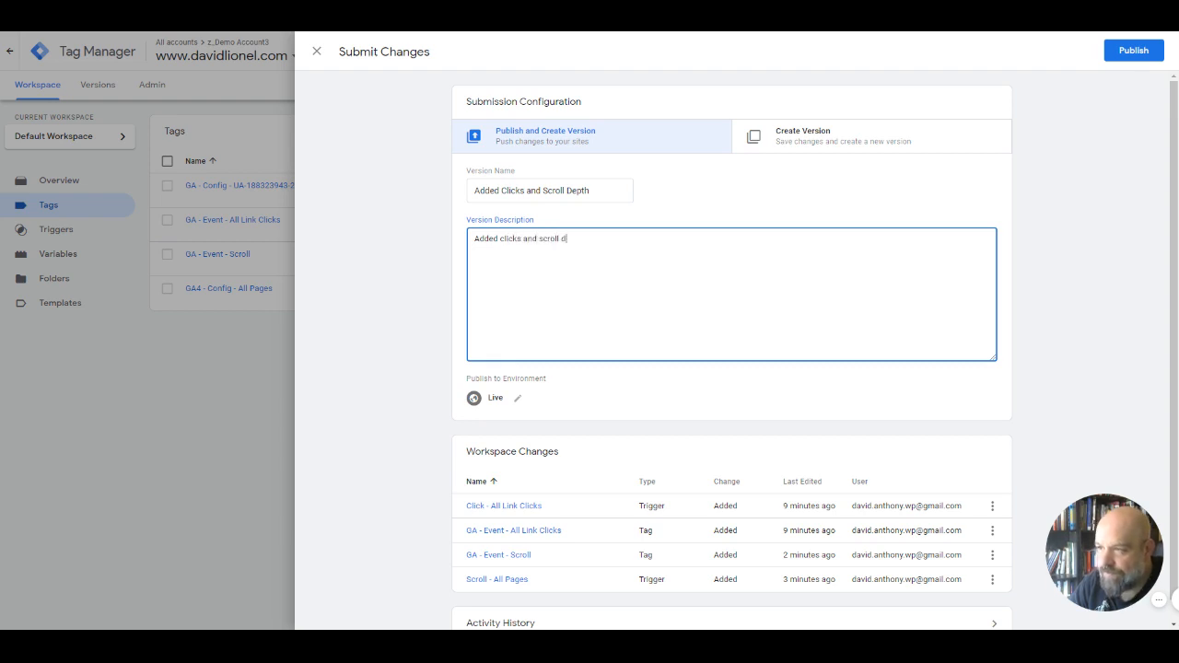
type("epth ")
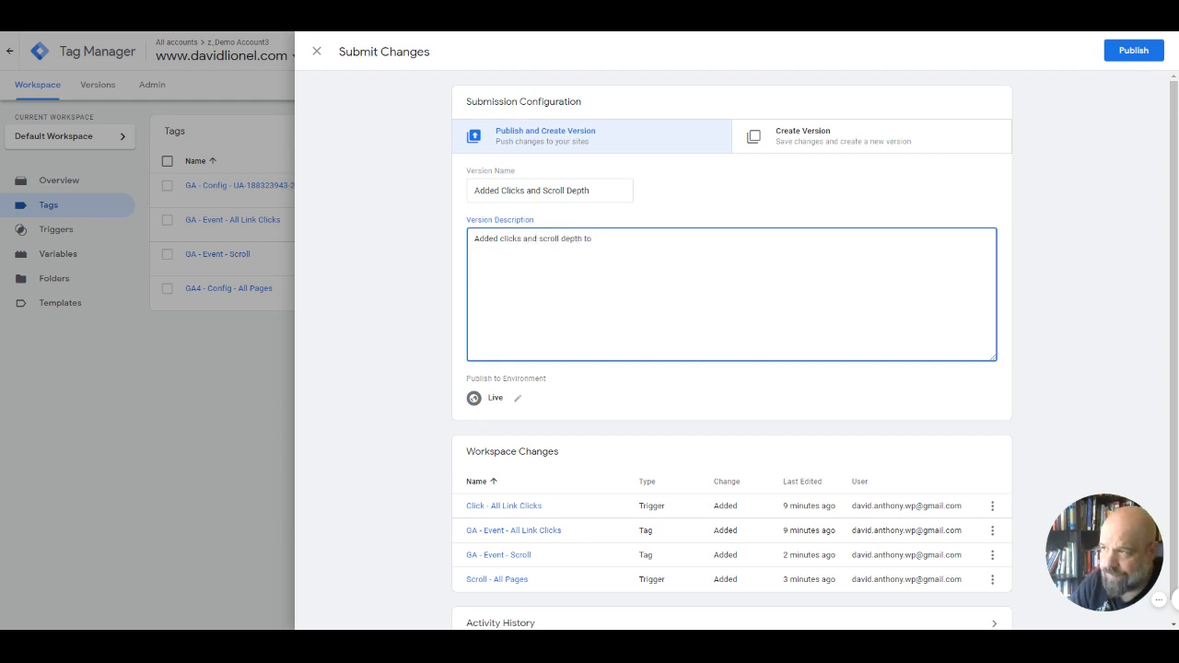
type("to ")
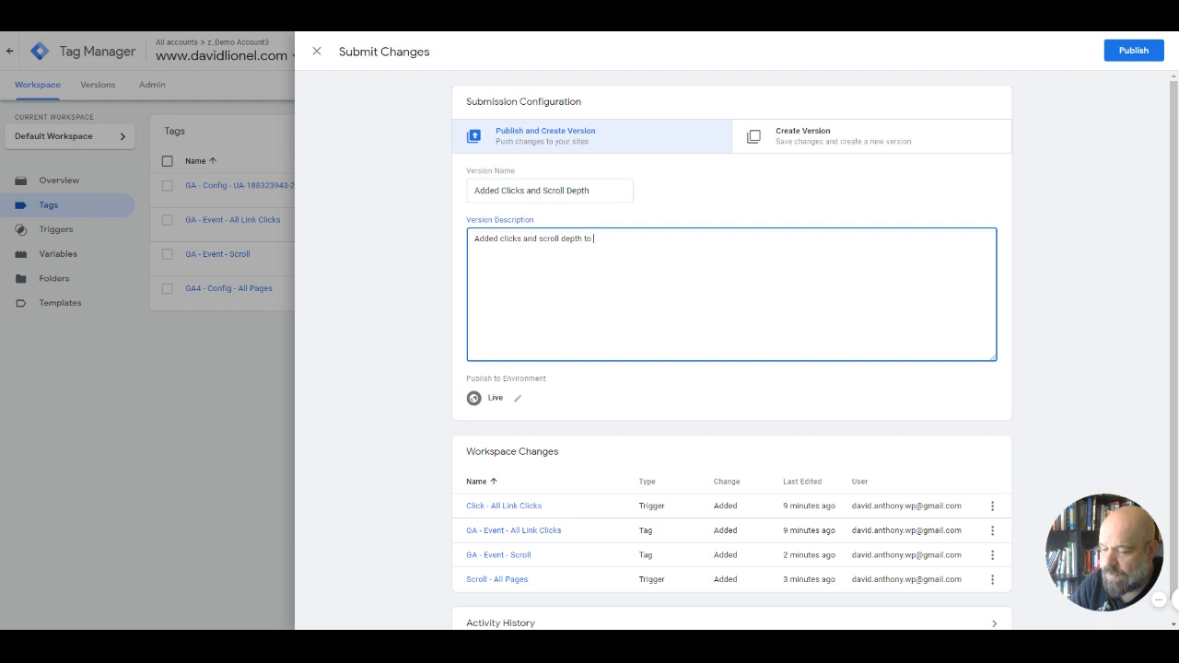
type("GA UA")
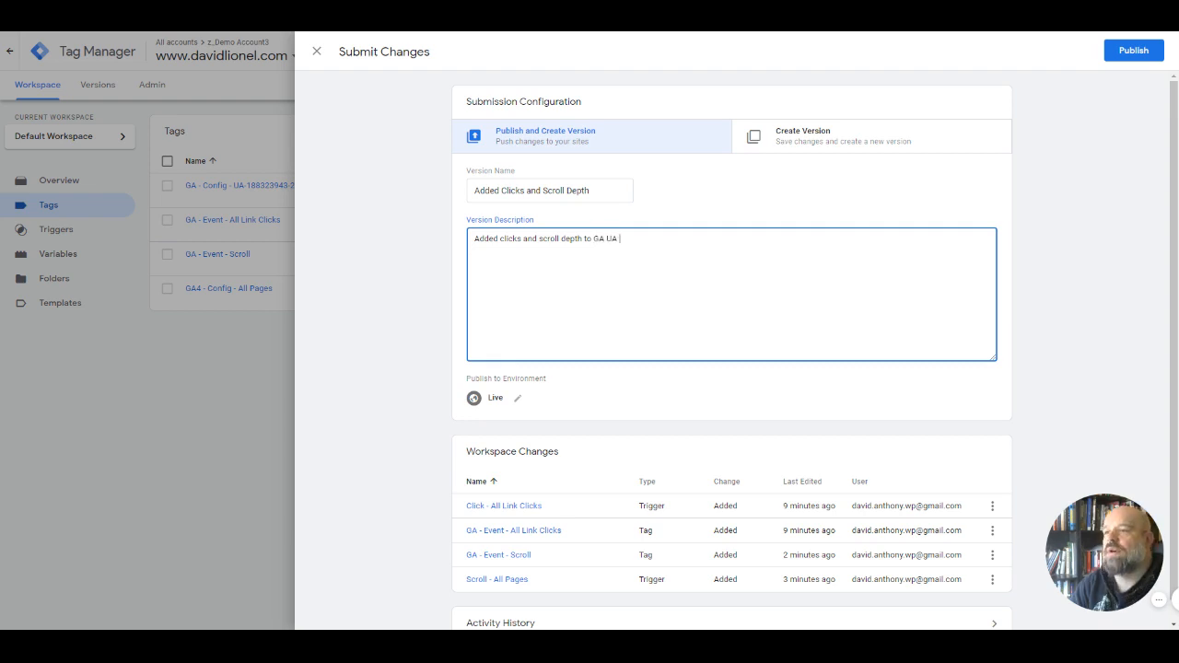
left_click(1133, 53)
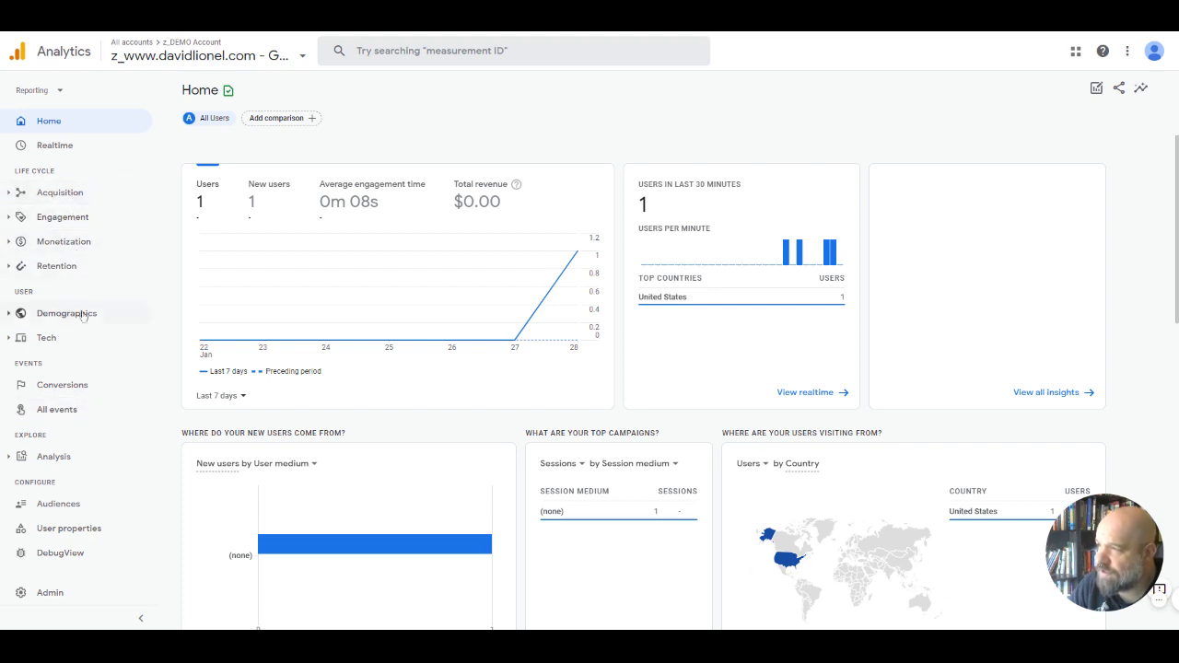
Switch to Google Analytics and open the details of the website's web data stream in the GA4 property's admin settings
left_click(57, 594)
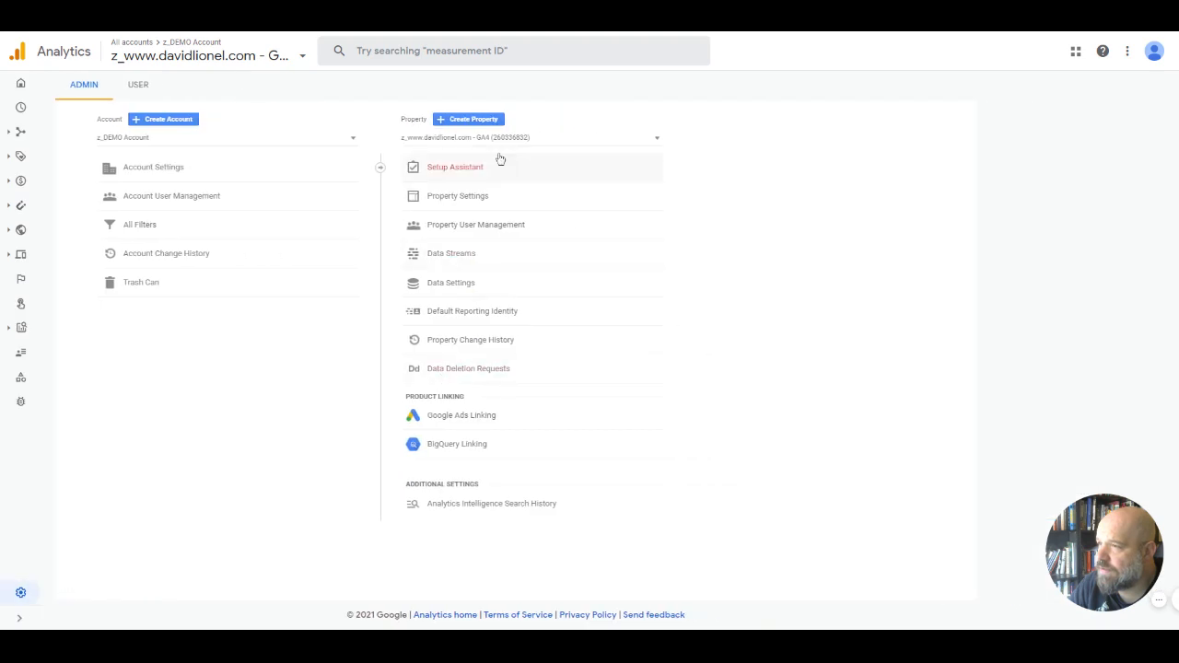
left_click(152, 263)
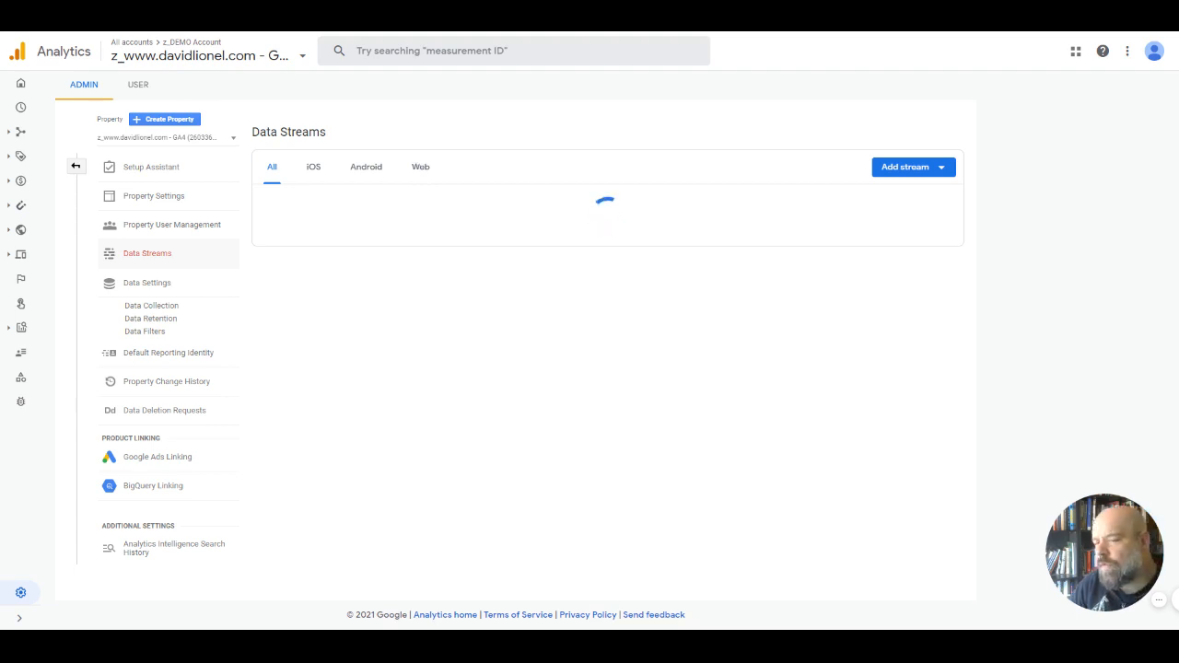
left_click(421, 169)
left_click(377, 205)
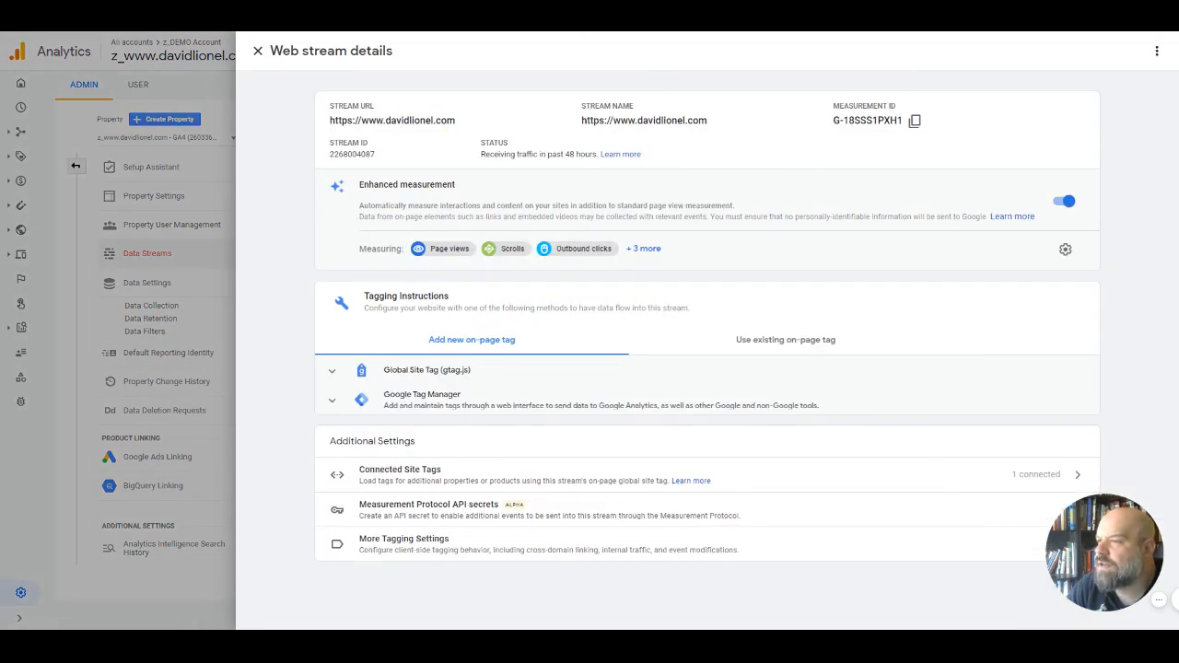
Turn off Scrolls in the web stream's enhanced measurement settings and save the change
left_click(514, 252)
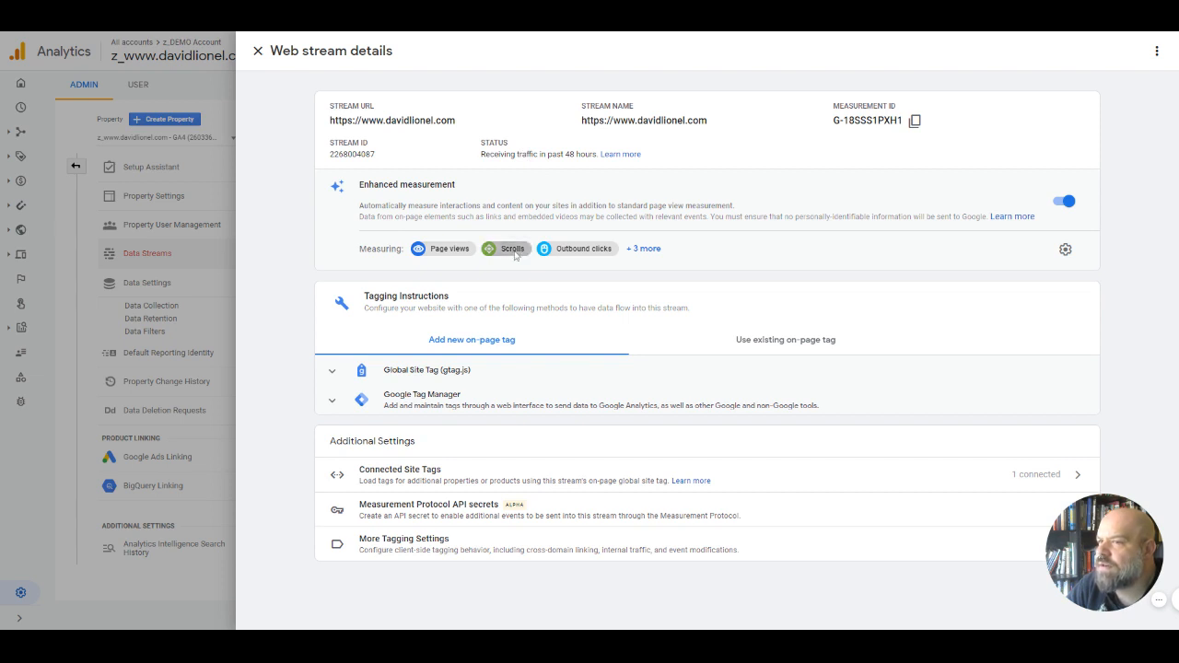
left_click(1064, 249)
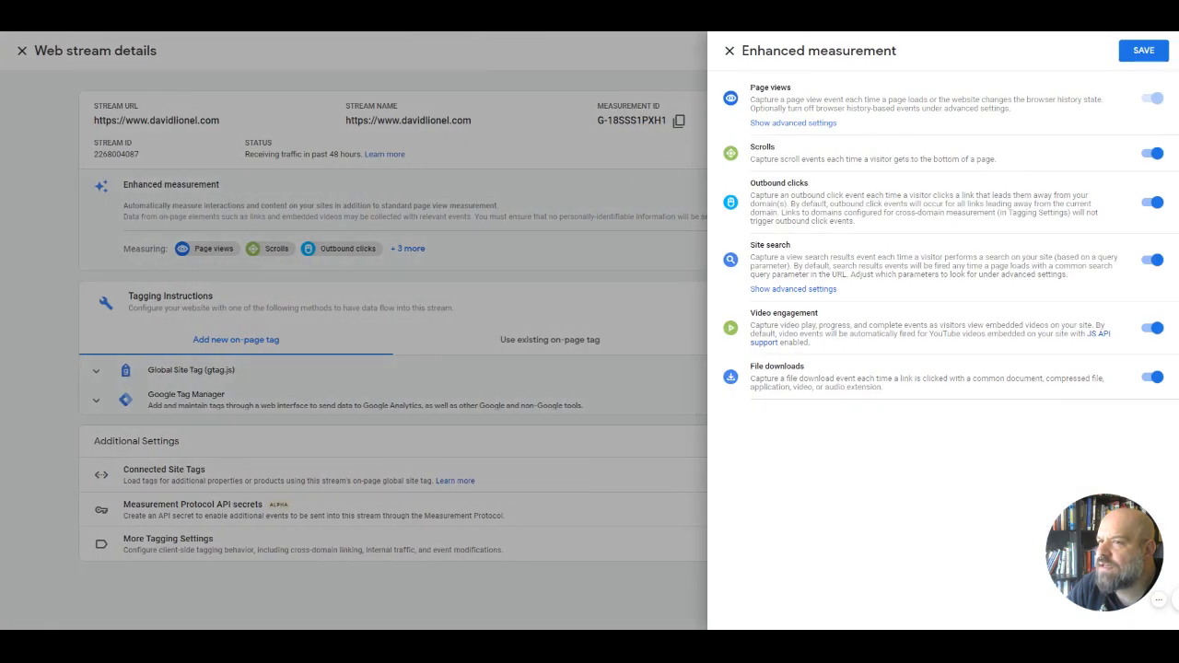
left_click_drag(750, 159, 1004, 165)
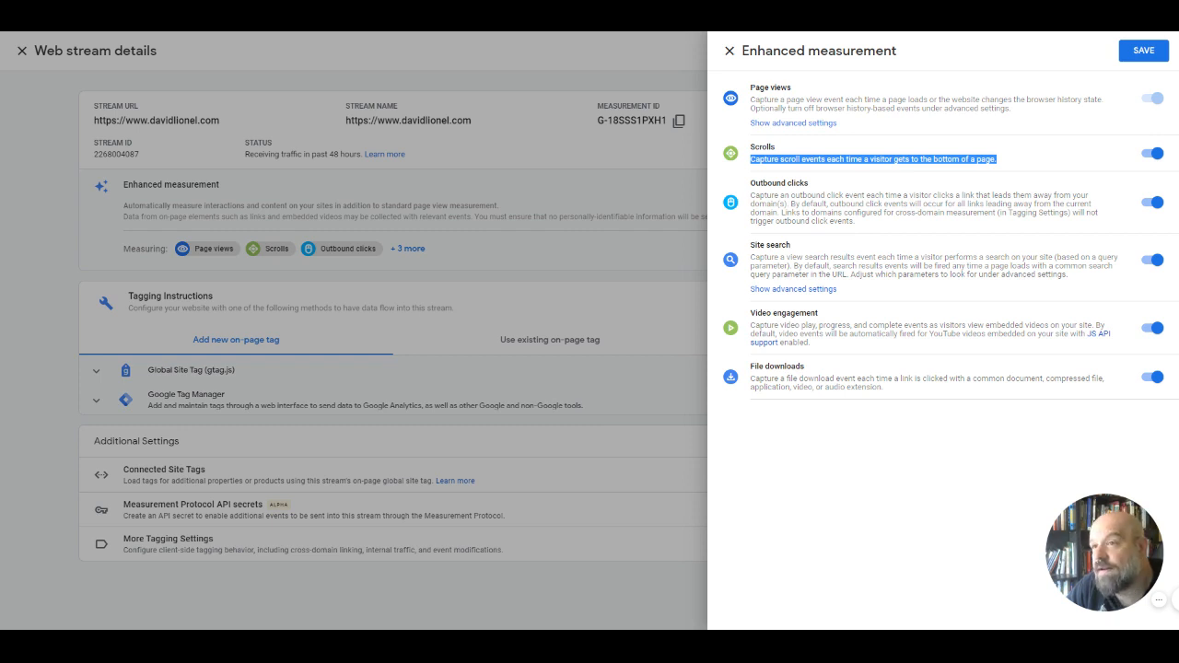
left_click(1154, 155)
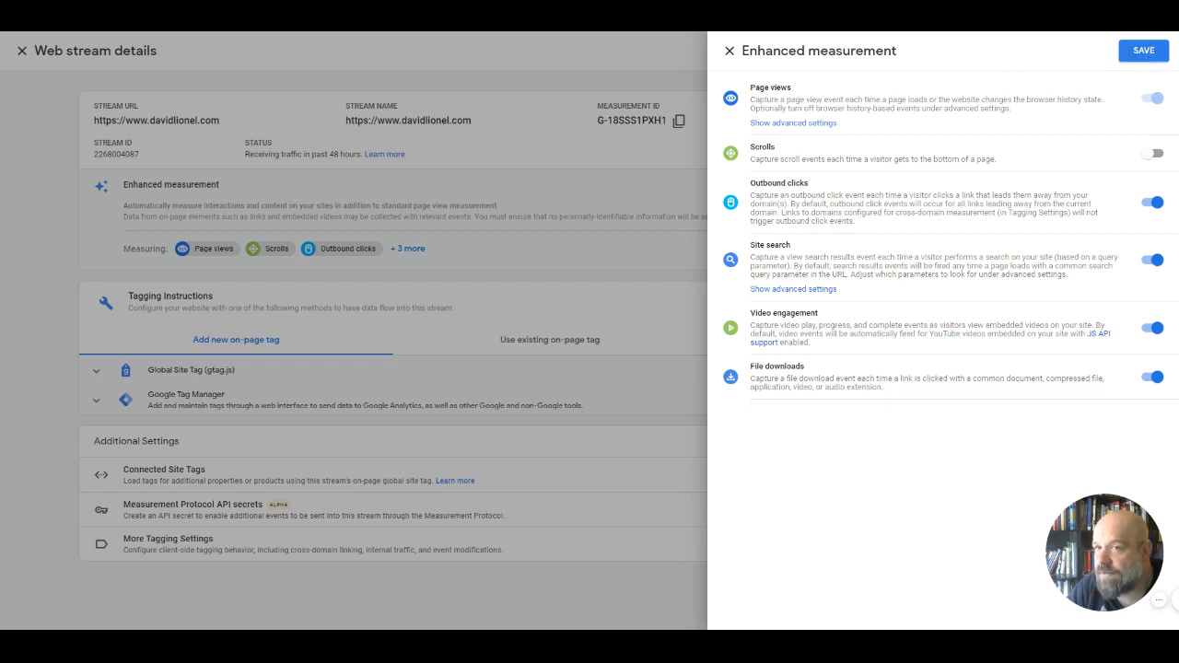
left_click(1143, 50)
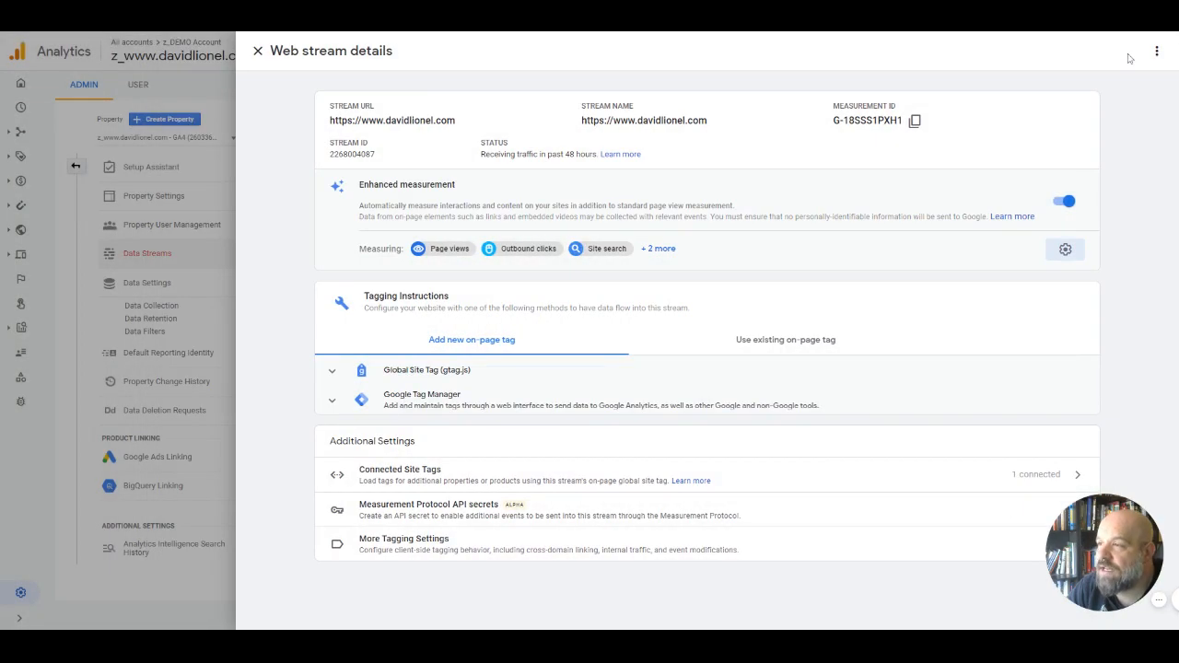